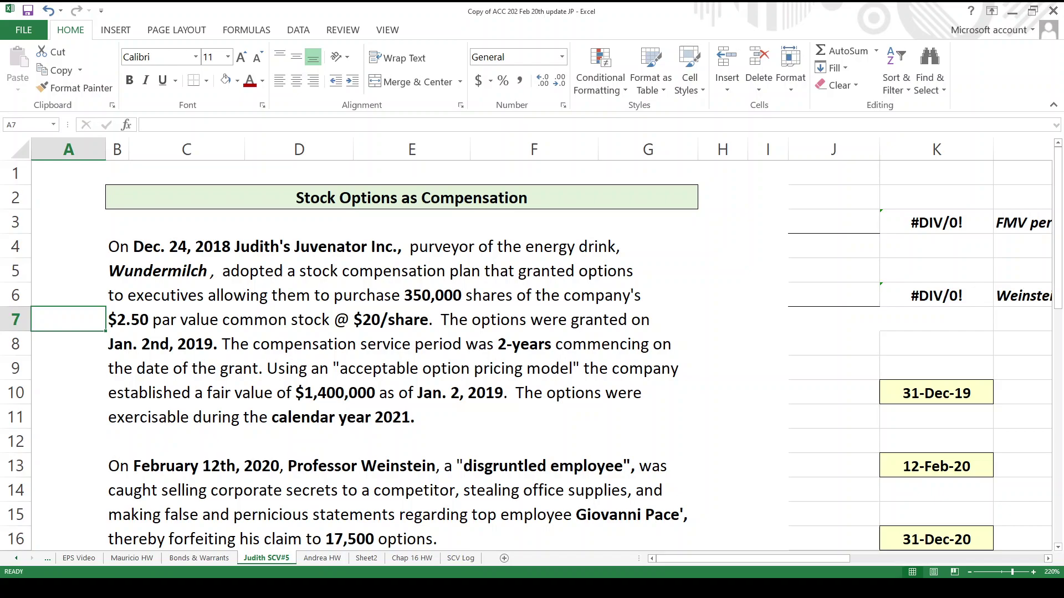
# Read through the opening of the stock options problem, including the par value line
pyautogui.press('Right')
pyautogui.press('Right')
pyautogui.press('Right')
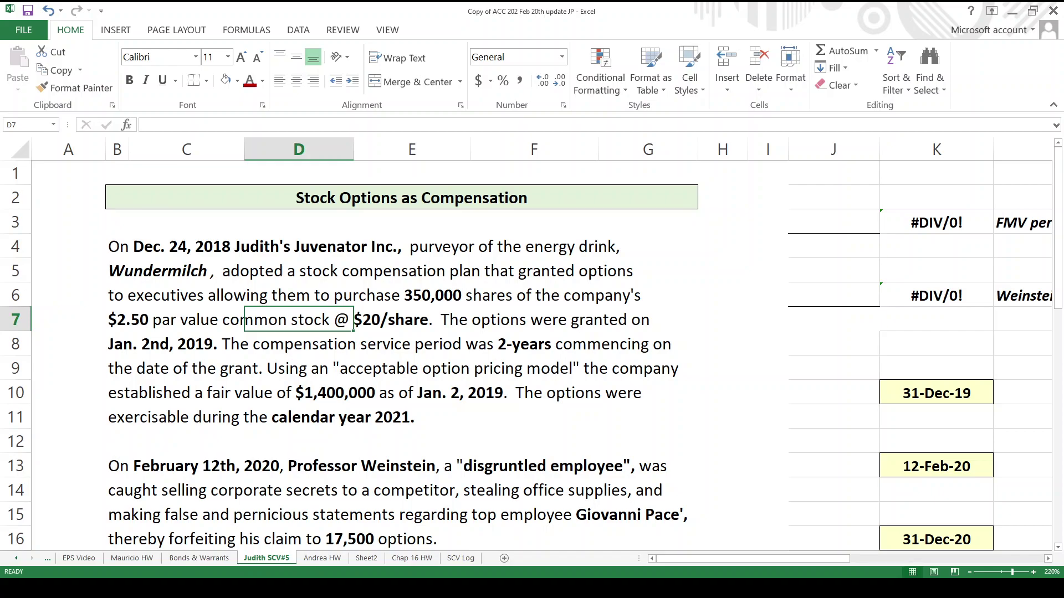
pyautogui.press('Down')
pyautogui.press('Down')
pyautogui.press('Down')
pyautogui.press('Down')
pyautogui.press('Down')
pyautogui.press('Down')
pyautogui.press('Down')
pyautogui.press('Down')
pyautogui.press('Down')
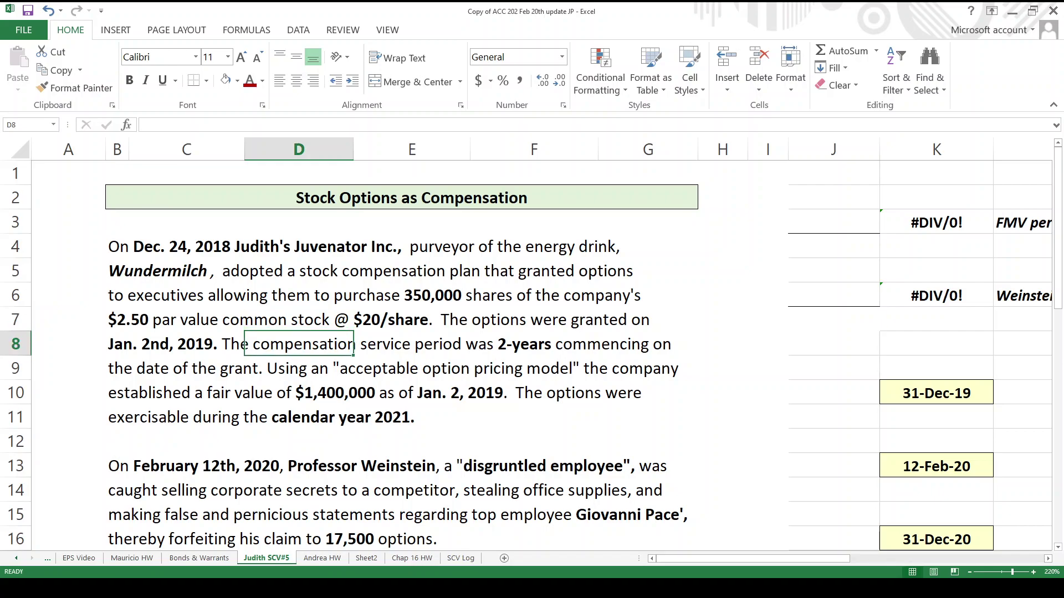
pyautogui.press('Down')
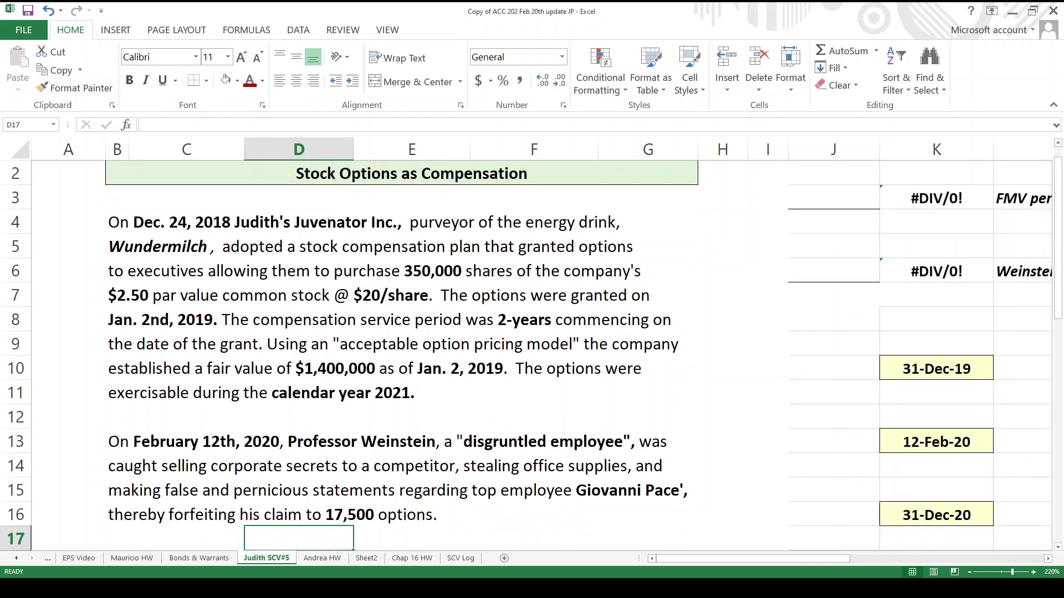
pyautogui.press('Left')
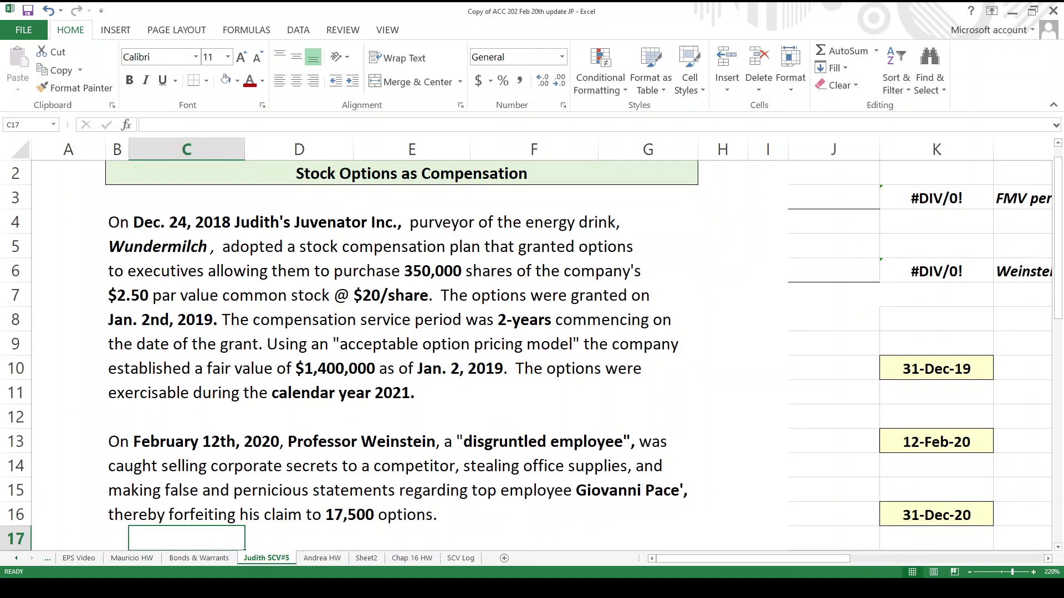
pyautogui.press('Left')
pyautogui.press('Up')
pyautogui.press('Up')
pyautogui.press('Up')
pyautogui.press('Up')
pyautogui.press('Up')
pyautogui.press('Up')
pyautogui.press('Up')
pyautogui.press('Up')
pyautogui.press('Up')
pyautogui.press('Up')
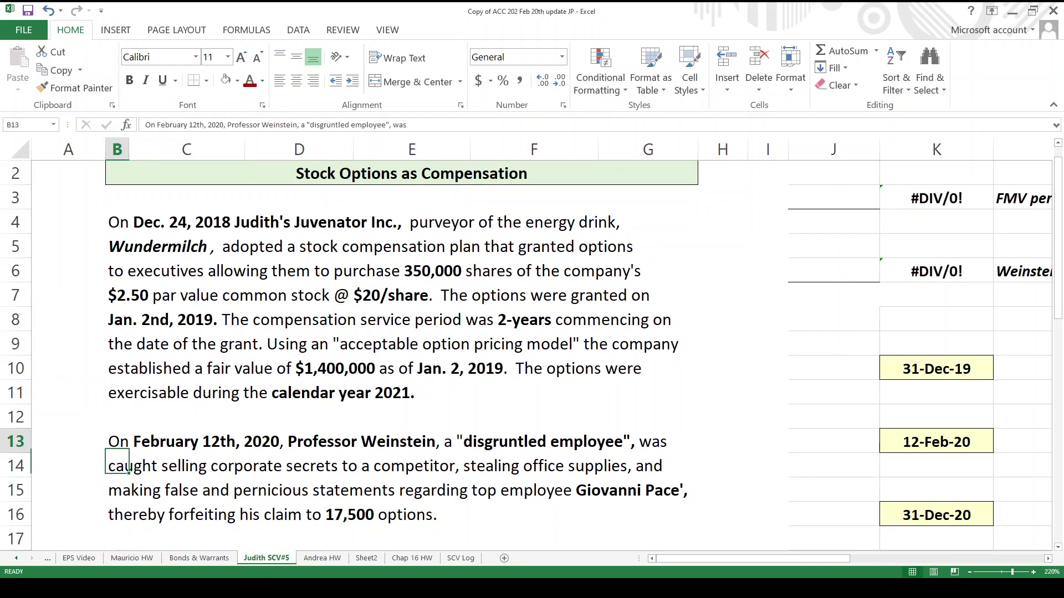
pyautogui.press('Up')
pyautogui.press('Up')
pyautogui.press('Up')
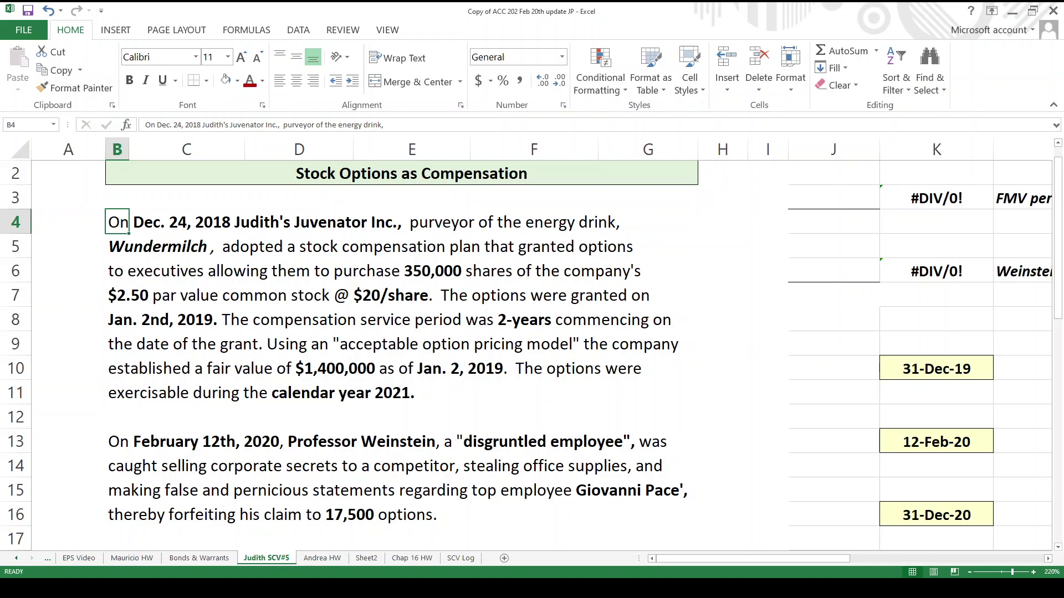
pyautogui.click(158, 246)
pyautogui.click(117, 222)
# Point out the grant terms: 350,000 options, $2.50 par, $20 price, $1,400,000 fair value
pyautogui.click(409, 275)
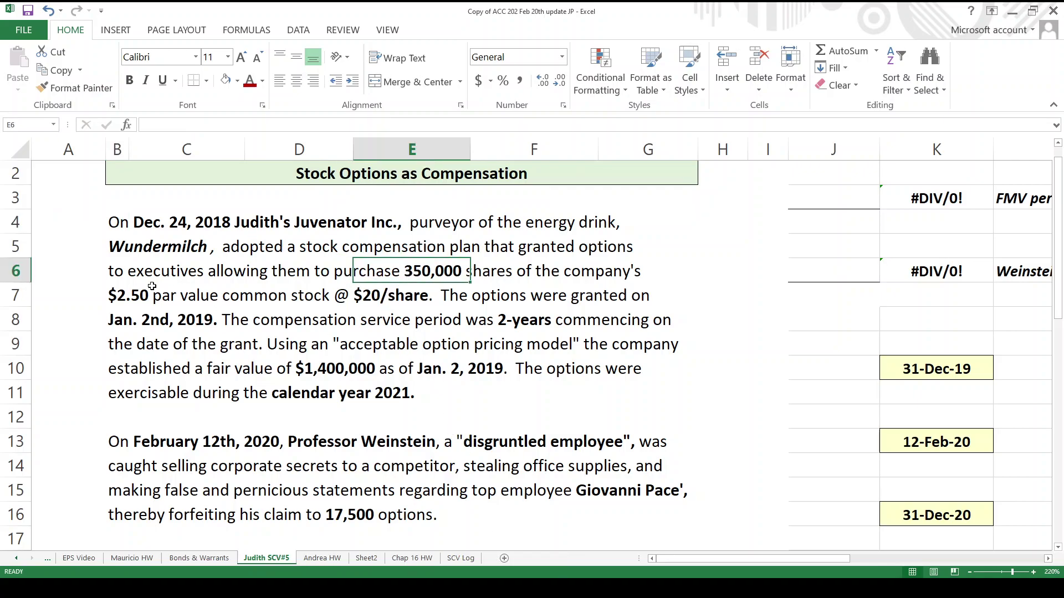
pyautogui.click(133, 295)
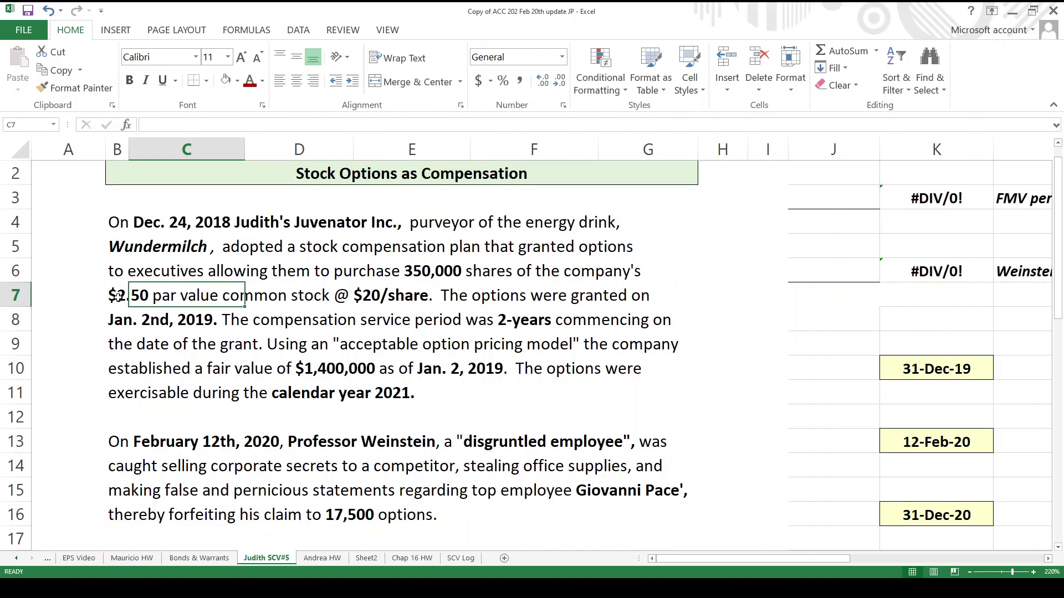
pyautogui.click(119, 296)
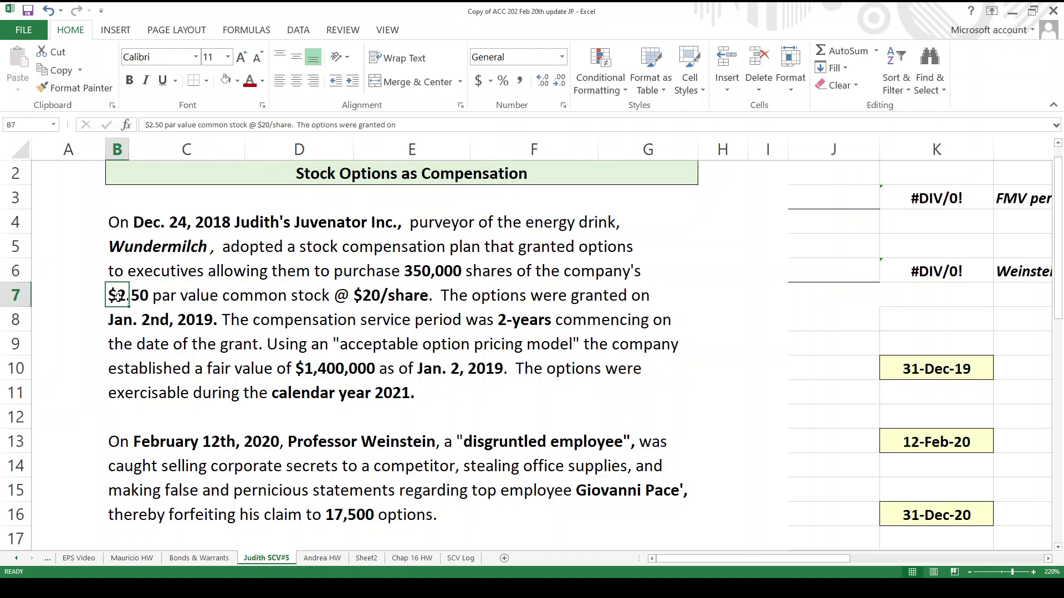
pyautogui.click(356, 297)
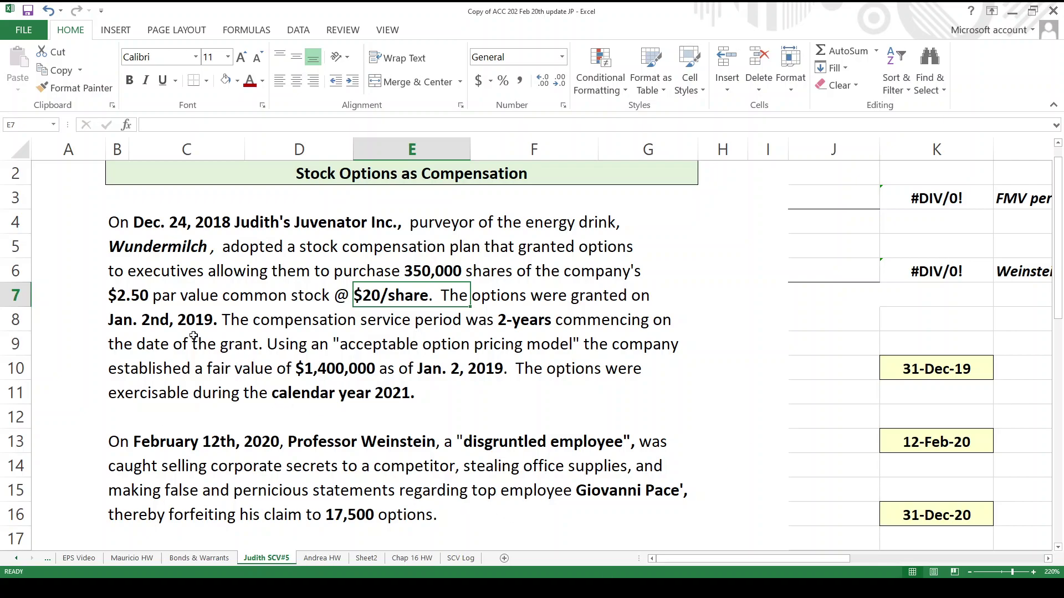
pyautogui.click(157, 320)
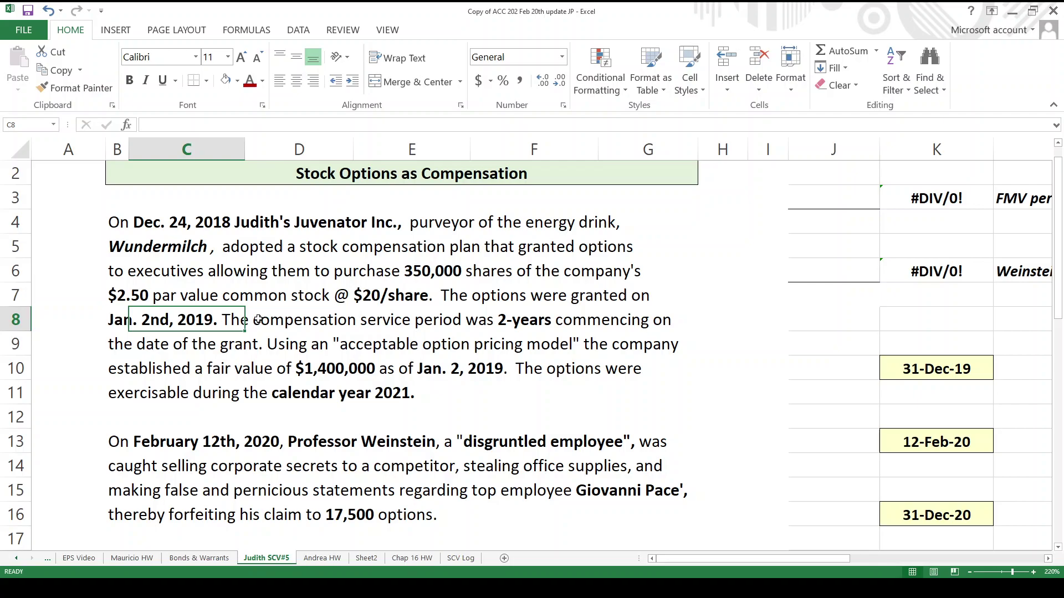
pyautogui.click(503, 325)
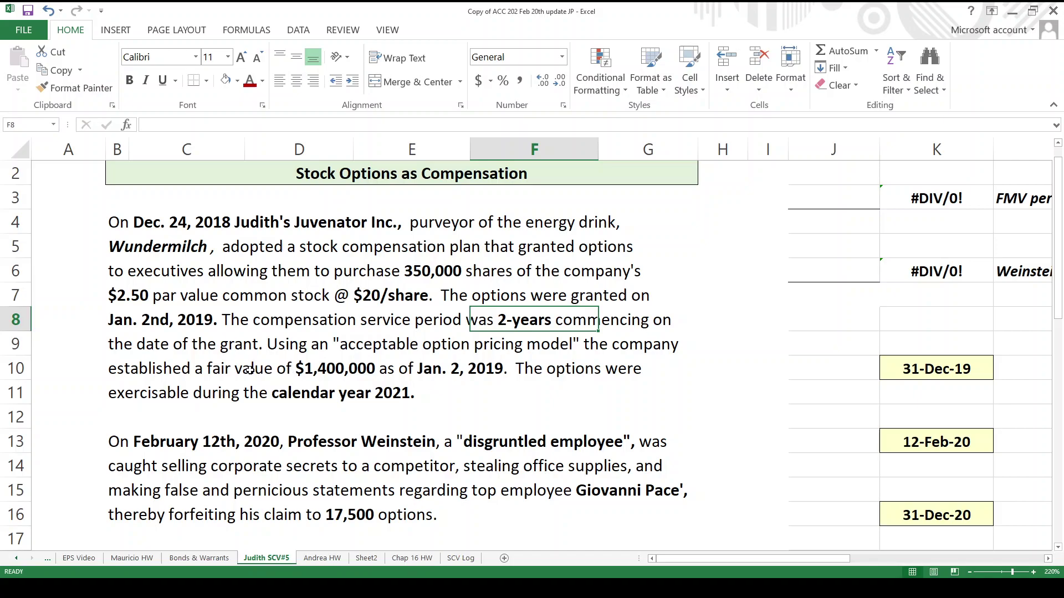
pyautogui.moveTo(216, 371); pyautogui.dragTo(483, 373)
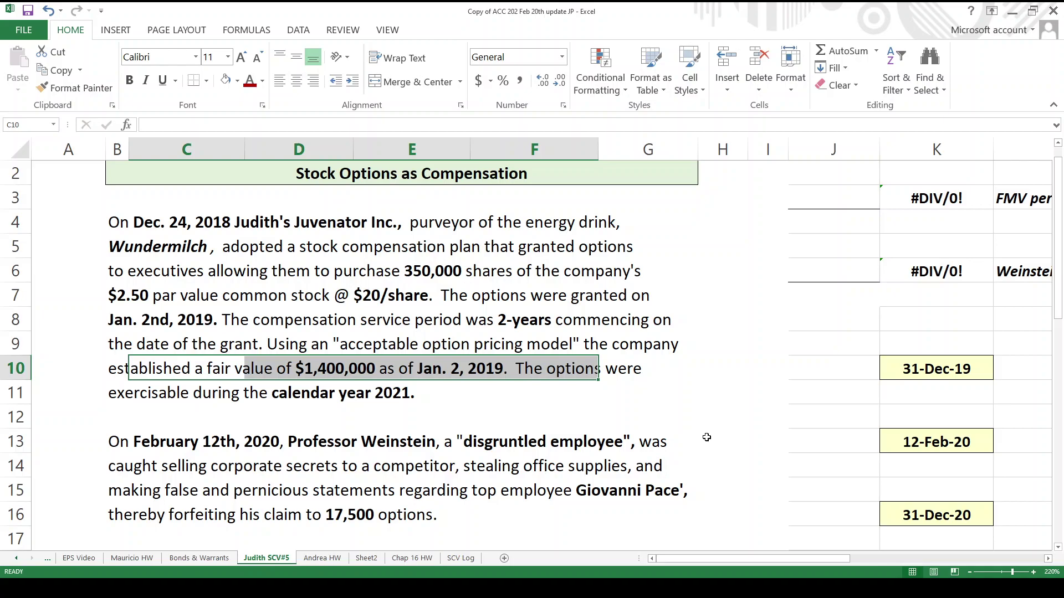
pyautogui.click(371, 395)
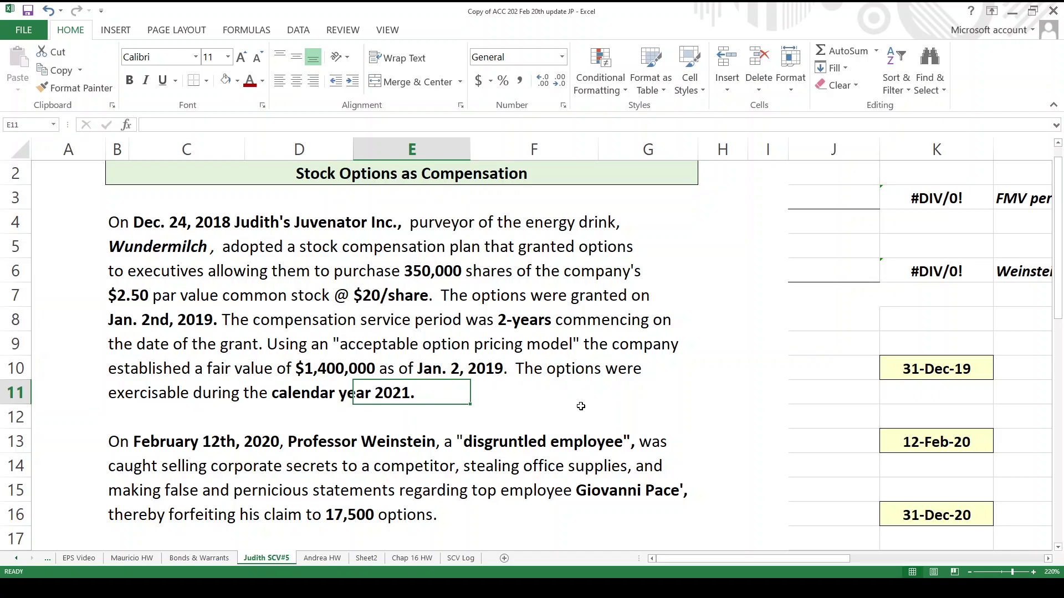
# Review the February 12, 2020 paragraph on the 17,500 forfeited options
pyautogui.press('Down')
pyautogui.press('Down')
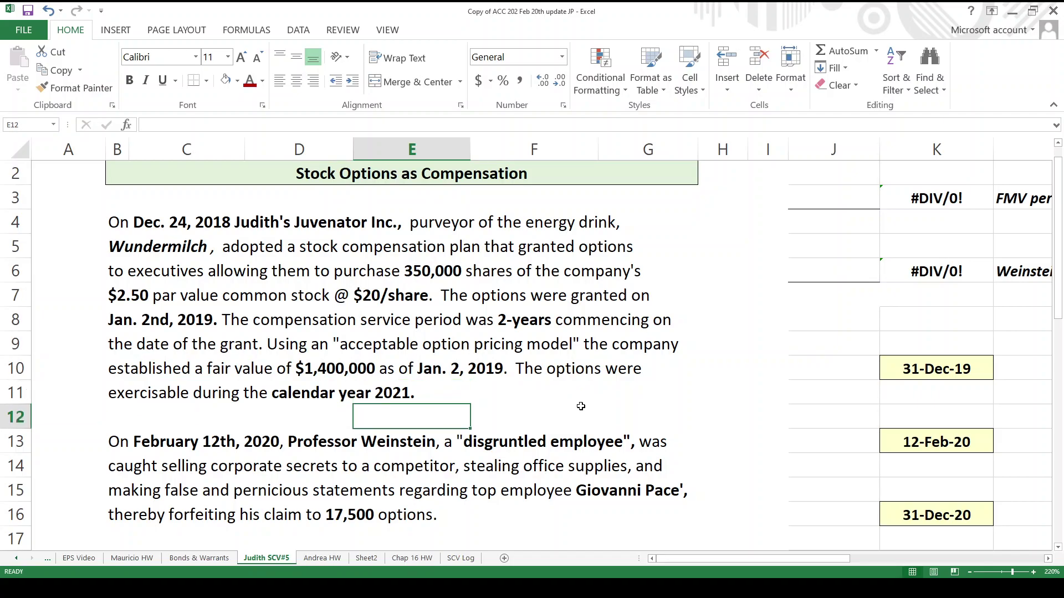
pyautogui.press('Left')
pyautogui.press('Left')
pyautogui.press('Left')
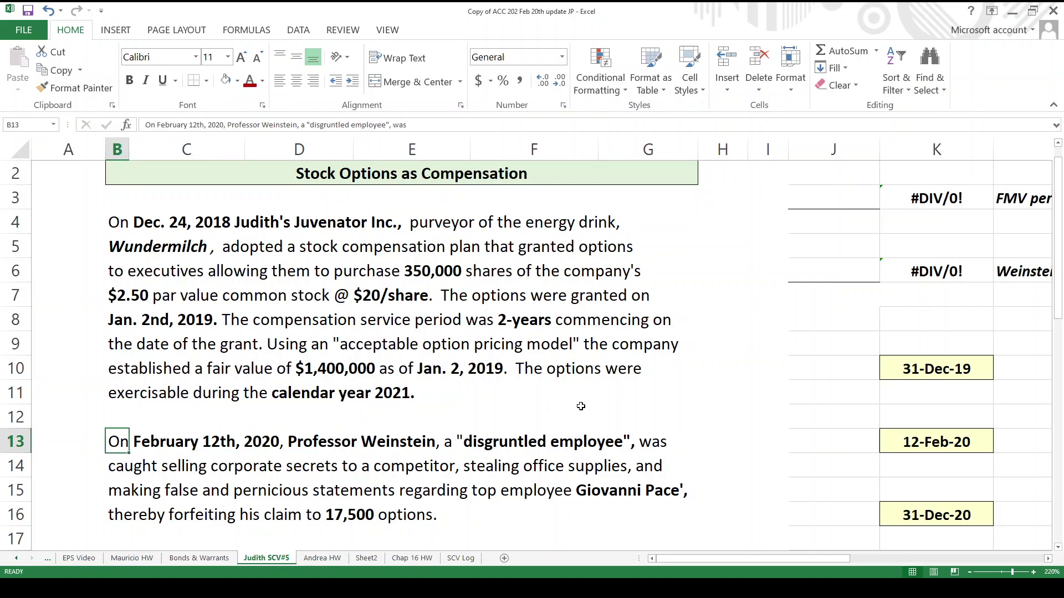
pyautogui.press('Down')
pyautogui.press('Down')
pyautogui.press('Down')
pyautogui.press('Down')
pyautogui.press('Down')
pyautogui.press('Down')
pyautogui.press('Up')
pyautogui.press('Up')
pyautogui.press('Up')
pyautogui.press('Up')
pyautogui.press('Up')
pyautogui.press('Up')
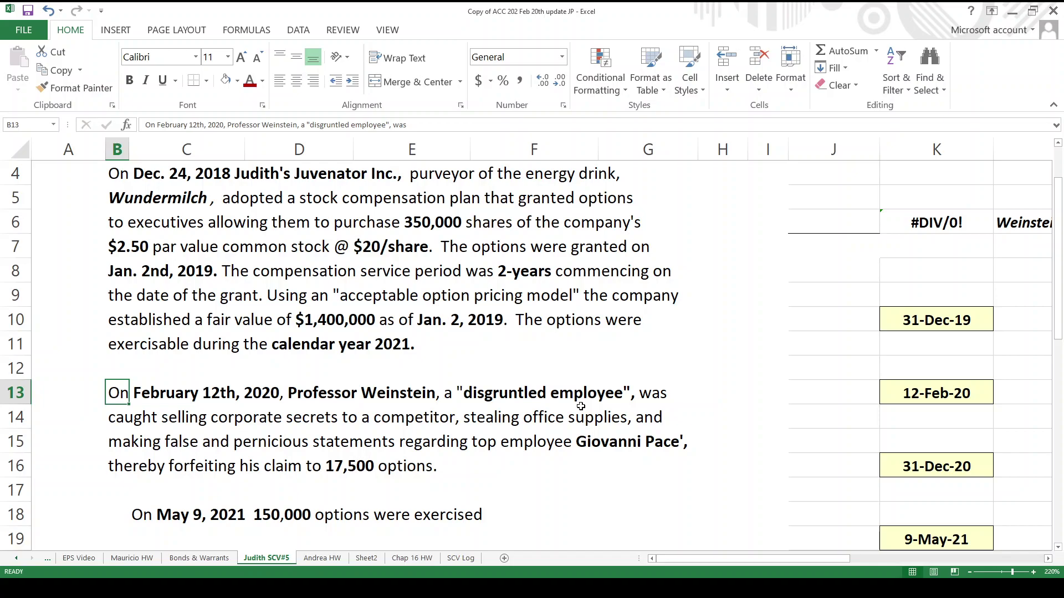
pyautogui.press('Down')
pyautogui.press('Down')
pyautogui.press('Down')
pyautogui.press('Right')
pyautogui.press('Right')
pyautogui.press('Right')
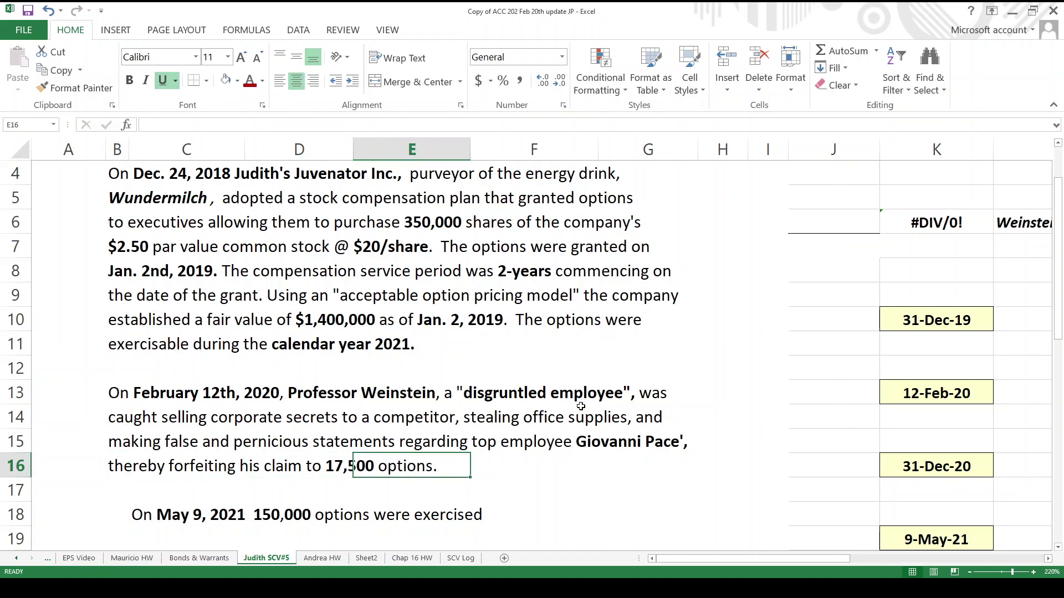
pyautogui.press('Left')
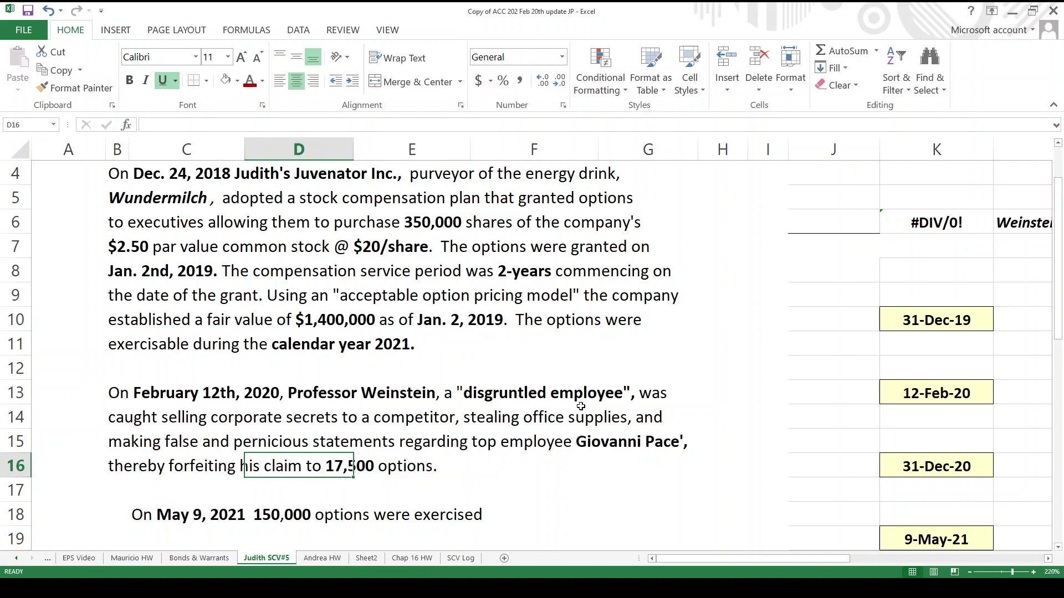
# Go through the 150,000 and 50,000 exercises of 2021 down to the expiration and Required rows
pyautogui.press('Down')
pyautogui.press('Down')
pyautogui.press('Down')
pyautogui.press('Down')
pyautogui.press('Down')
pyautogui.press('Down')
pyautogui.press('Down')
pyautogui.press('Down')
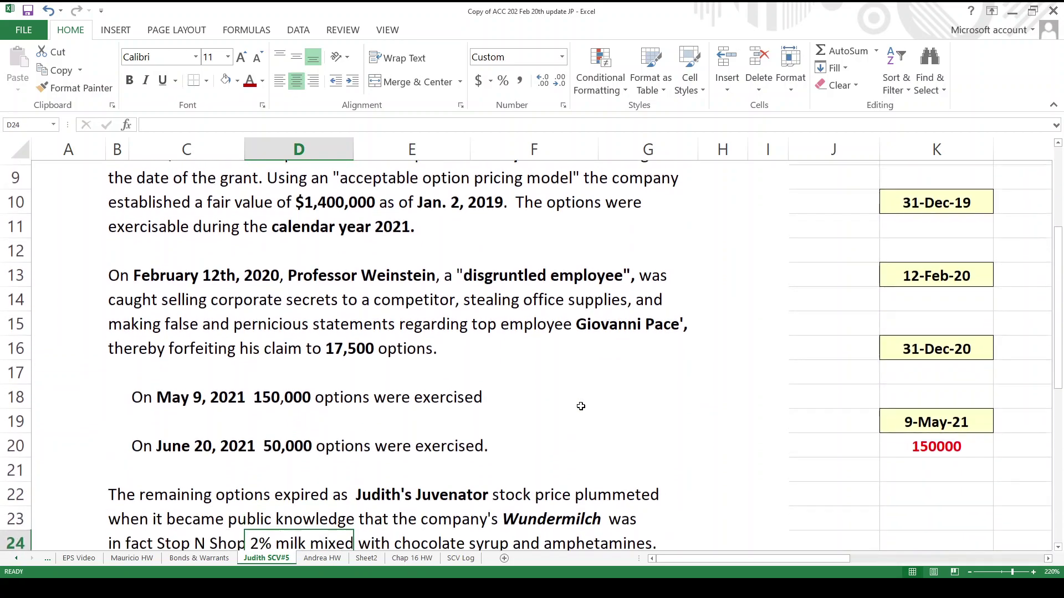
pyautogui.press('Left')
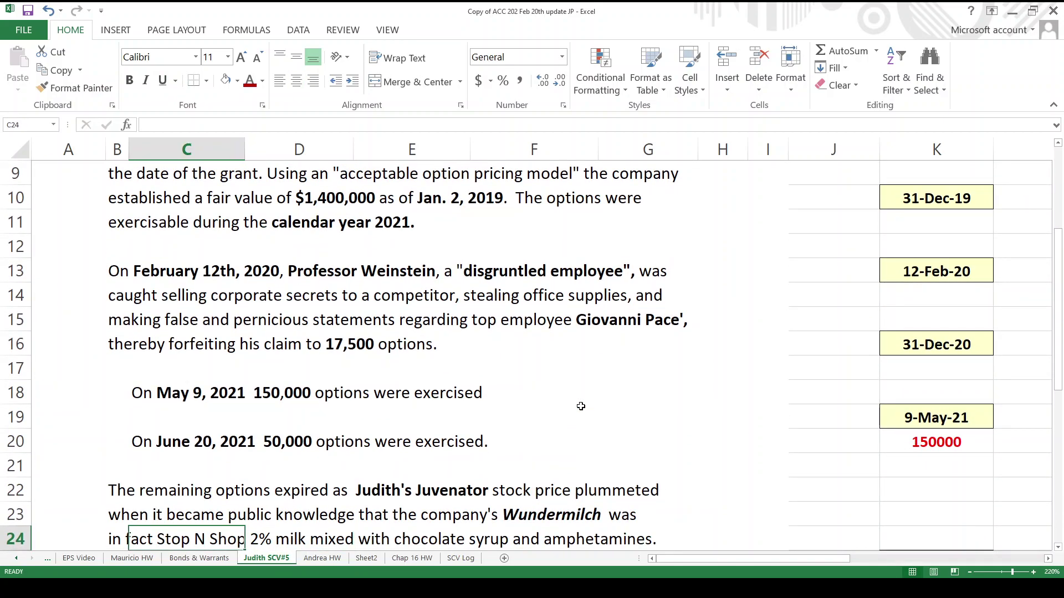
pyautogui.press('Up')
pyautogui.press('Up')
pyautogui.press('Up')
pyautogui.press('Up')
pyautogui.press('Up')
pyautogui.press('Up')
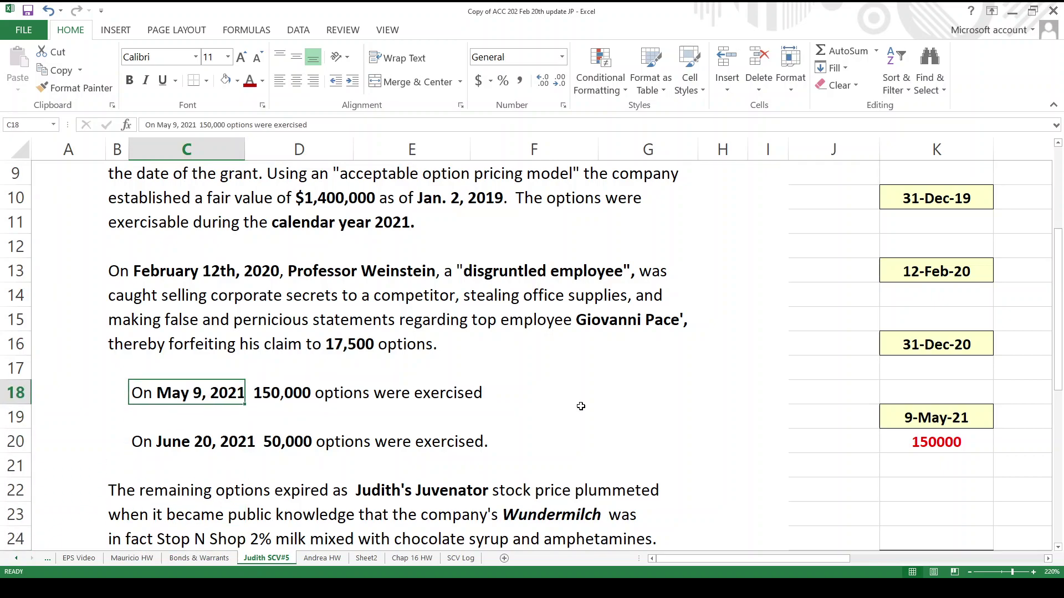
pyautogui.press('Right')
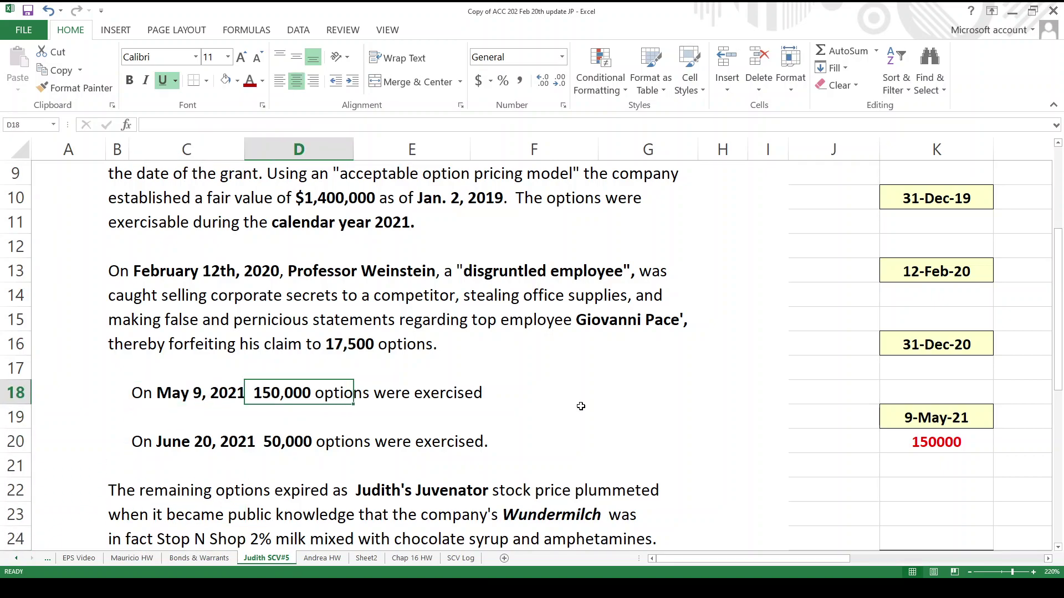
pyautogui.press('Down')
pyautogui.press('Down')
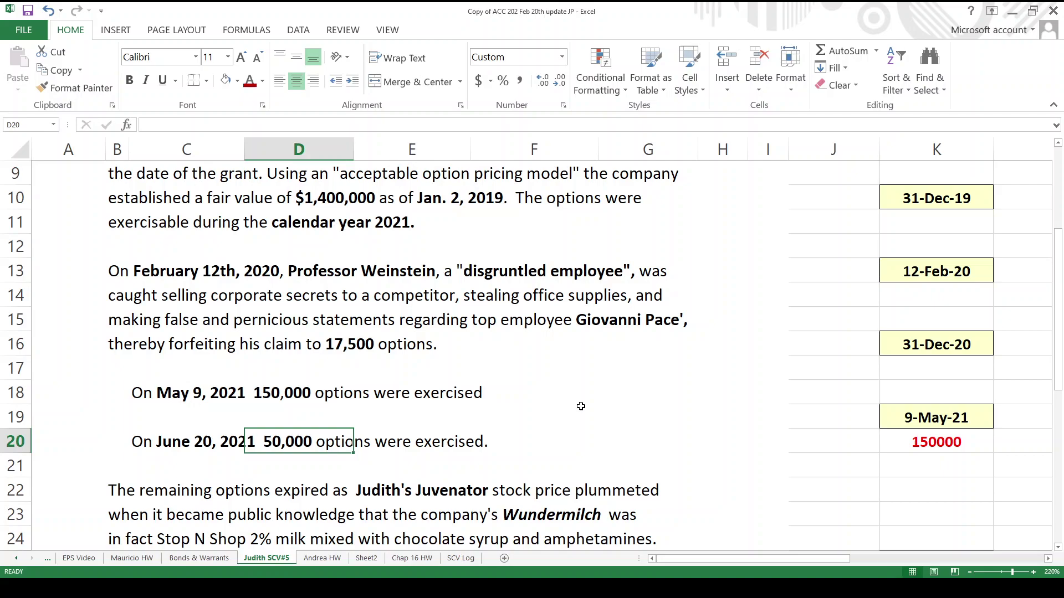
pyautogui.press('Down')
pyautogui.press('Down')
pyautogui.press('Down')
pyautogui.press('Down')
pyautogui.press('Down')
pyautogui.press('Down')
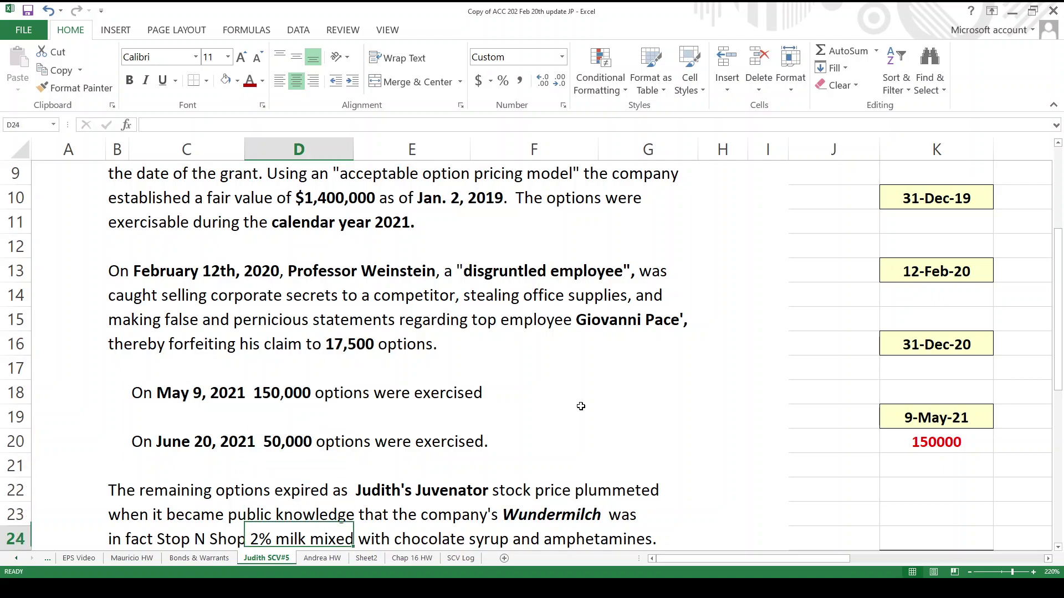
pyautogui.press('Down')
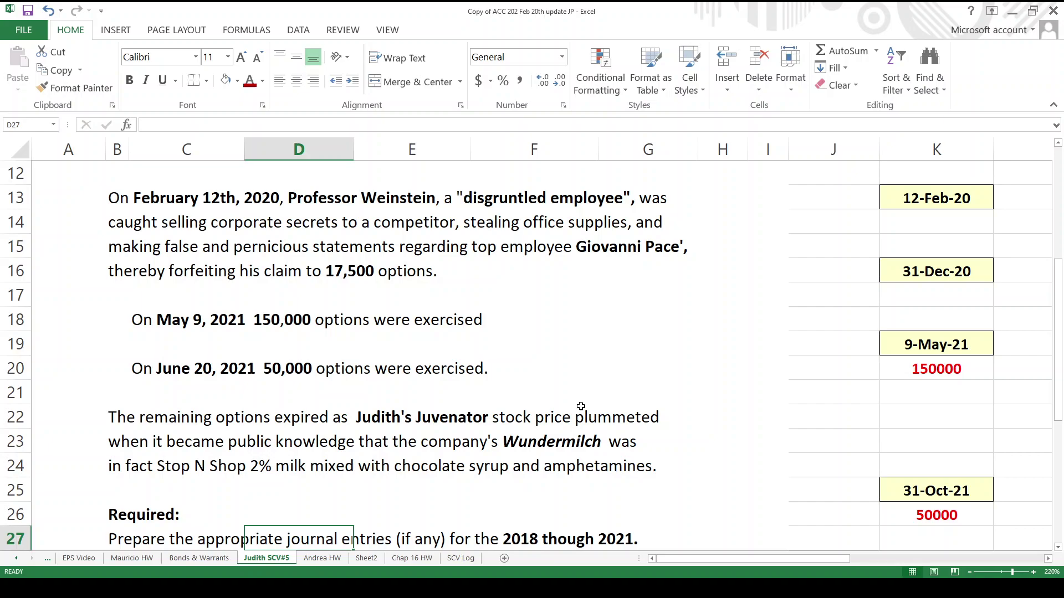
pyautogui.press('Left')
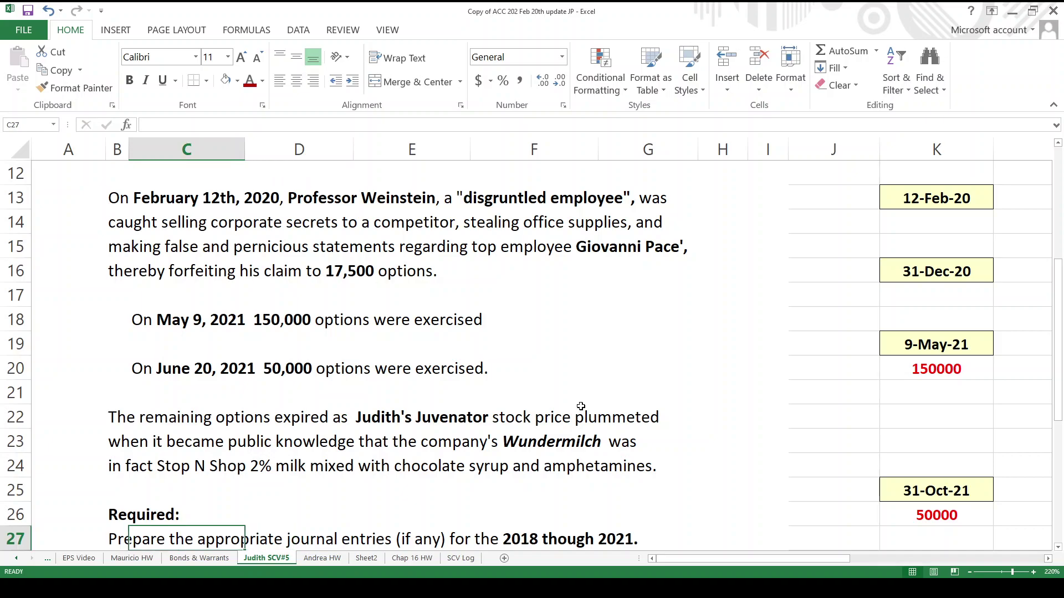
pyautogui.press('Up')
pyautogui.press('Up')
pyautogui.press('Up')
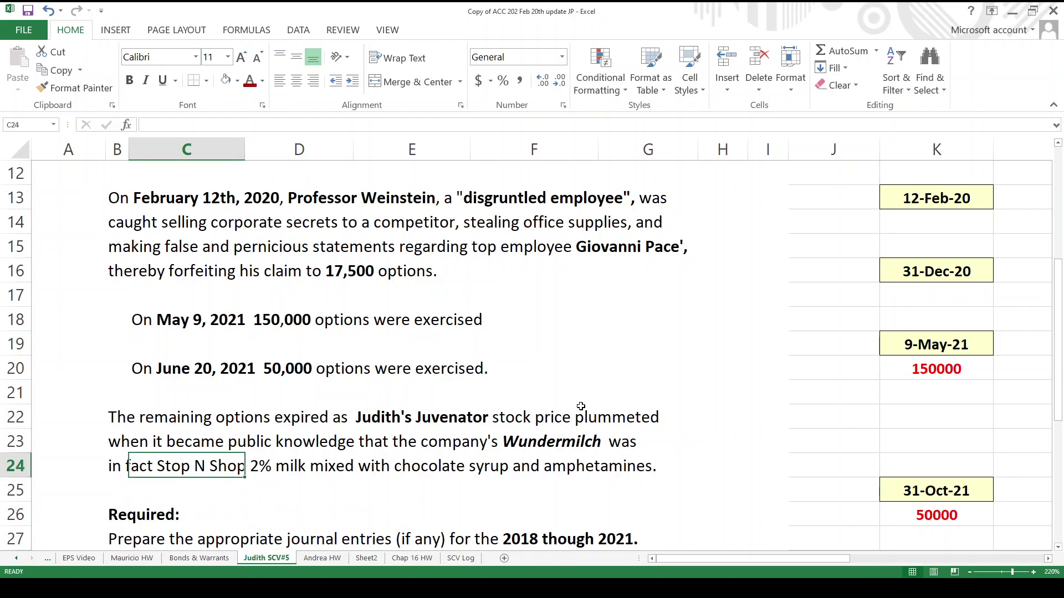
pyautogui.press('Right')
pyautogui.press('Right')
pyautogui.press('Right')
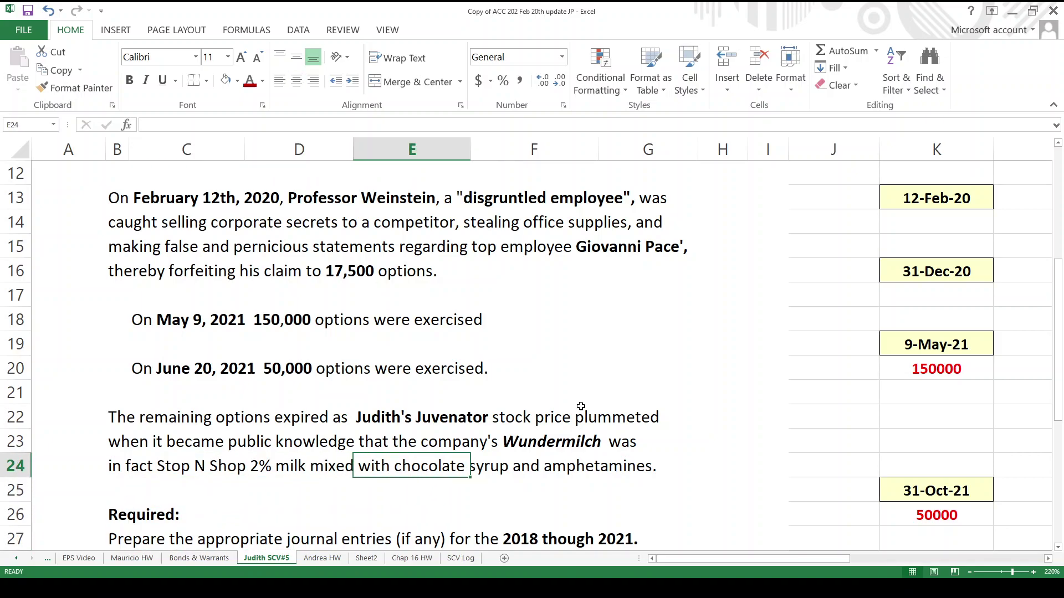
pyautogui.press('Down')
pyautogui.press('Down')
pyautogui.press('Down')
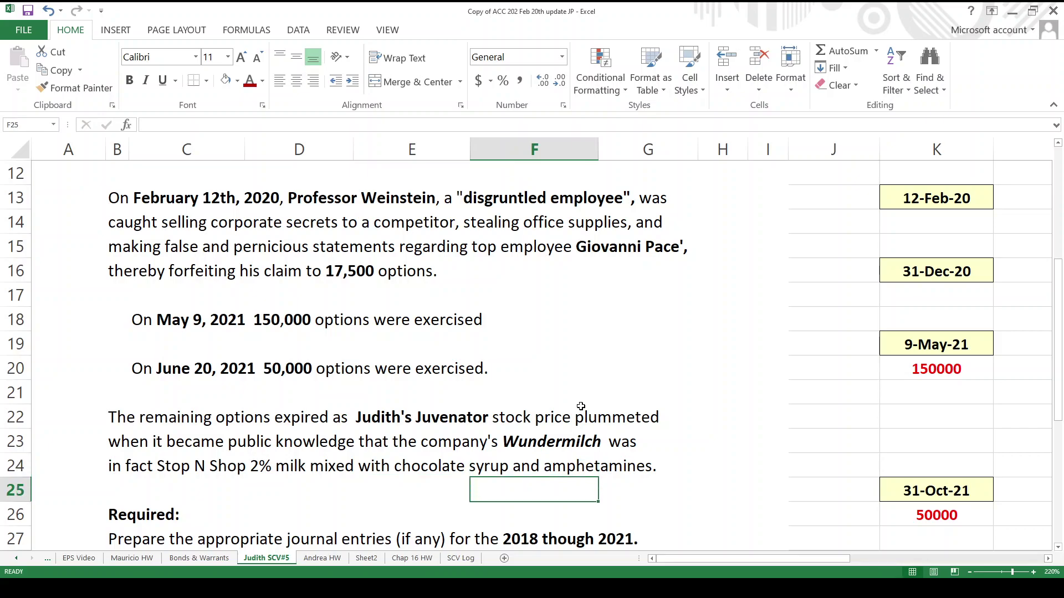
pyautogui.press('Down')
pyautogui.press('Down')
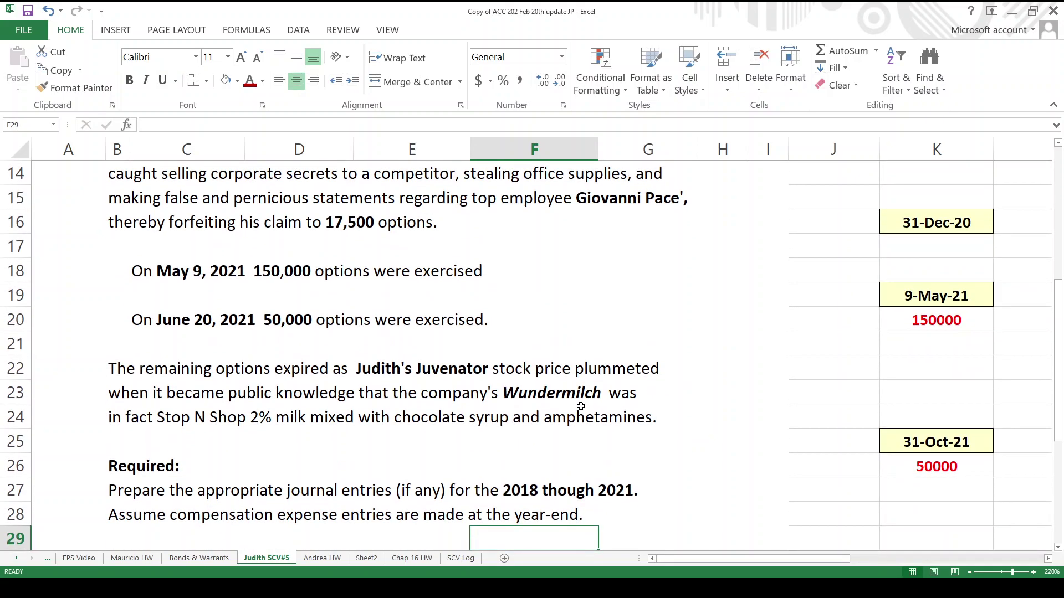
pyautogui.press('Up')
pyautogui.press('Up')
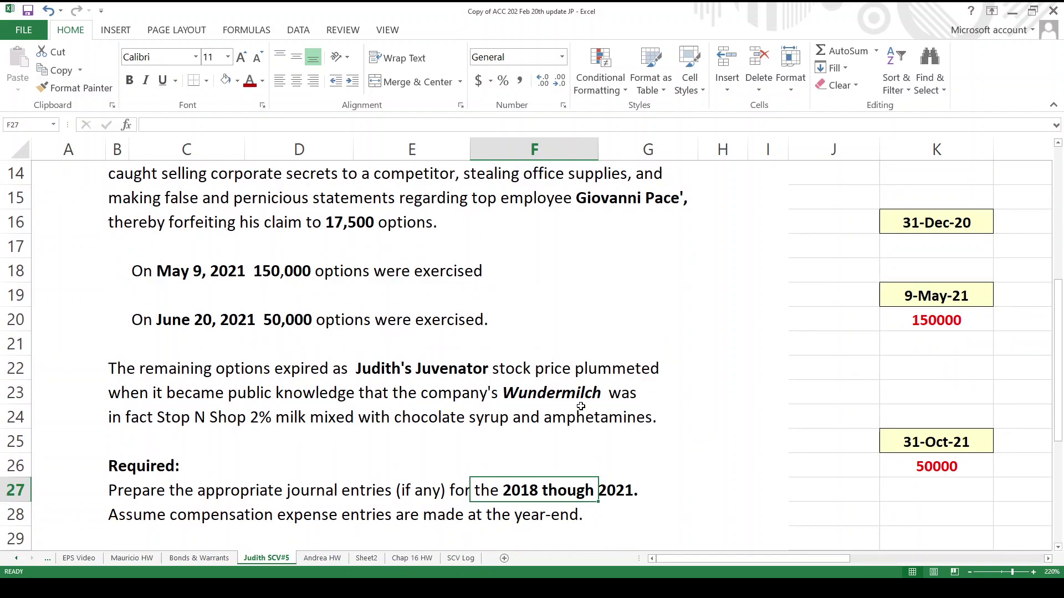
pyautogui.press('Left')
pyautogui.press('Left')
pyautogui.press('Left')
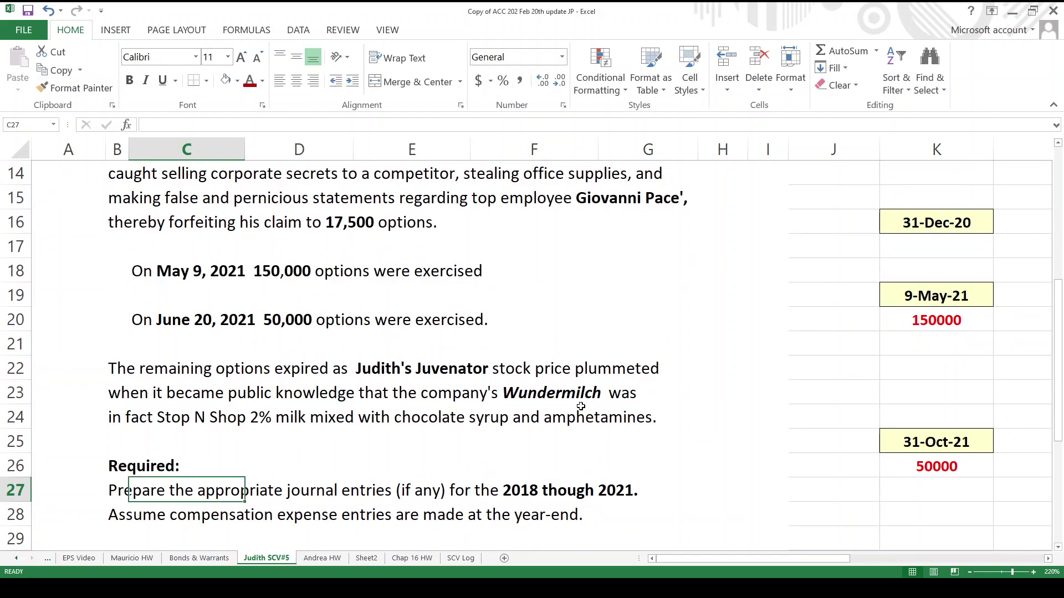
pyautogui.press('Right')
pyautogui.press('Right')
pyautogui.press('Right')
pyautogui.press('Right')
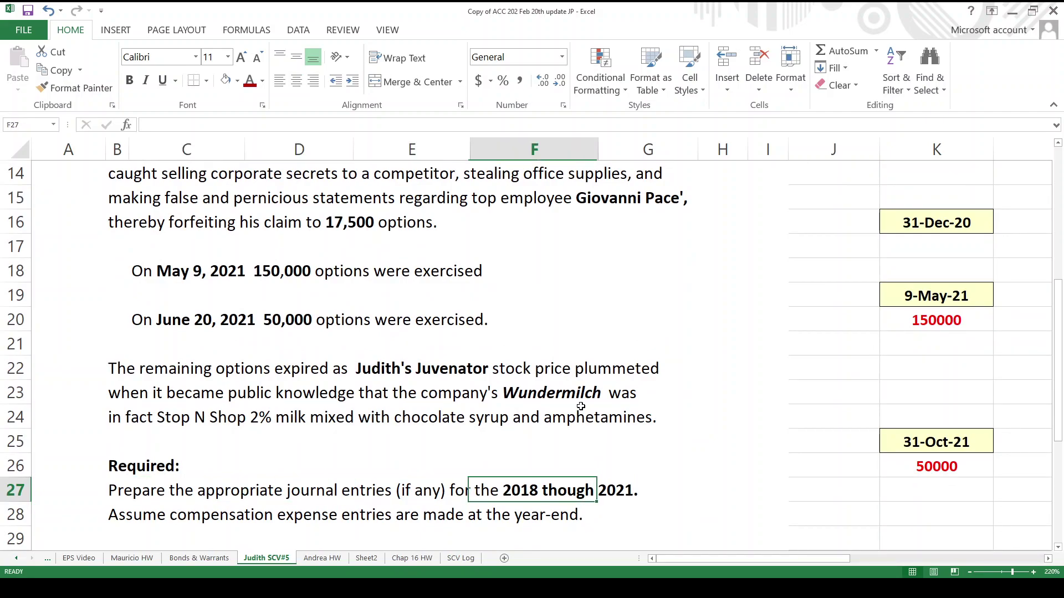
pyautogui.press('Right')
pyautogui.press('Right')
pyautogui.press('Right')
pyautogui.press('Right')
pyautogui.press('Right')
pyautogui.press('Right')
pyautogui.press('Right')
pyautogui.press('Right')
pyautogui.press('Right')
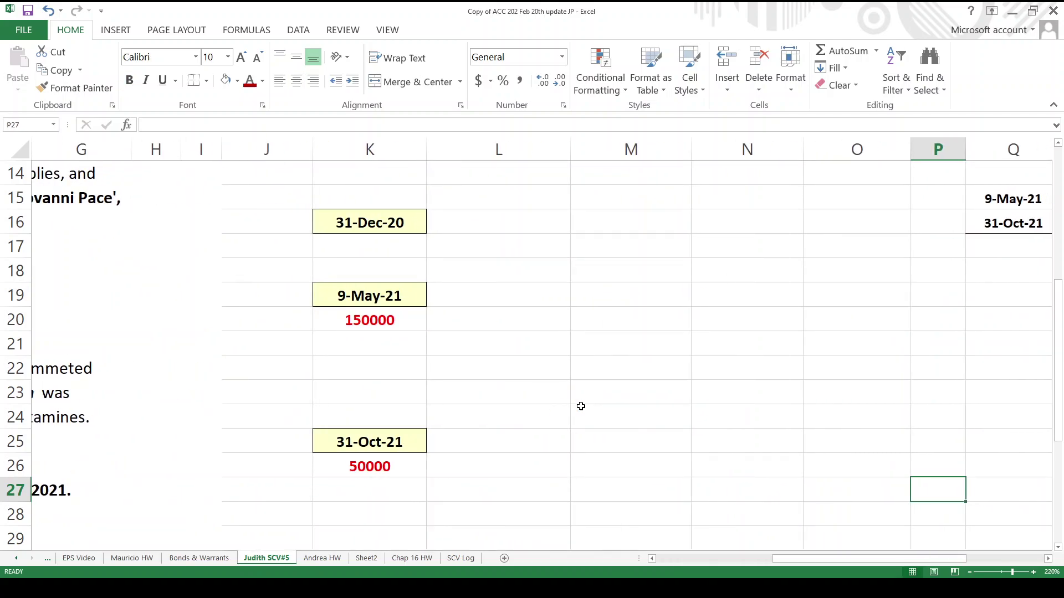
# Enter 1400000 in J3 and 350000 in J4, giving $4.00 FMV per Option
pyautogui.press('Up')
pyautogui.press('Up')
pyautogui.press('Up')
pyautogui.press('Up')
pyautogui.press('Up')
pyautogui.press('Up')
pyautogui.press('Up')
pyautogui.press('Up')
pyautogui.press('Up')
pyautogui.press('Up')
pyautogui.press('Up')
pyautogui.press('Up')
pyautogui.press('Up')
pyautogui.press('Up')
pyautogui.press('Up')
pyautogui.press('Up')
pyautogui.press('Up')
pyautogui.press('Up')
pyautogui.press('Up')
pyautogui.press('Up')
pyautogui.press('Up')
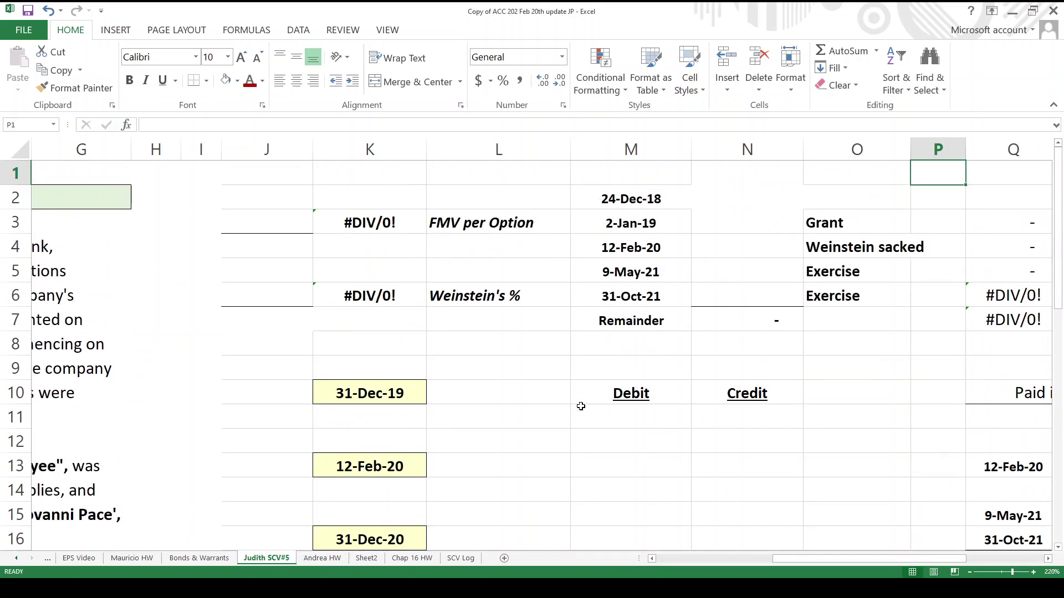
pyautogui.press('Left')
pyautogui.press('Left')
pyautogui.press('Left')
pyautogui.press('Left')
pyautogui.press('Left')
pyautogui.press('Left')
pyautogui.press('Left')
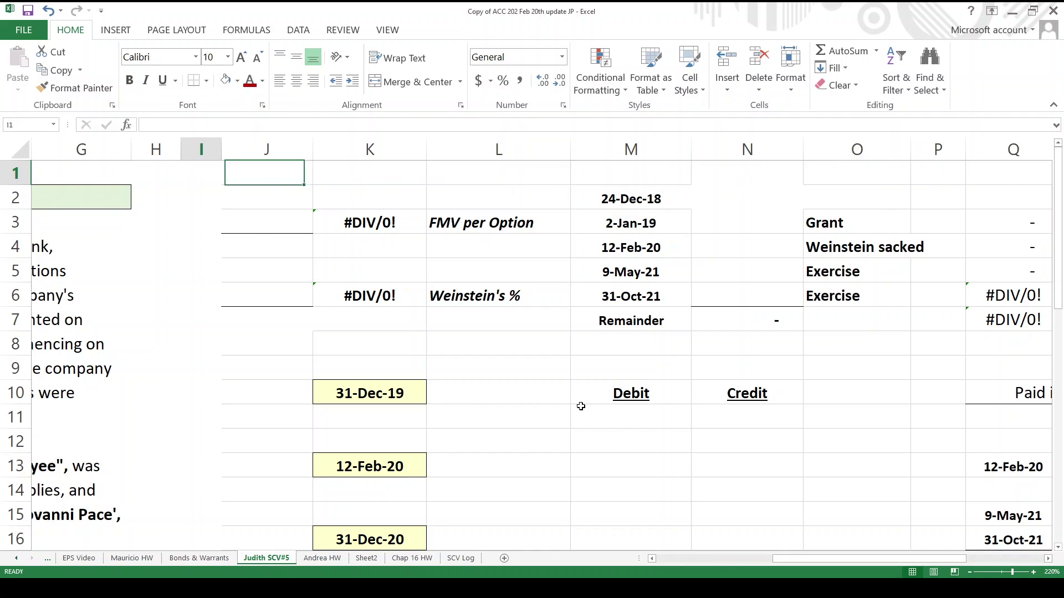
pyautogui.press('Down')
pyautogui.press('Down')
pyautogui.press('Right')
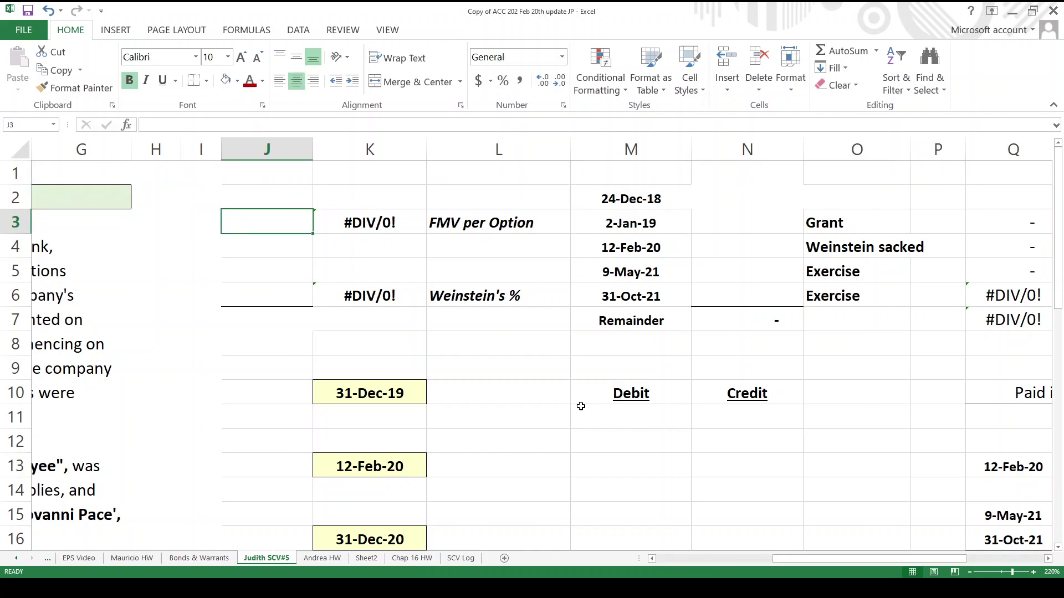
pyautogui.write('140')
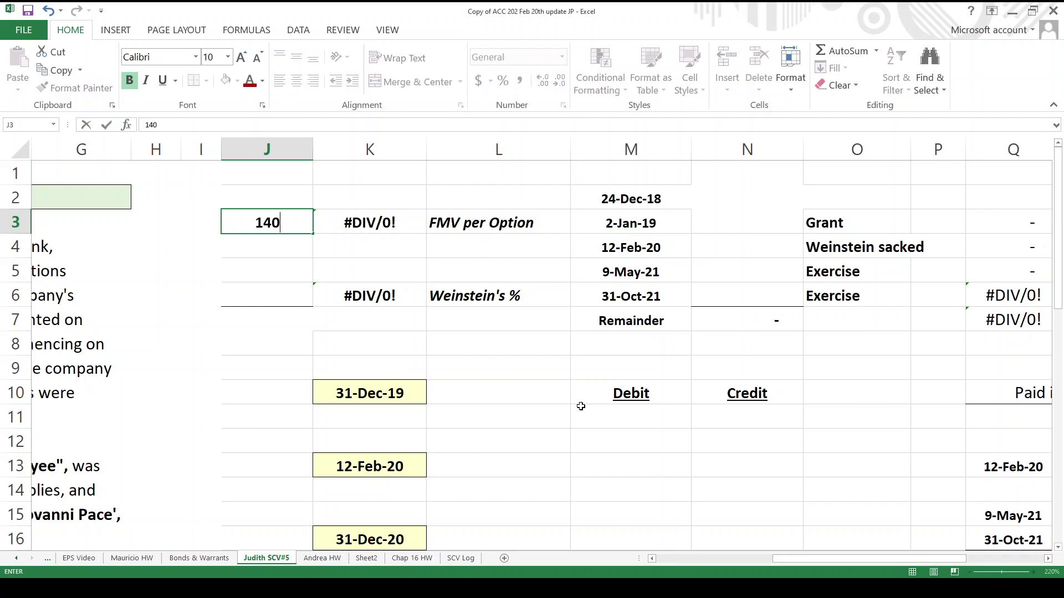
pyautogui.write('0000')
pyautogui.press('Return')
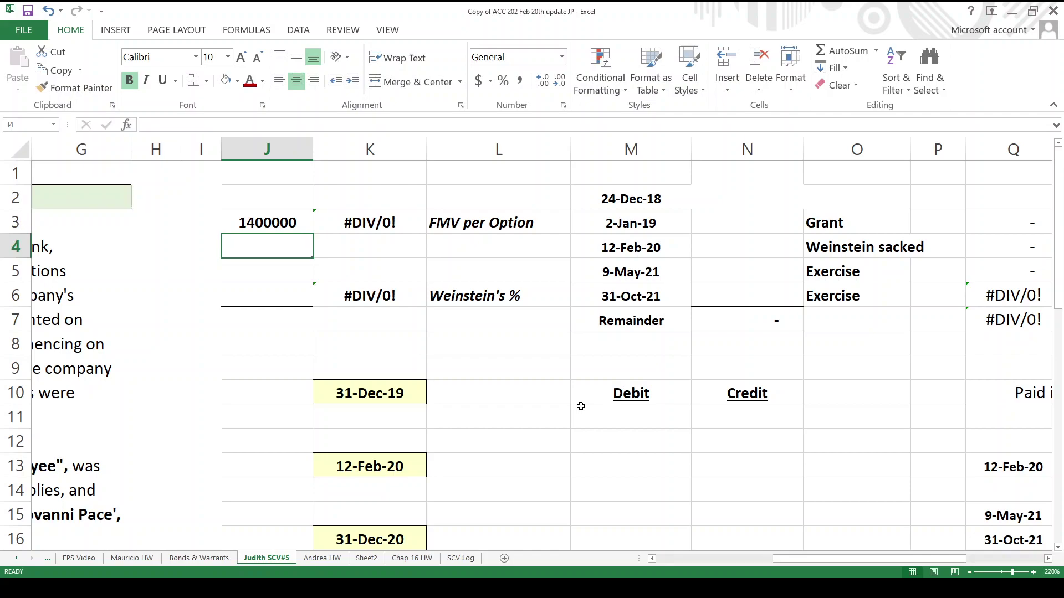
pyautogui.write('350')
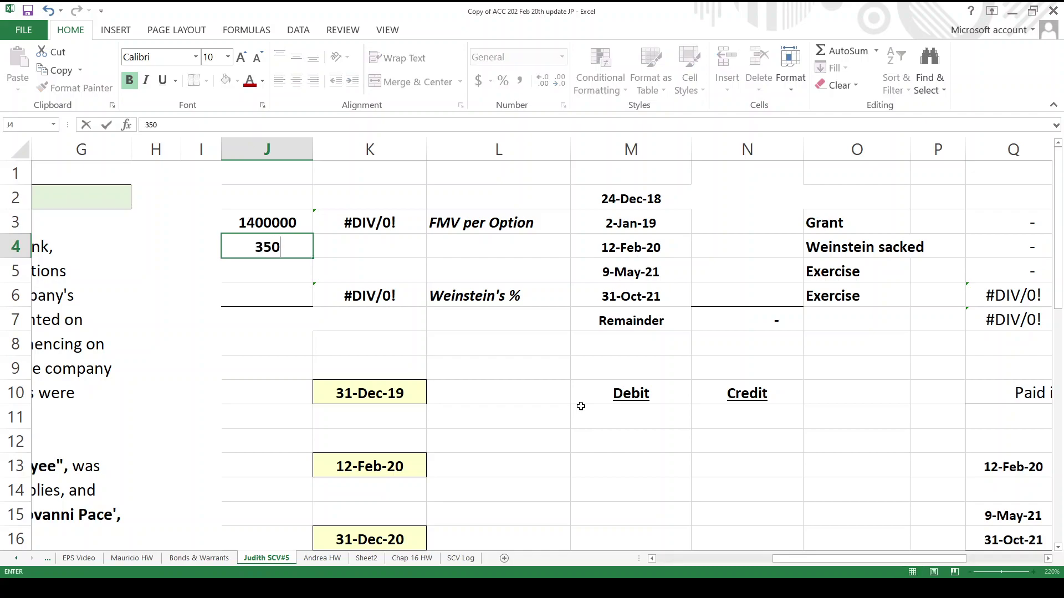
pyautogui.write('000')
pyautogui.press('Return')
pyautogui.press('Up')
pyautogui.press('Up')
pyautogui.press('Right')
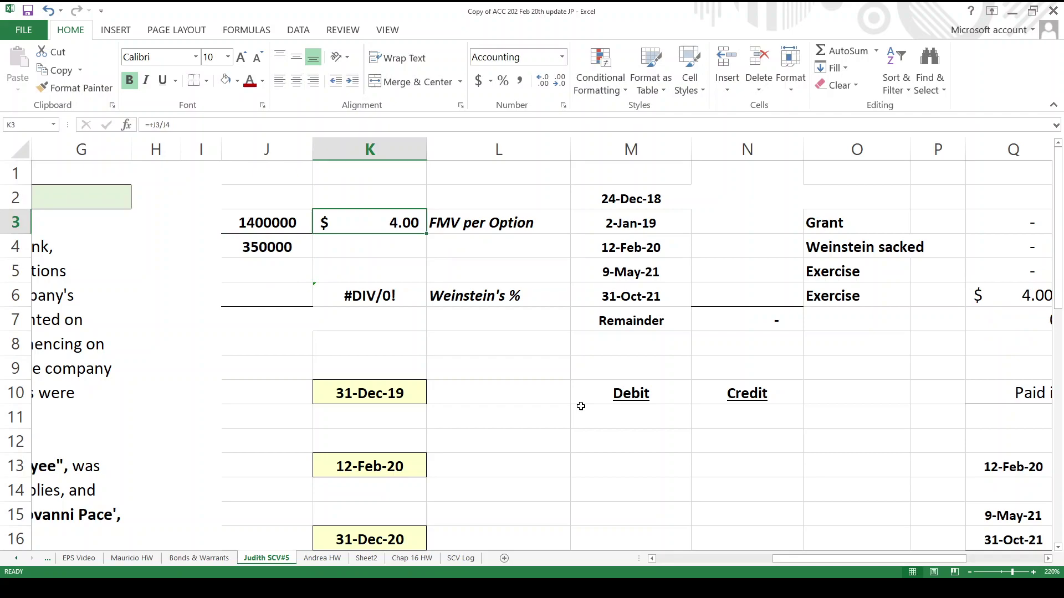
# Enter 17500 in J6 and 350000 in J7, giving Weinstein's % of 5.0%
pyautogui.press('Down')
pyautogui.press('Down')
pyautogui.press('Down')
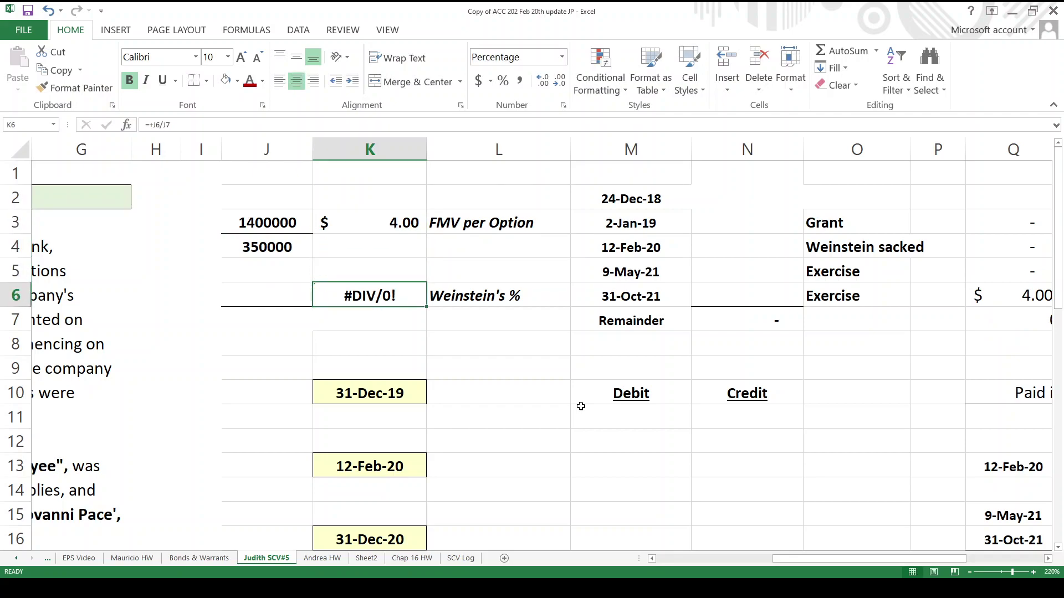
pyautogui.press('Left')
pyautogui.write('17500')
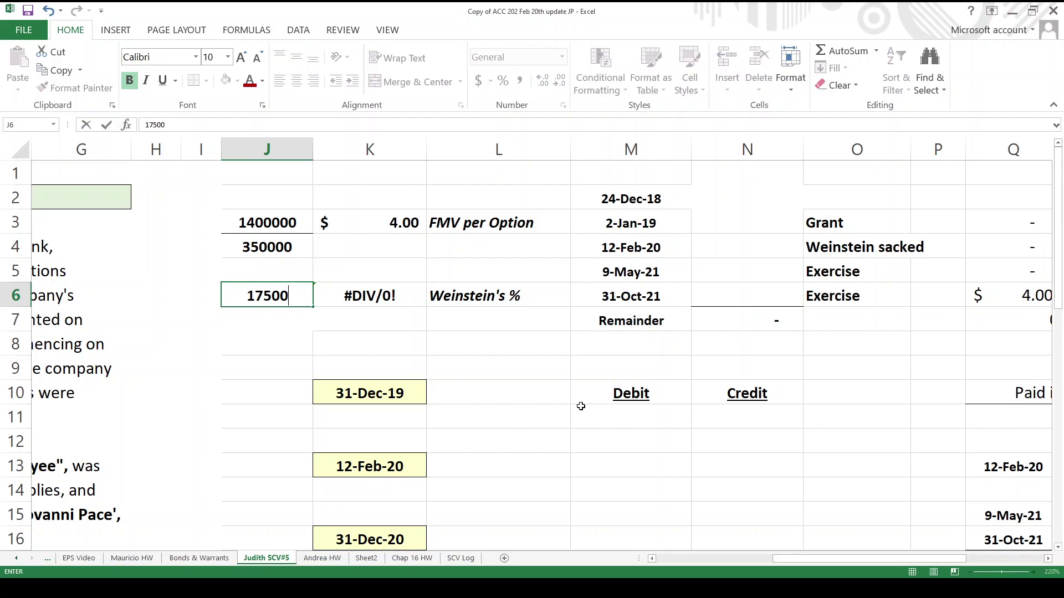
pyautogui.press('Return')
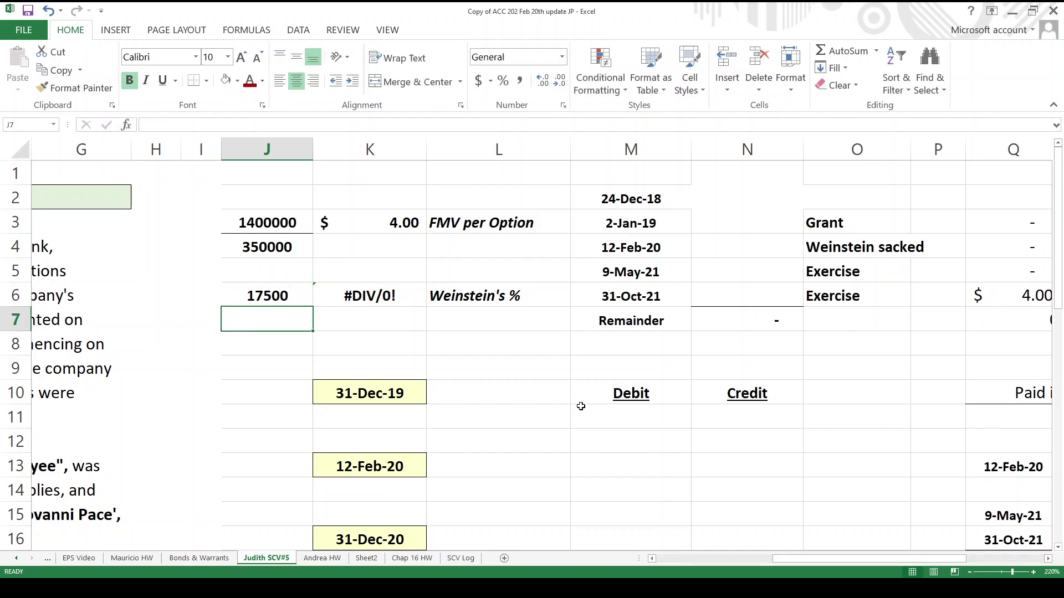
pyautogui.write('350000')
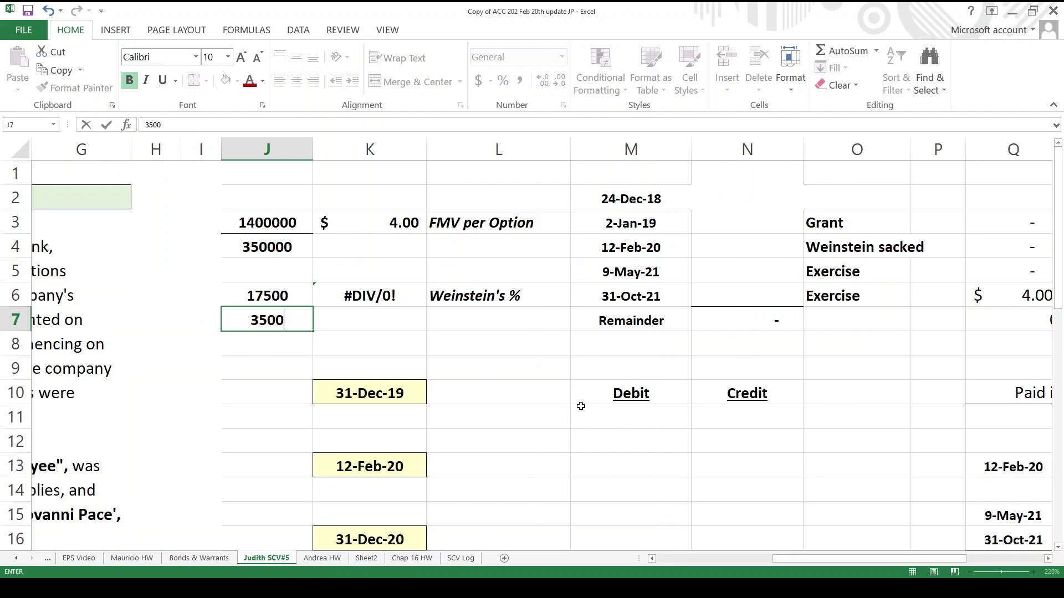
pyautogui.press('Return')
pyautogui.press('Up')
pyautogui.press('Up')
pyautogui.press('Right')
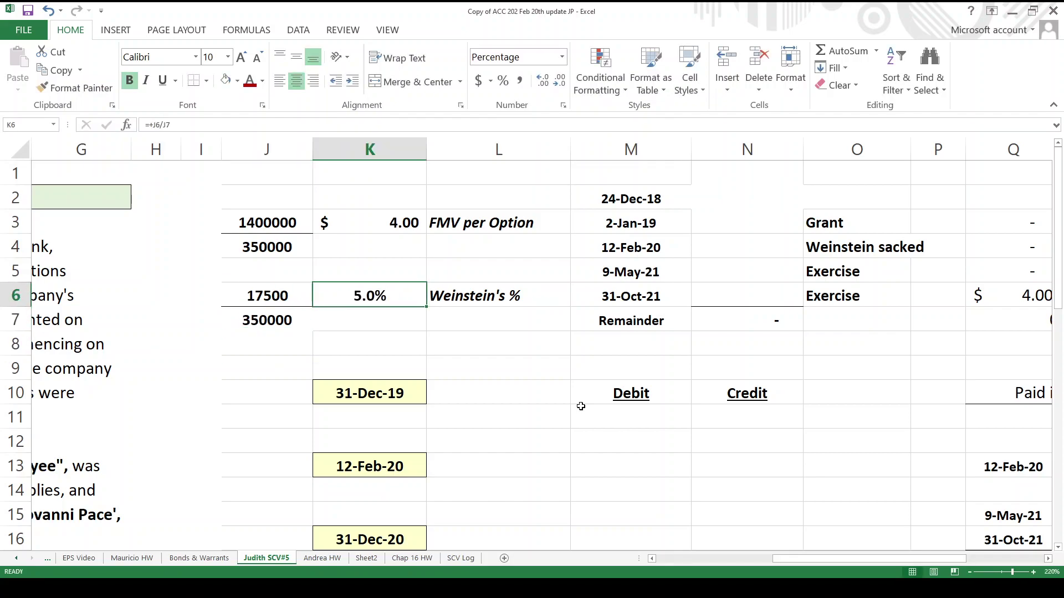
# Enter 350,000 granted options in N3 beside the grant date
pyautogui.press('Right')
pyautogui.press('Right')
pyautogui.press('Right')
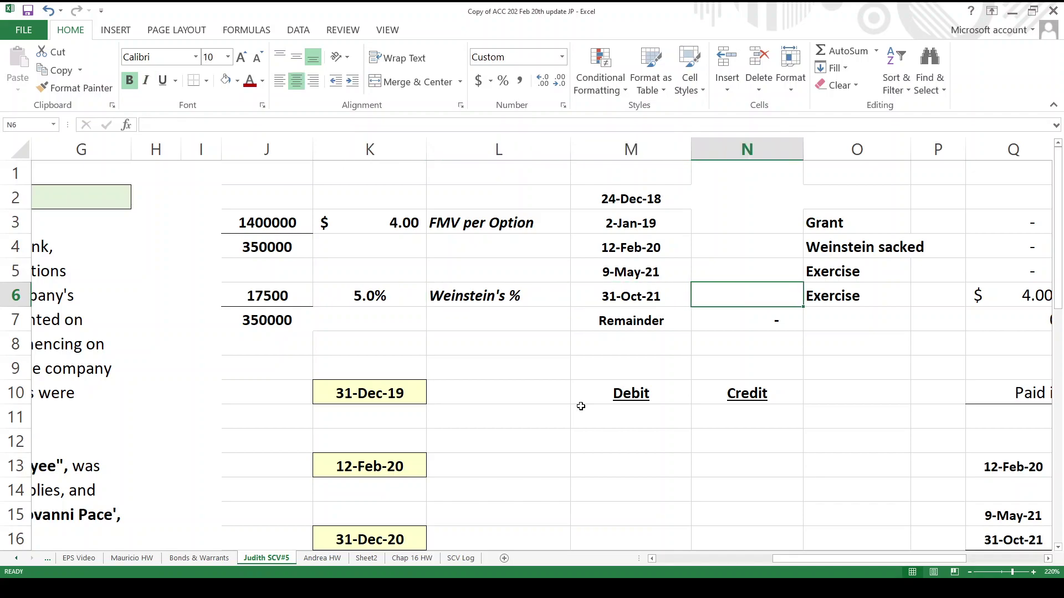
pyautogui.press('Up')
pyautogui.press('Up')
pyautogui.press('Up')
pyautogui.press('Up')
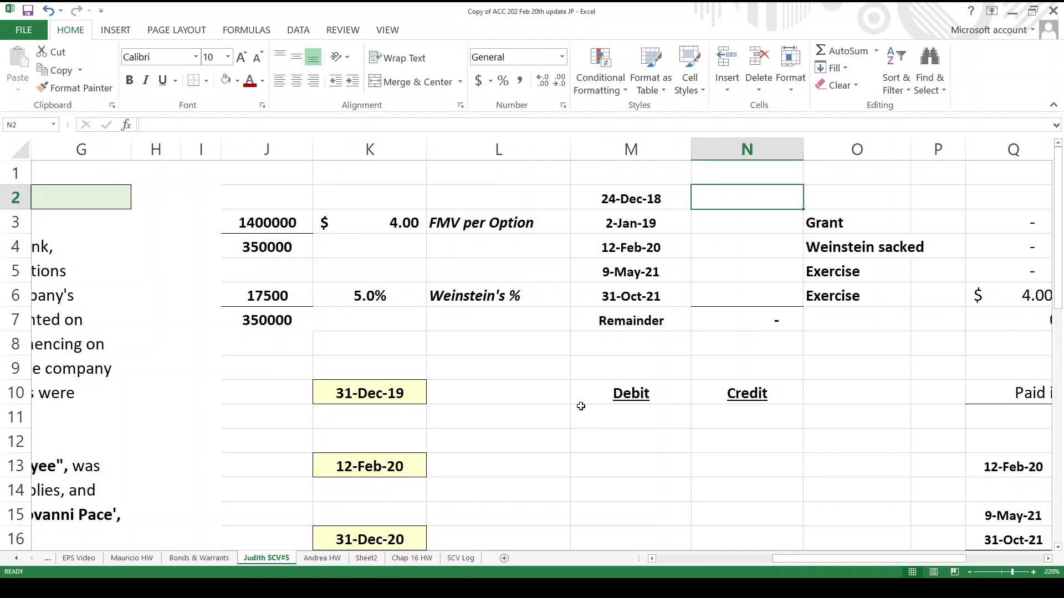
pyautogui.press('Left')
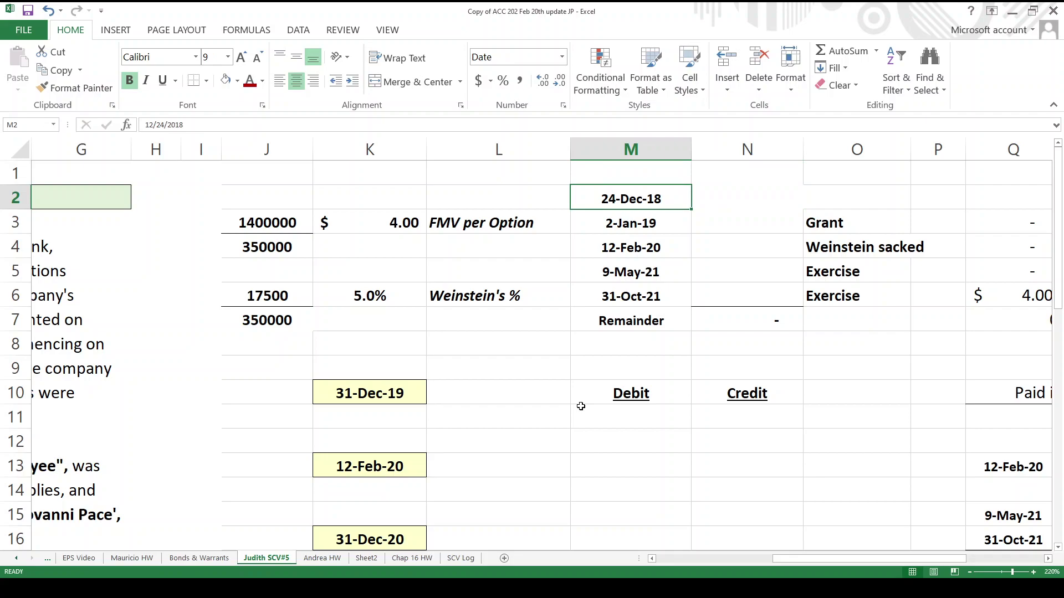
pyautogui.press('Right')
pyautogui.press('Down')
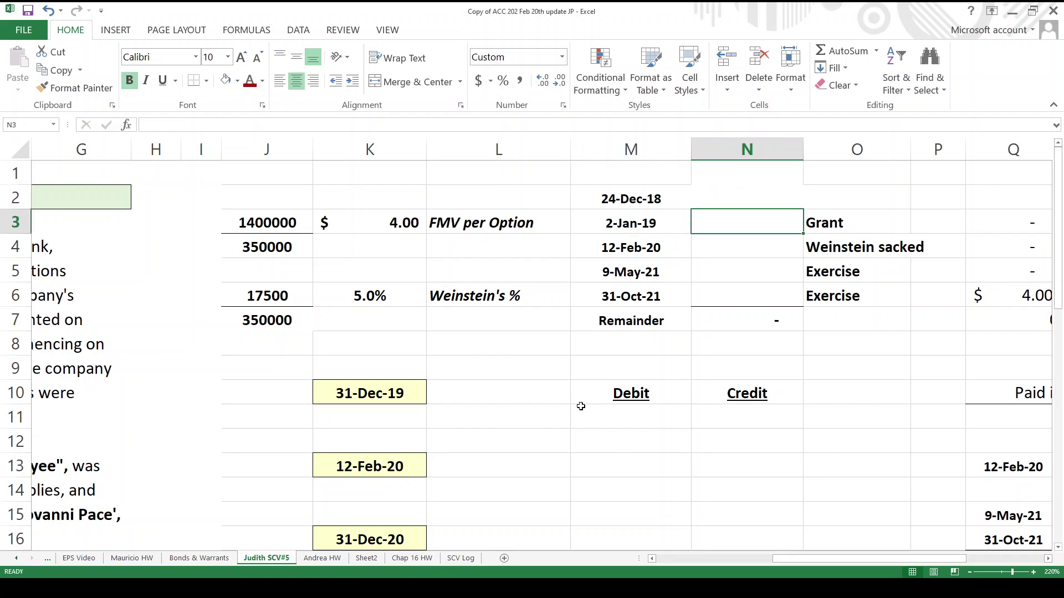
pyautogui.write('3')
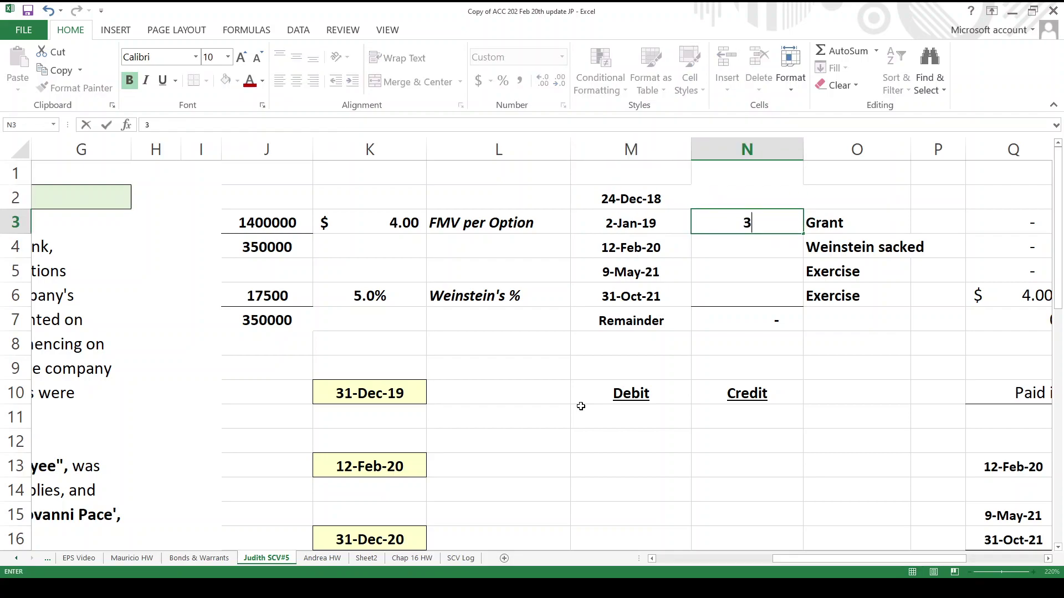
pyautogui.write('50,0000')
pyautogui.press('Return')
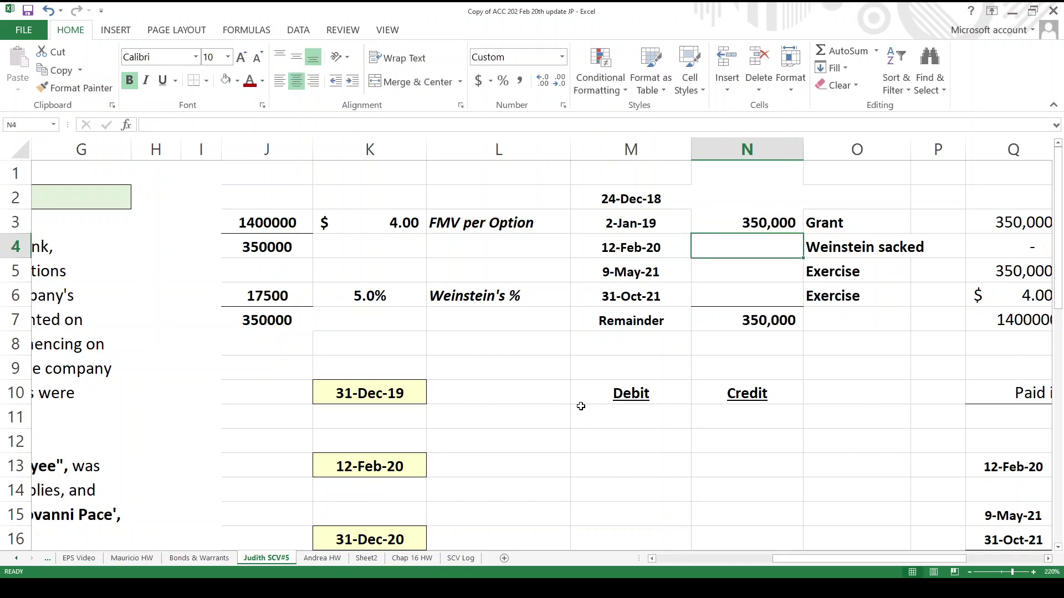
# Enter -17500, -150000 and -50000 in N4:N6, leaving a 132,500 remainder
pyautogui.write('-1')
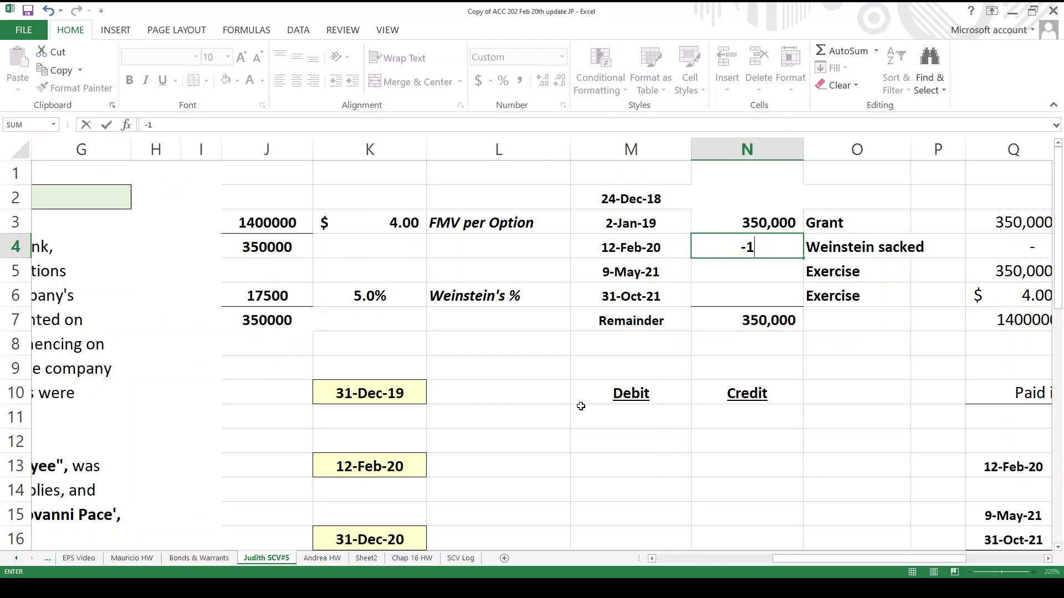
pyautogui.write('7500')
pyautogui.press('Return')
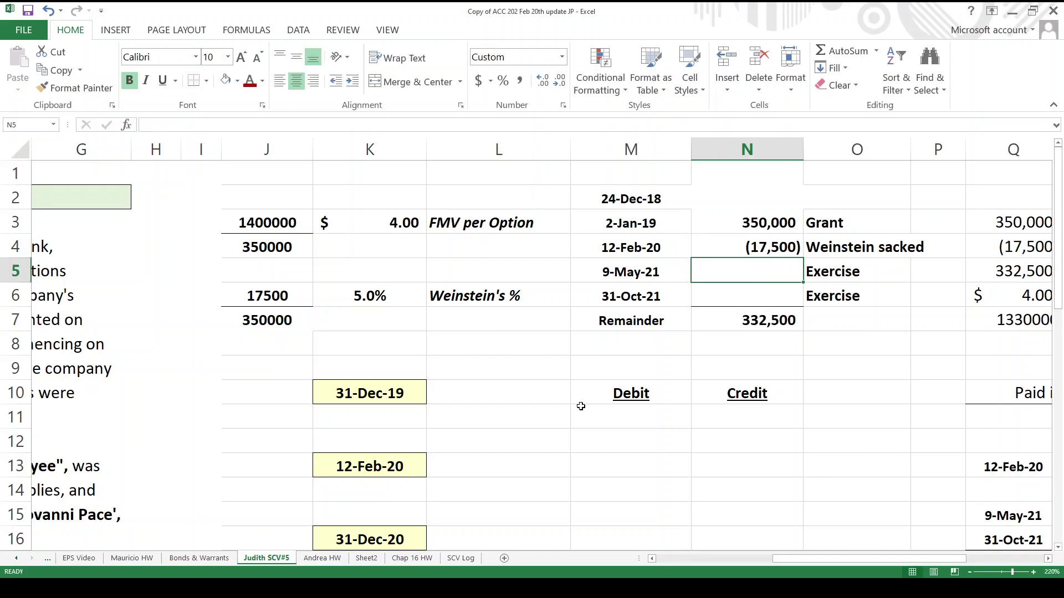
pyautogui.write('-1500')
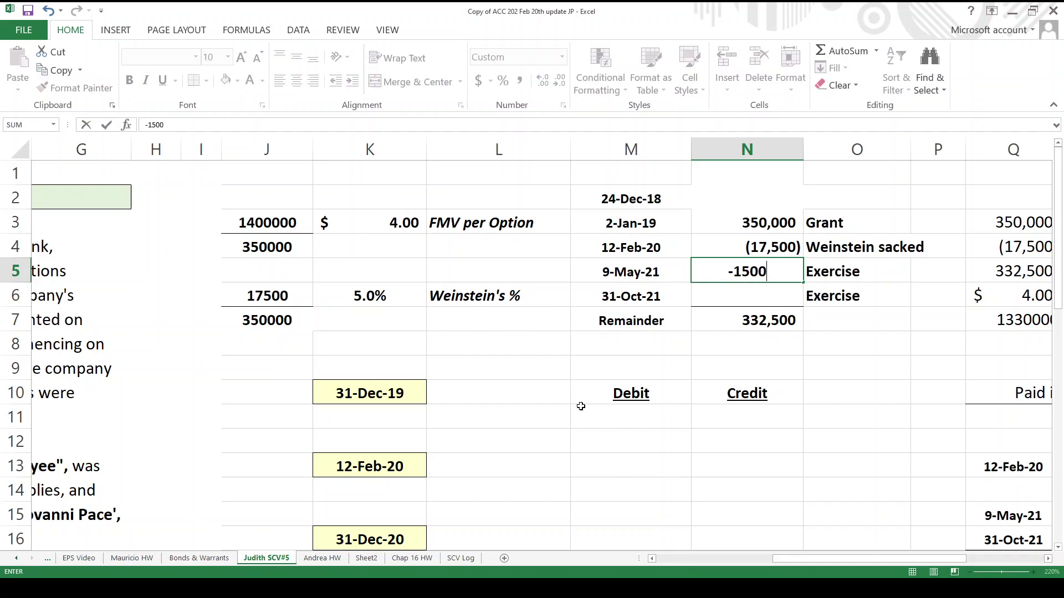
pyautogui.write('00')
pyautogui.press('Return')
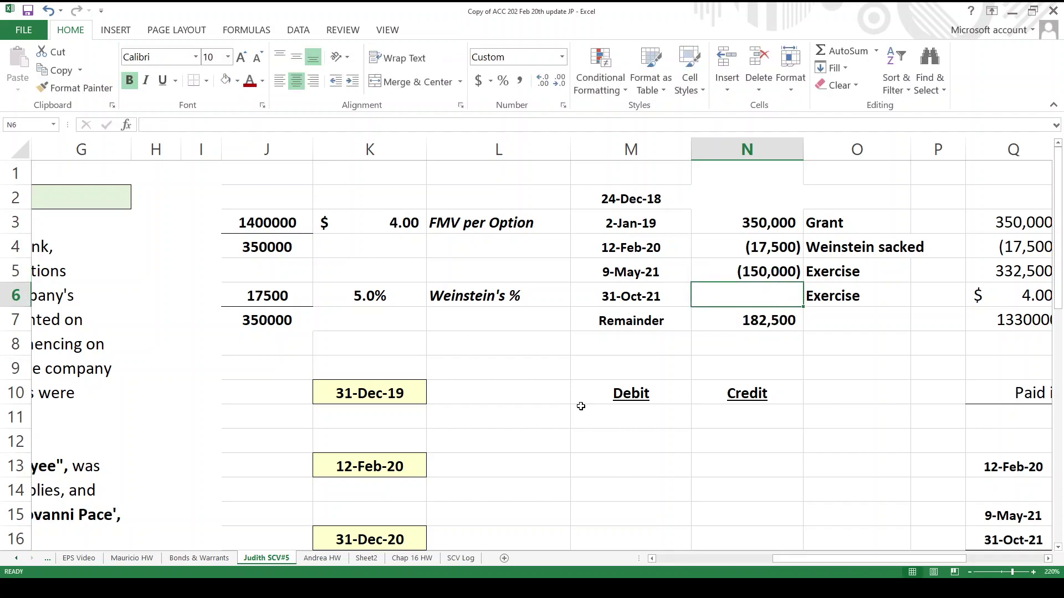
pyautogui.write('-50')
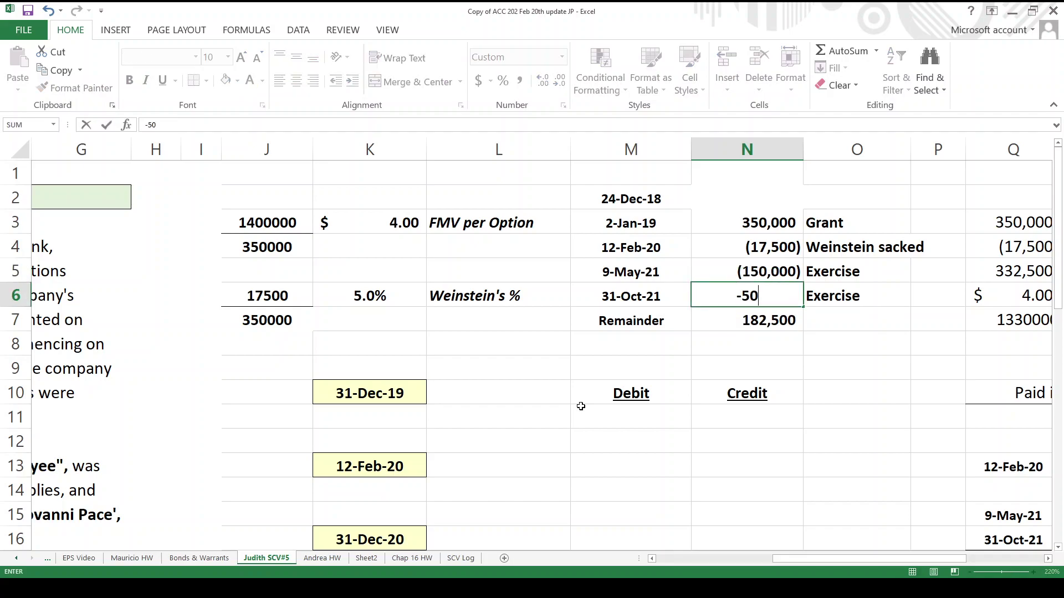
pyautogui.write('000')
pyautogui.press('Return')
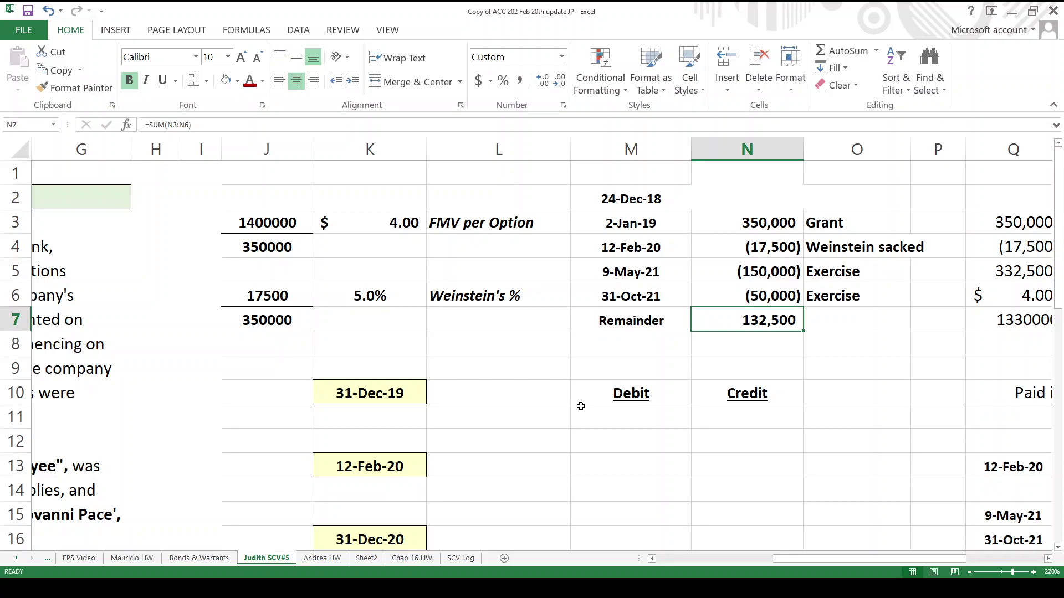
pyautogui.press('Left')
pyautogui.press('Left')
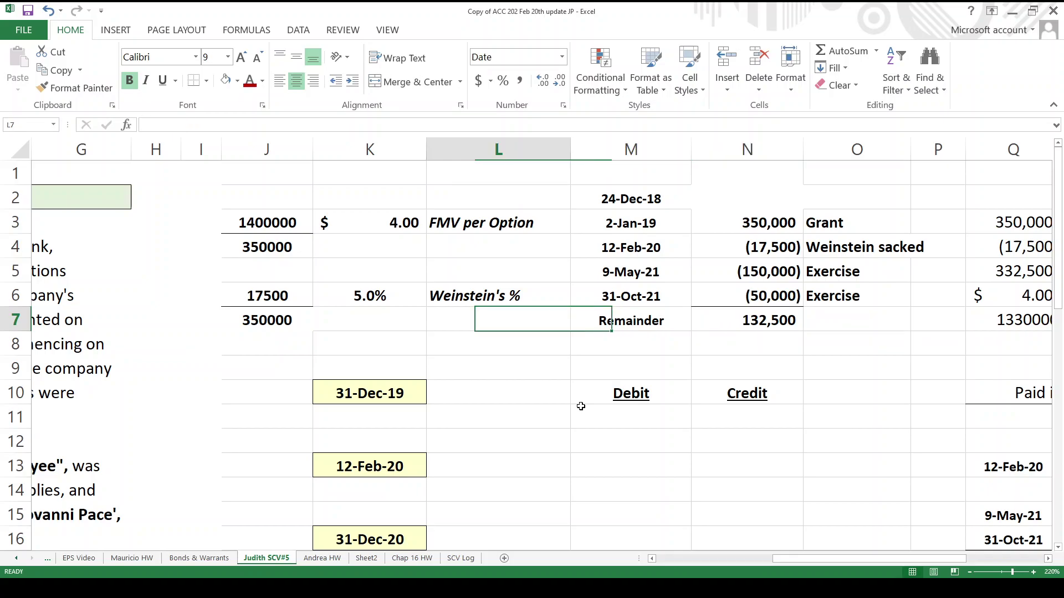
pyautogui.press('Home')
pyautogui.press('pagedown')
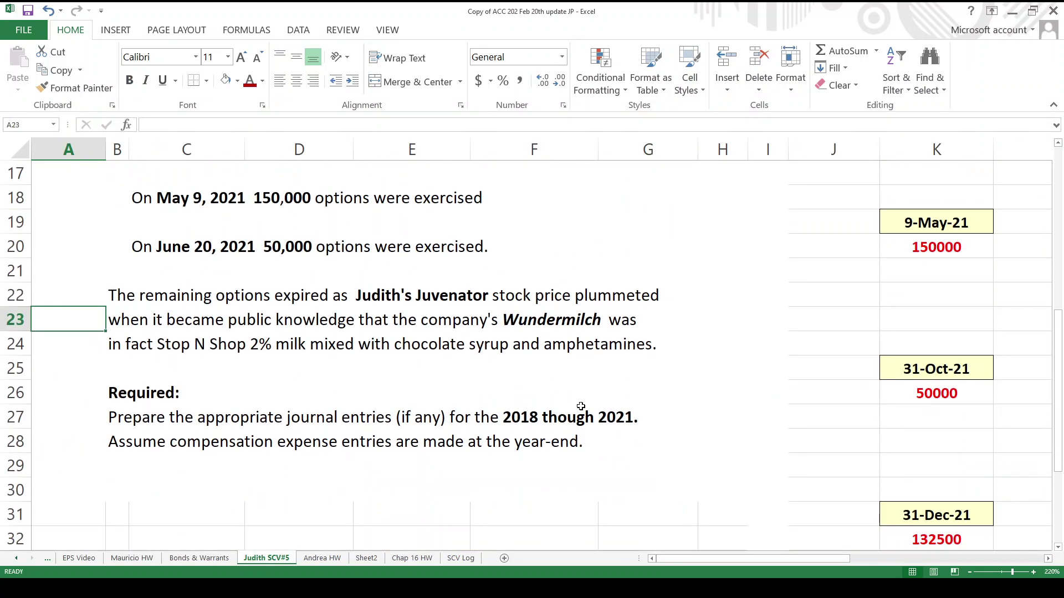
pyautogui.press('Right')
pyautogui.press('Up')
pyautogui.press('Right')
pyautogui.press('Right')
pyautogui.press('Right')
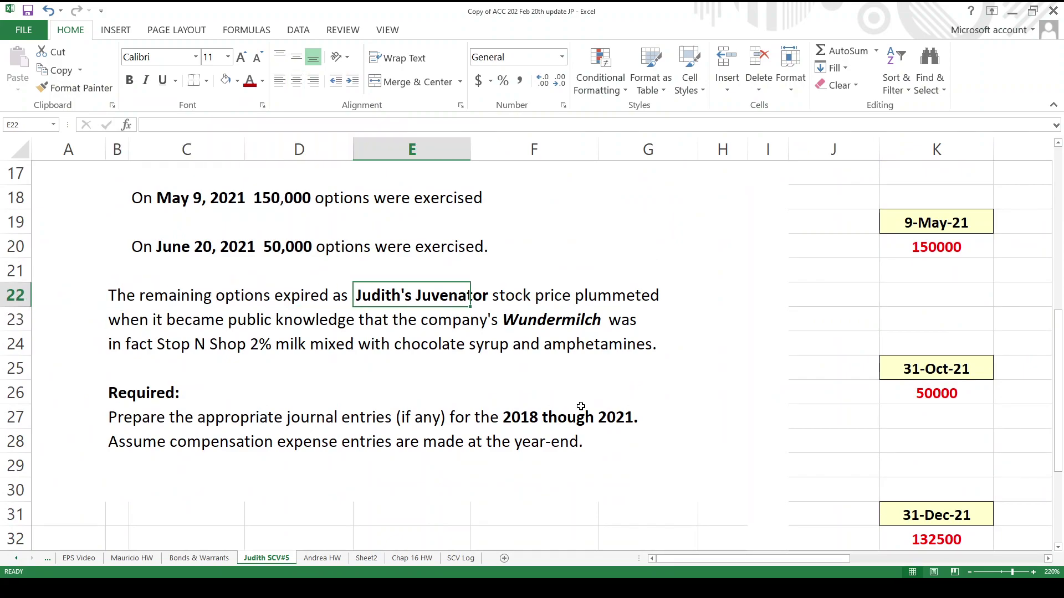
pyautogui.press('Down')
pyautogui.press('Down')
pyautogui.press('Down')
pyautogui.press('Left')
pyautogui.press('Up')
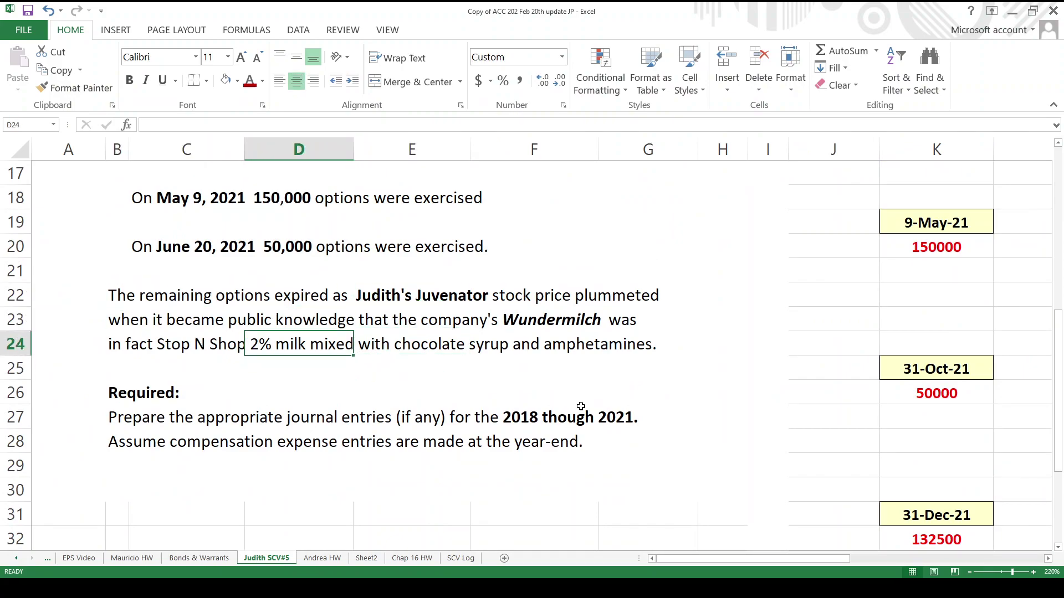
pyautogui.press('Up')
pyautogui.press('Up')
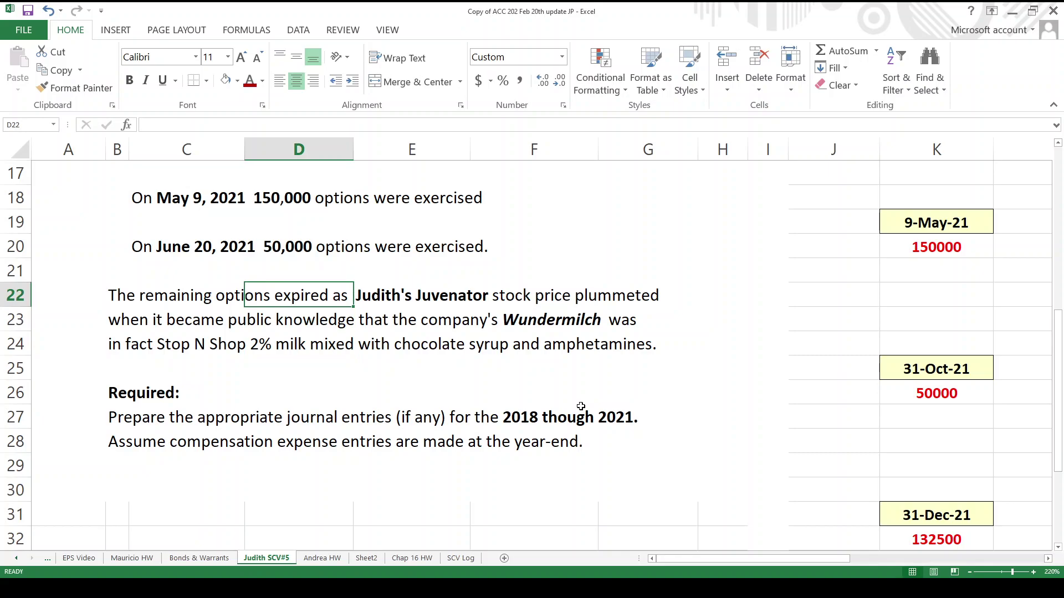
pyautogui.press('Right')
pyautogui.press('Right')
pyautogui.press('Right')
pyautogui.press('Right')
pyautogui.press('Right')
pyautogui.press('Right')
pyautogui.press('Right')
pyautogui.press('Right')
pyautogui.press('Right')
pyautogui.press('Right')
pyautogui.press('Right')
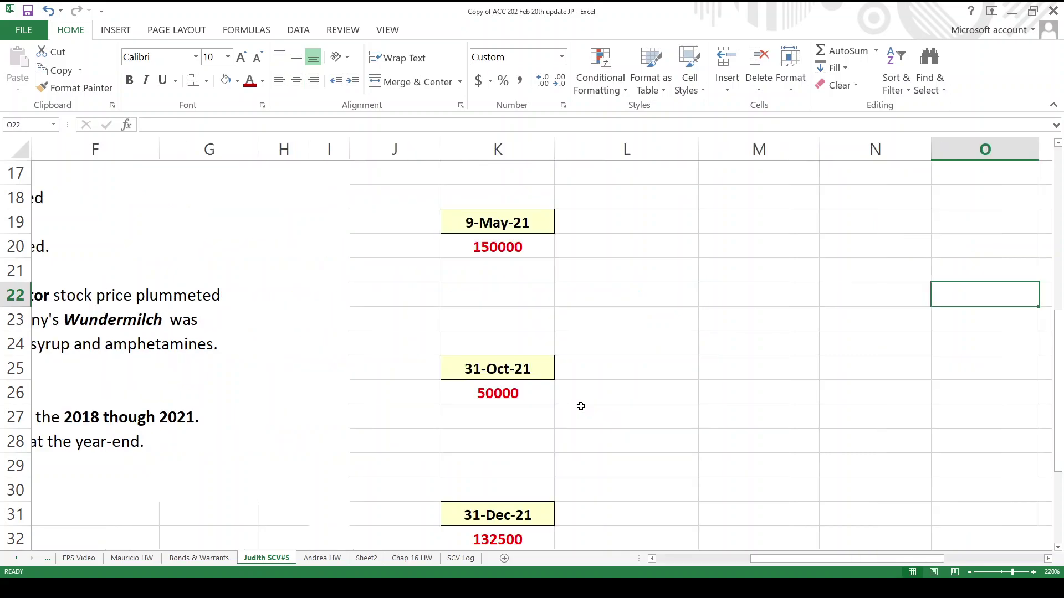
pyautogui.press('Right')
pyautogui.press('Up')
pyautogui.press('Up')
pyautogui.press('Up')
pyautogui.press('Up')
pyautogui.press('Up')
pyautogui.press('Up')
pyautogui.press('Up')
pyautogui.press('Up')
pyautogui.press('Up')
pyautogui.press('Up')
pyautogui.press('Up')
pyautogui.press('Up')
pyautogui.press('Up')
pyautogui.press('Up')
pyautogui.press('Up')
pyautogui.press('Up')
pyautogui.press('Up')
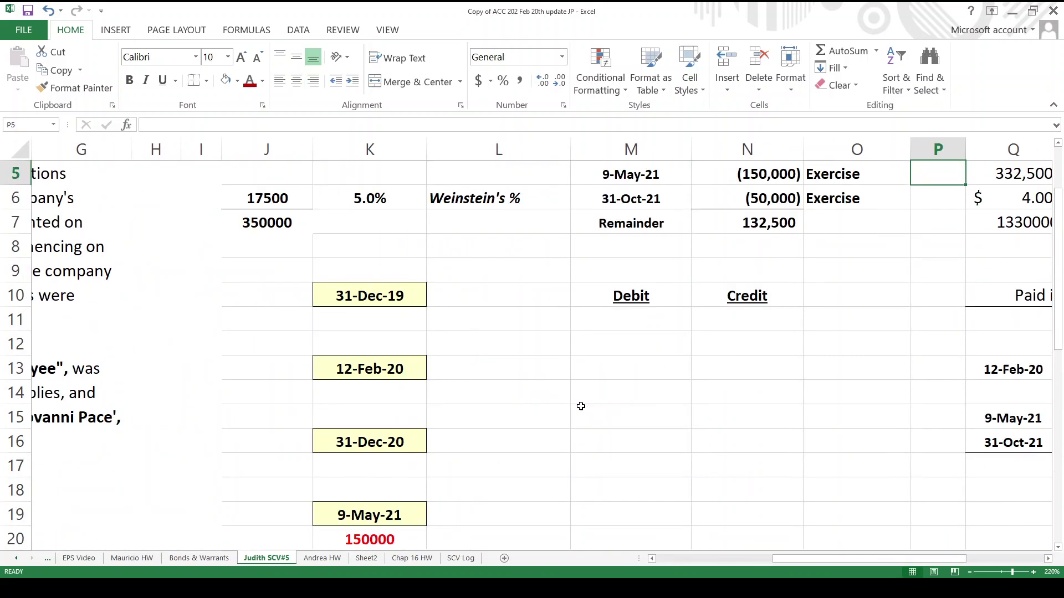
pyautogui.press('Right')
pyautogui.press('Right')
pyautogui.press('Right')
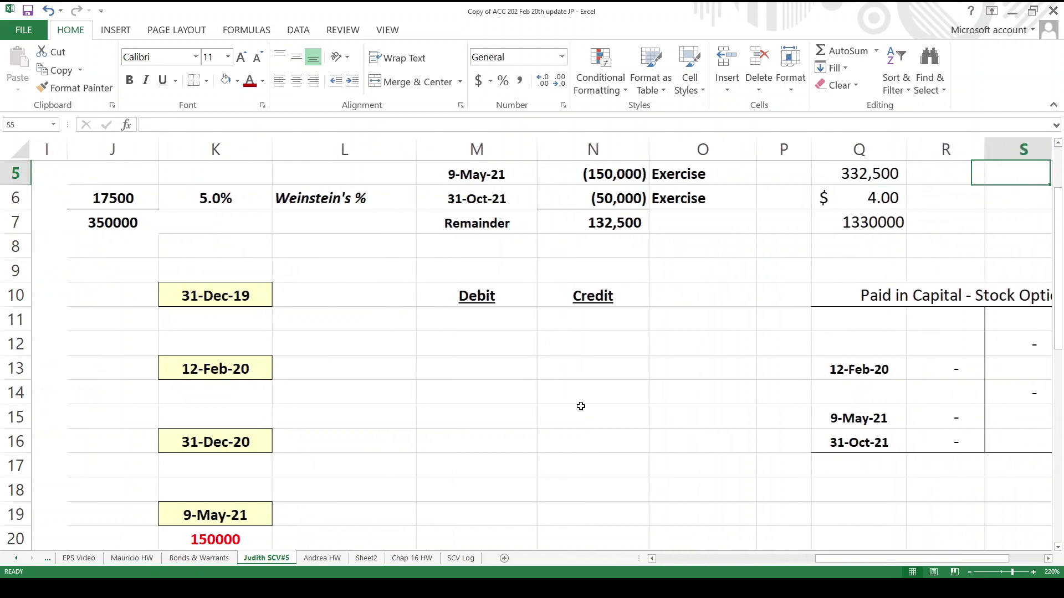
# Label the 31-Dec-19 entry with Compensation expense and an indented PIC - Stock options
pyautogui.press('Left')
pyautogui.press('Left')
pyautogui.press('Left')
pyautogui.press('Left')
pyautogui.press('Left')
pyautogui.press('Left')
pyautogui.press('Left')
pyautogui.press('Left')
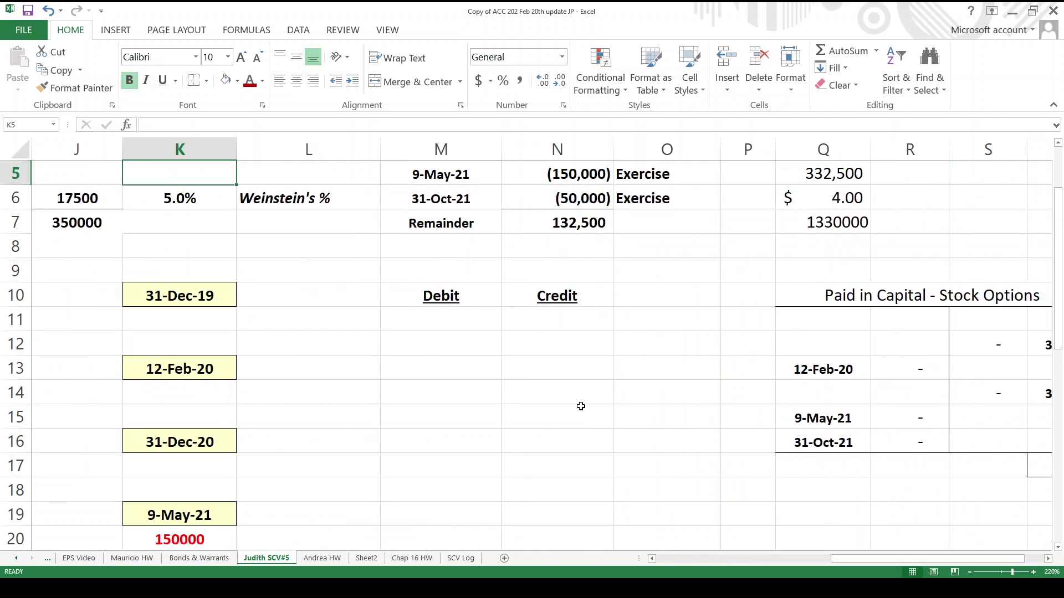
pyautogui.press('Down')
pyautogui.press('Down')
pyautogui.press('Down')
pyautogui.press('Down')
pyautogui.press('Down')
pyautogui.press('Down')
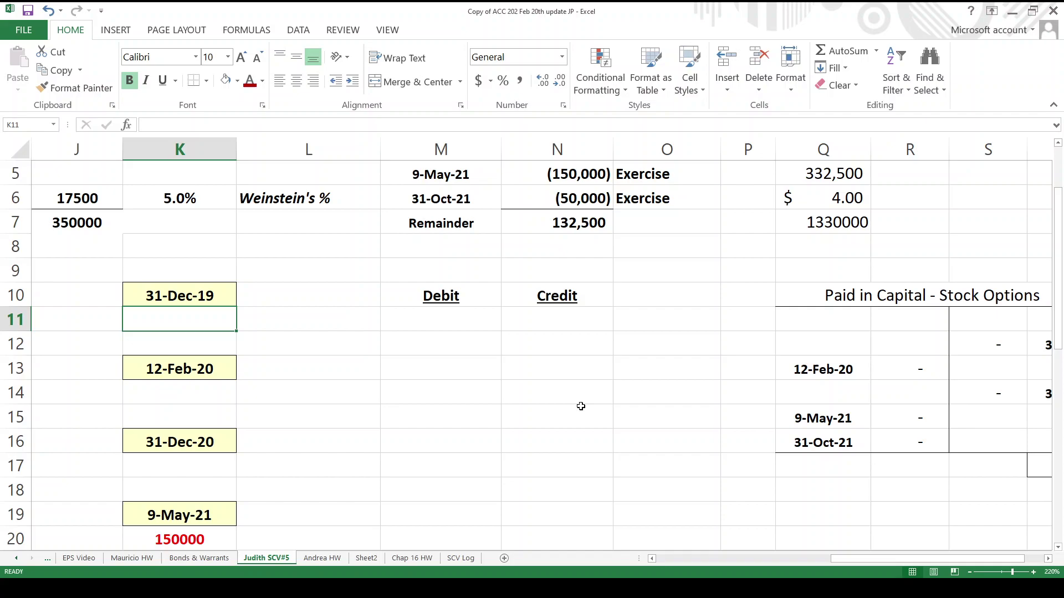
pyautogui.write('C')
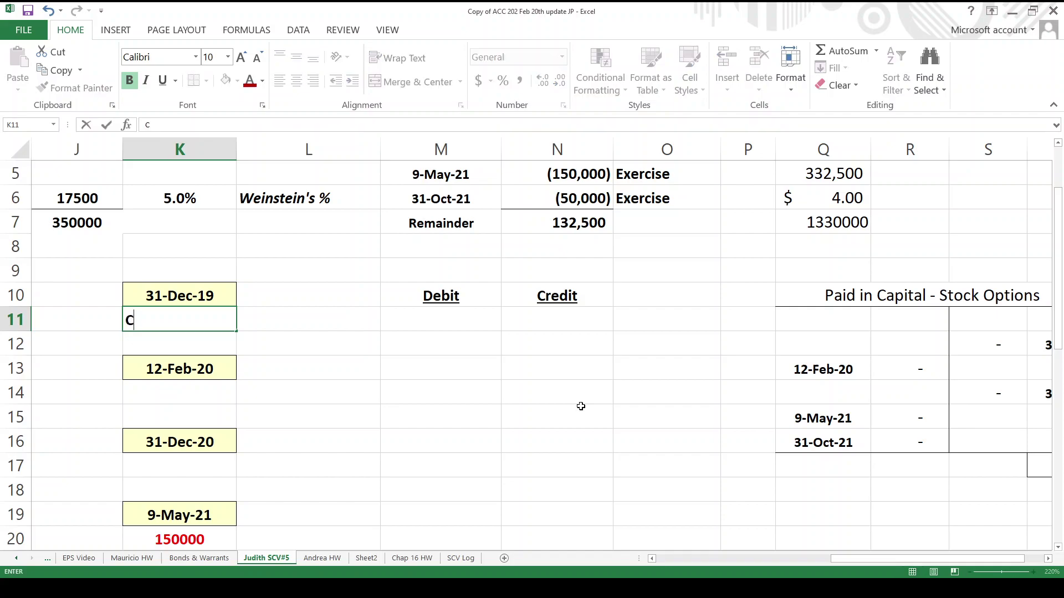
pyautogui.write('ompensa')
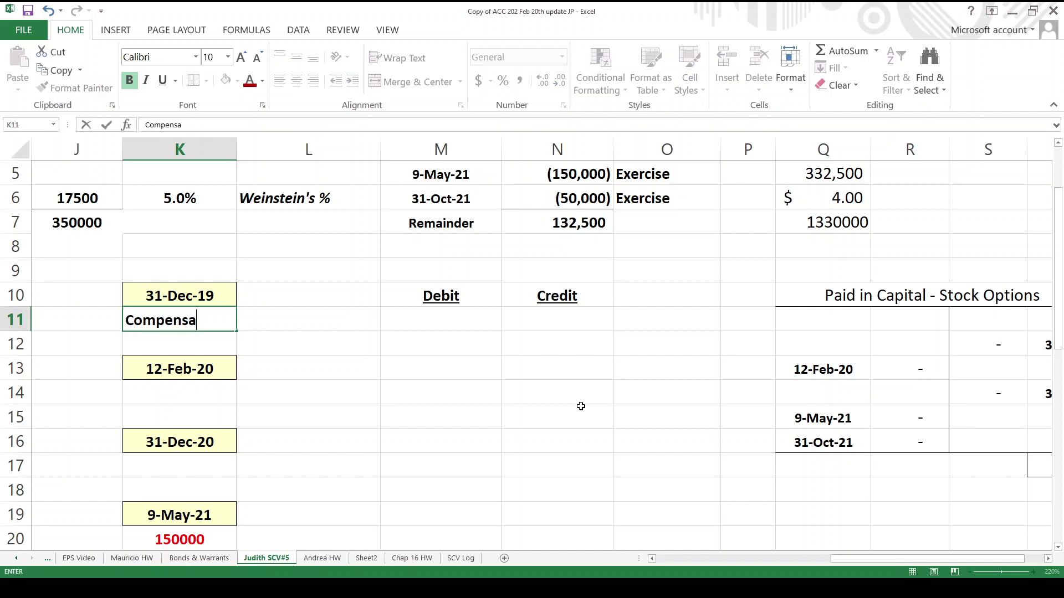
pyautogui.write('tion expense')
pyautogui.press('Return')
pyautogui.press('Right')
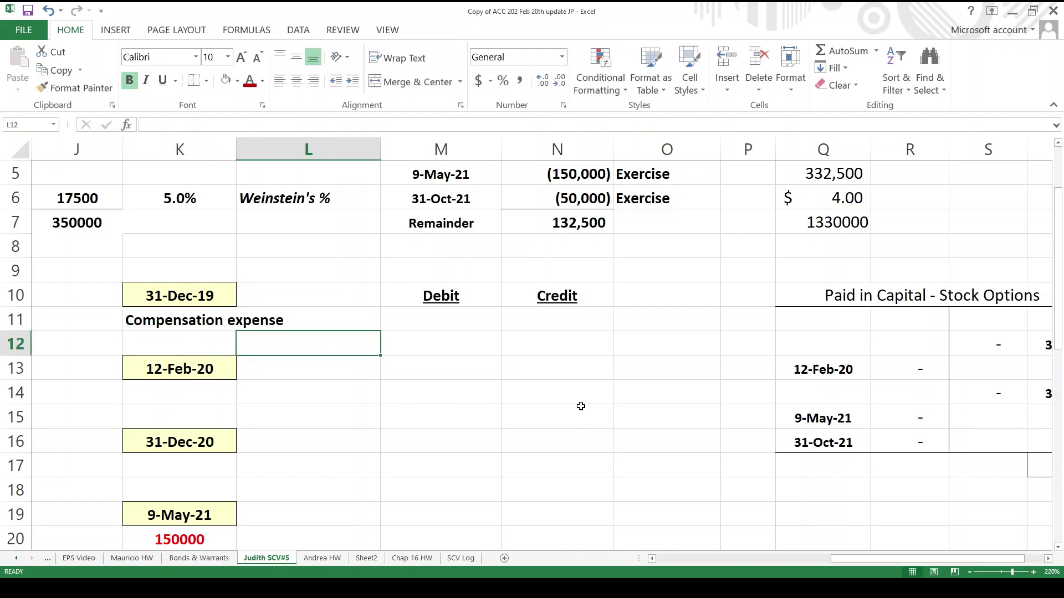
pyautogui.write('PIC - ')
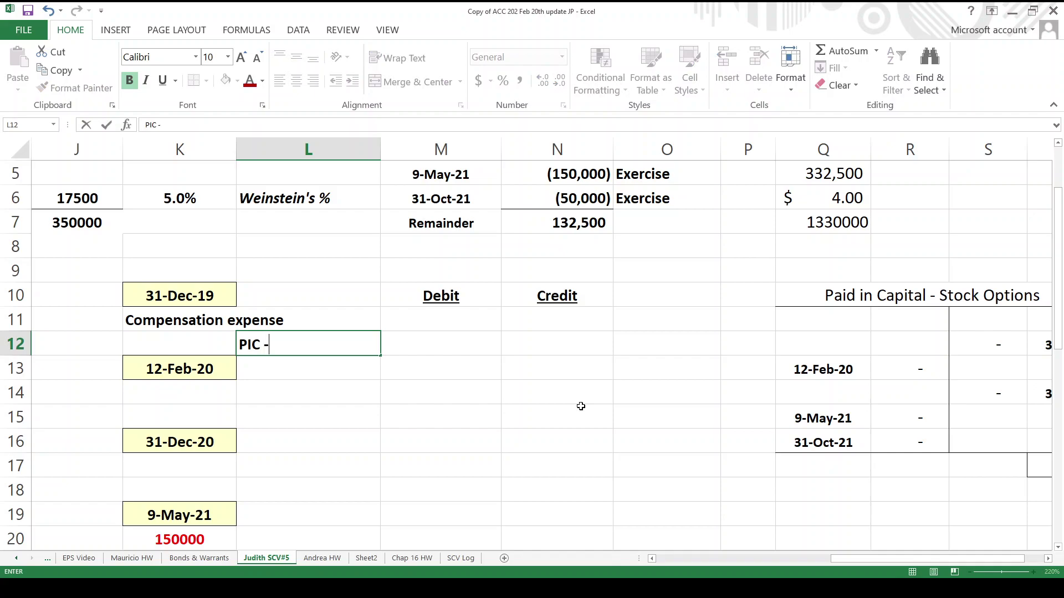
pyautogui.write('Stock options')
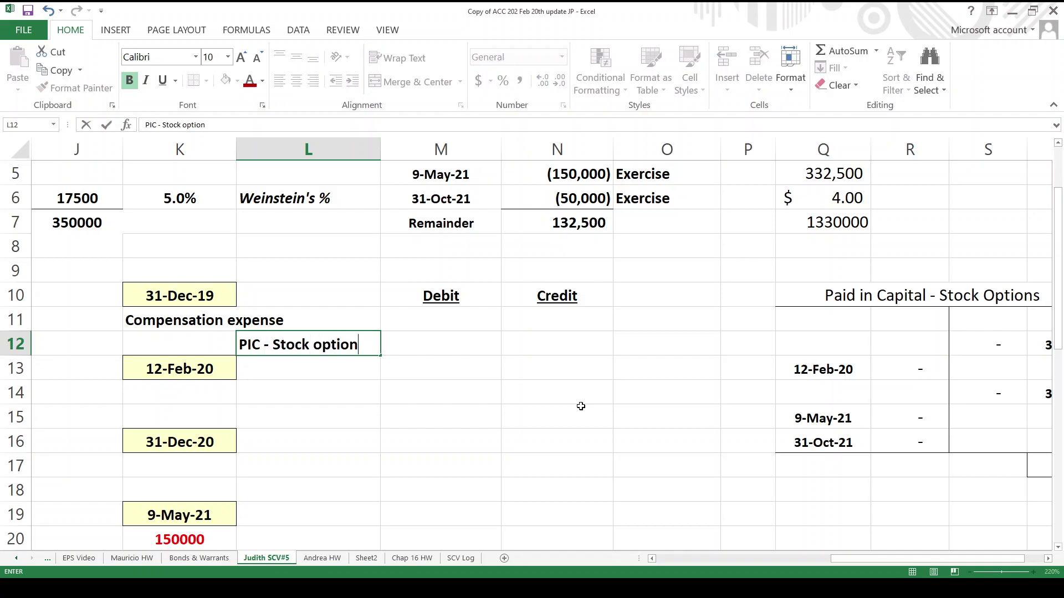
pyautogui.press('Return')
# Enter the 700,000 debit as +1400000/2 and link the credit with +M11
pyautogui.press('Up')
pyautogui.press('Up')
pyautogui.press('Right')
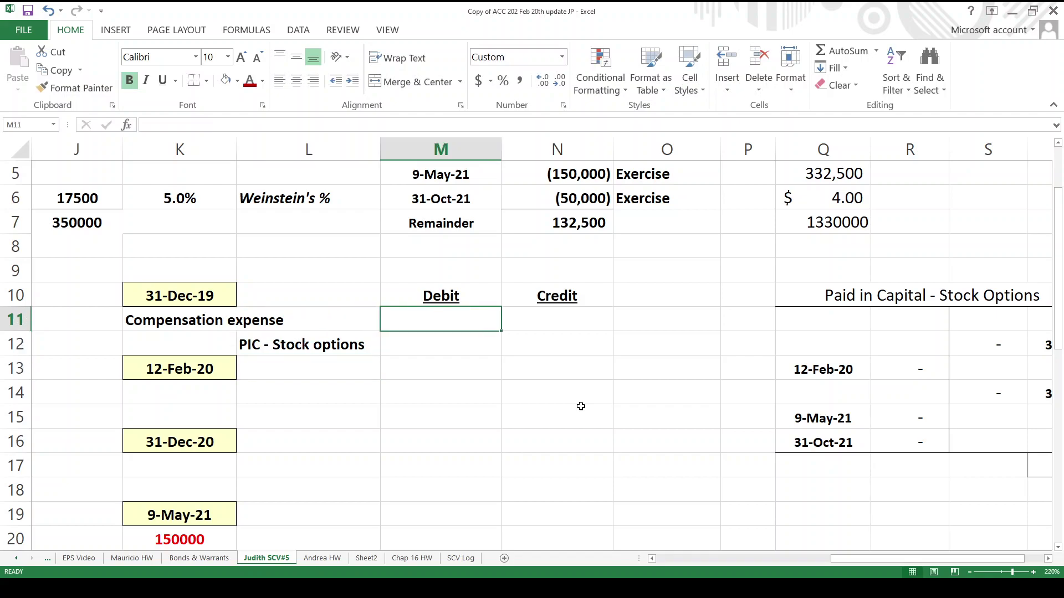
pyautogui.write('+1400')
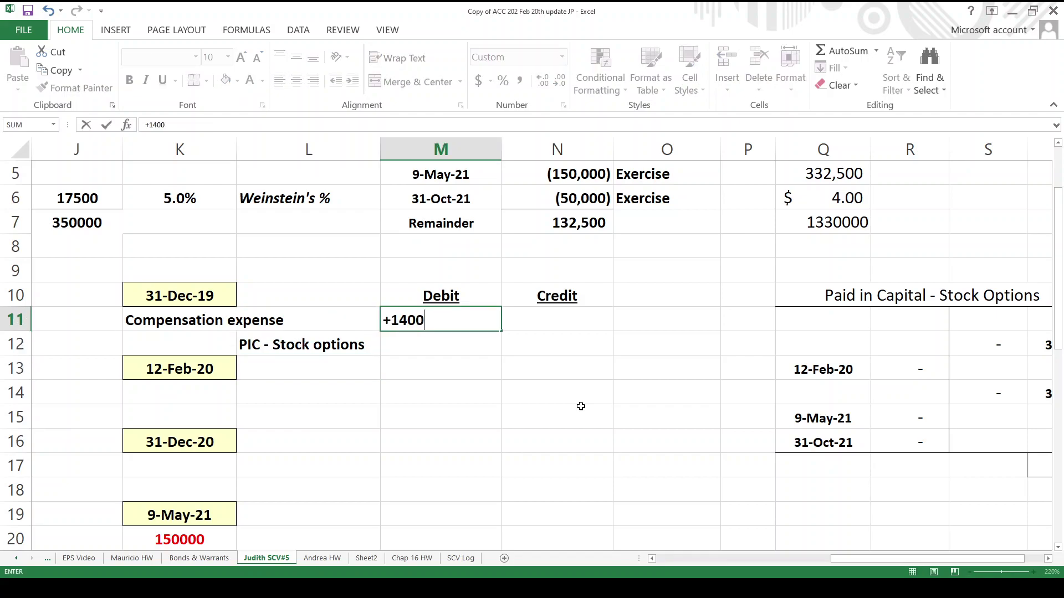
pyautogui.write('000/2')
pyautogui.press('Return')
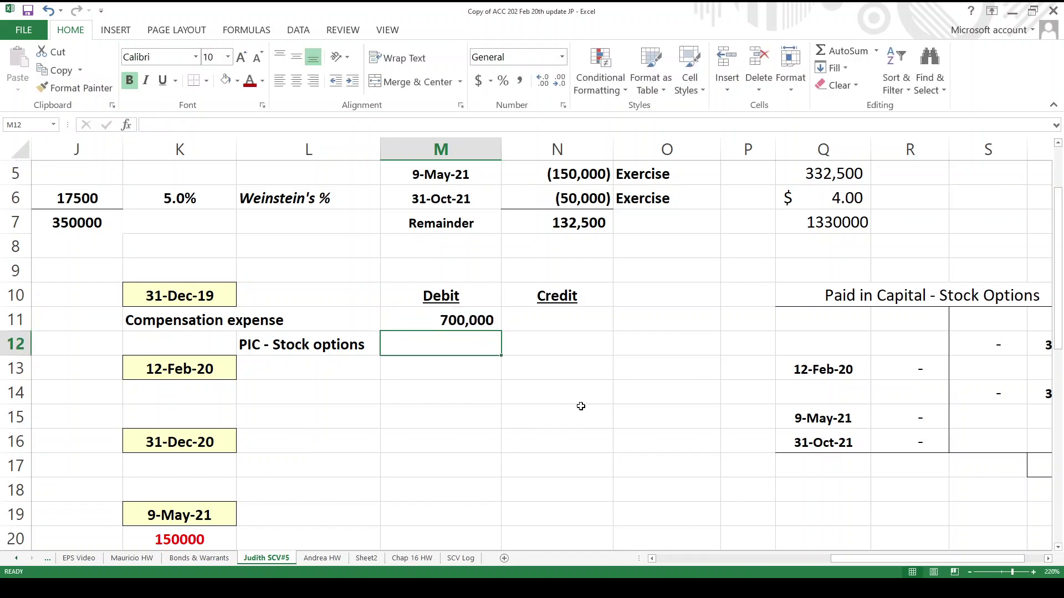
pyautogui.press('Right')
pyautogui.write('+M11')
pyautogui.press('Return')
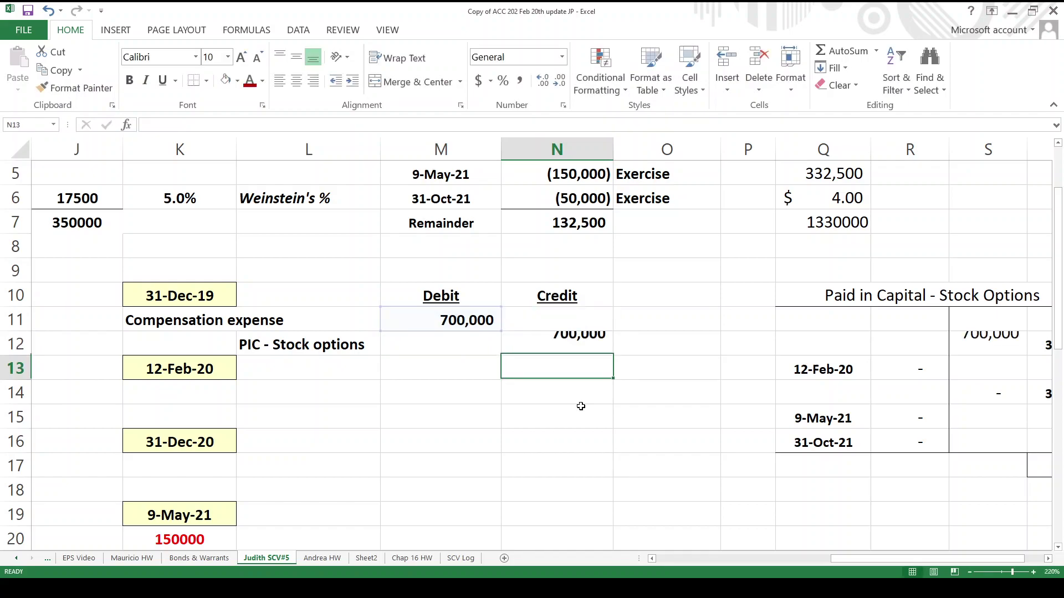
# Review the completed 31-Dec-19 entry's account labels and amounts
pyautogui.press('Left')
pyautogui.press('Up')
pyautogui.press('Up')
pyautogui.press('Left')
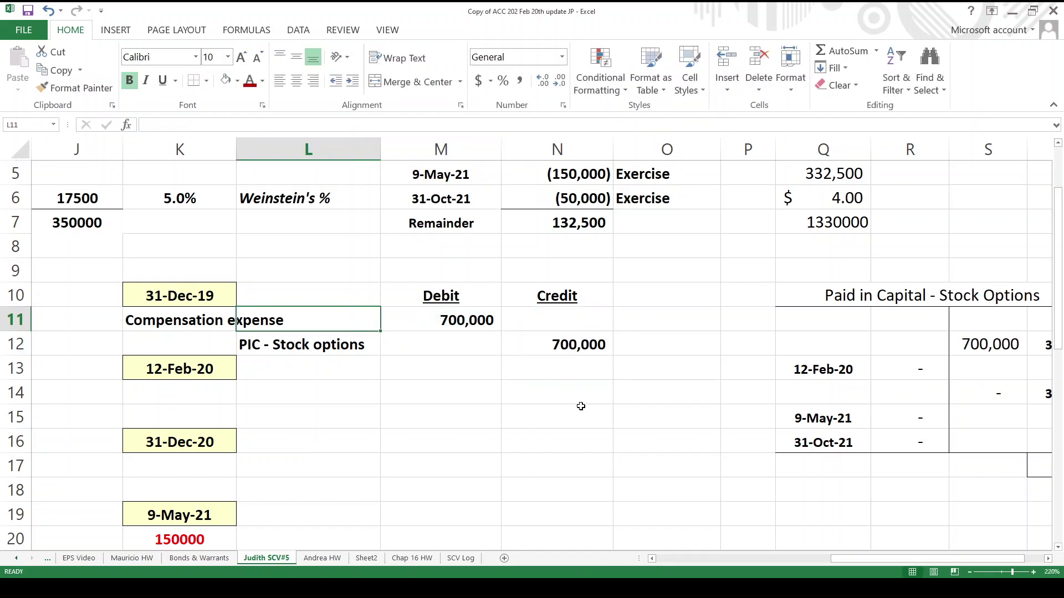
pyautogui.press('Down')
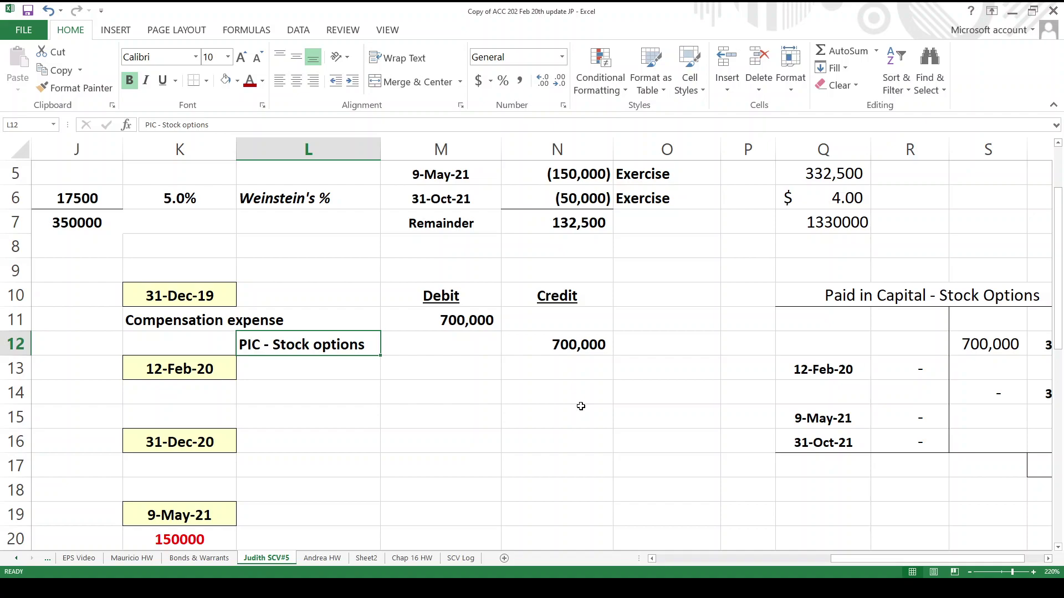
pyautogui.press('Up')
pyautogui.press('Left')
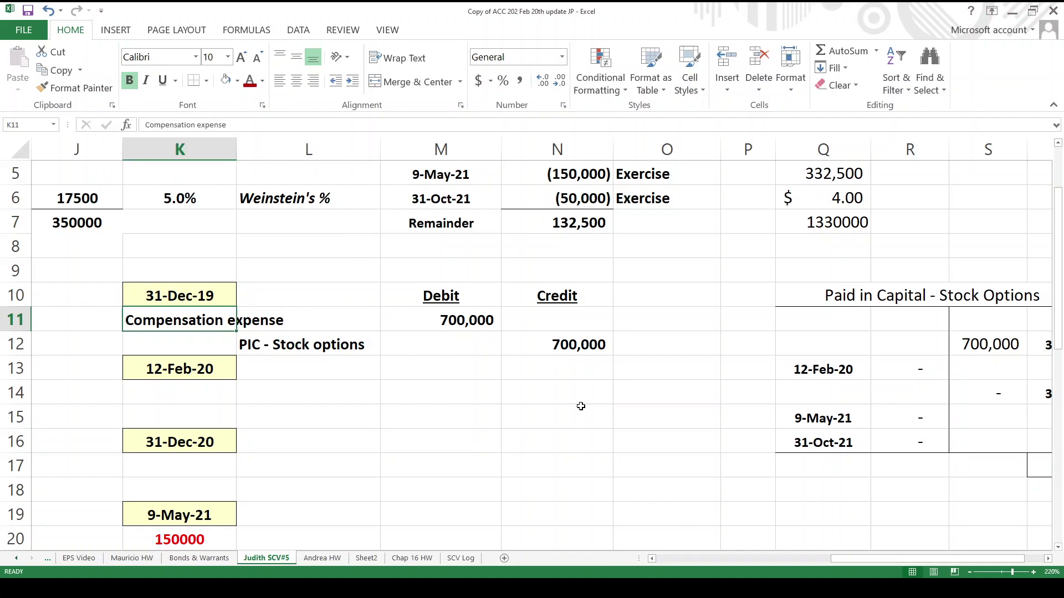
pyautogui.press('Right')
pyautogui.press('Down')
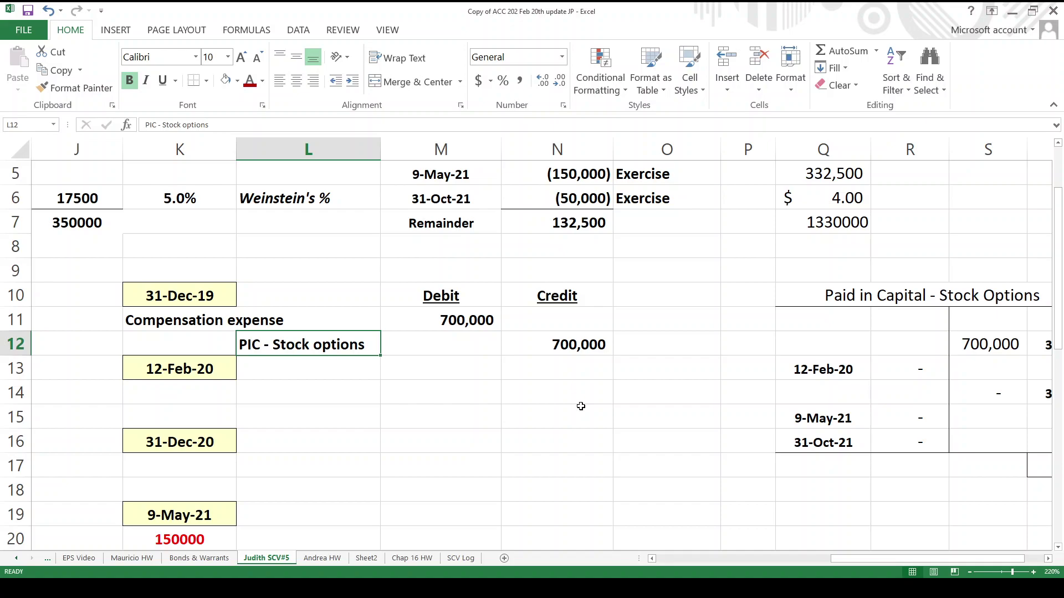
pyautogui.press('Down')
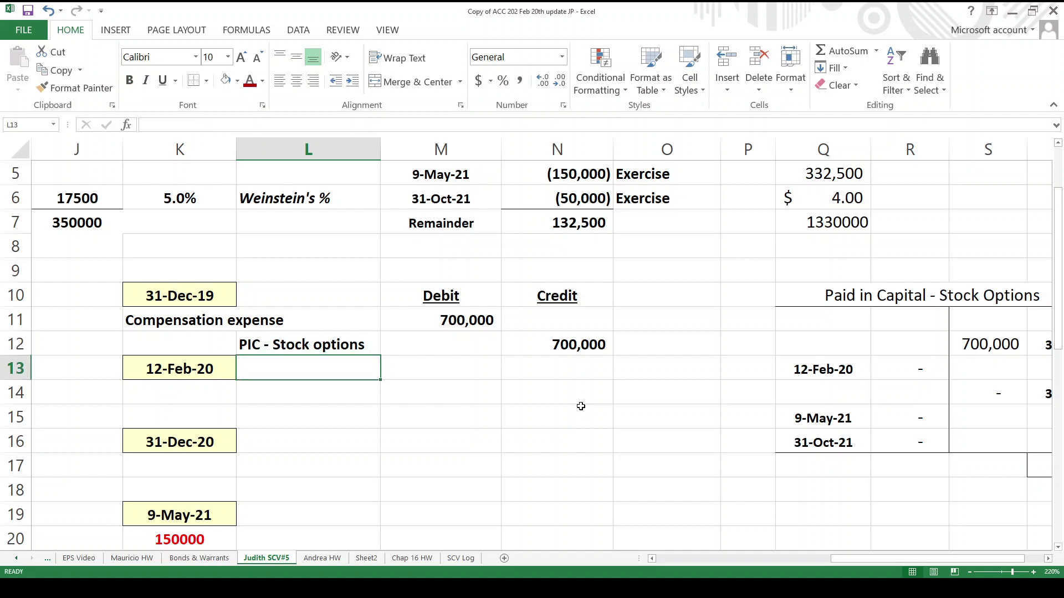
# Label the 12-Feb-20 entry: PIC - Stock options debit, Compensation expense credit in L15
pyautogui.press('Up')
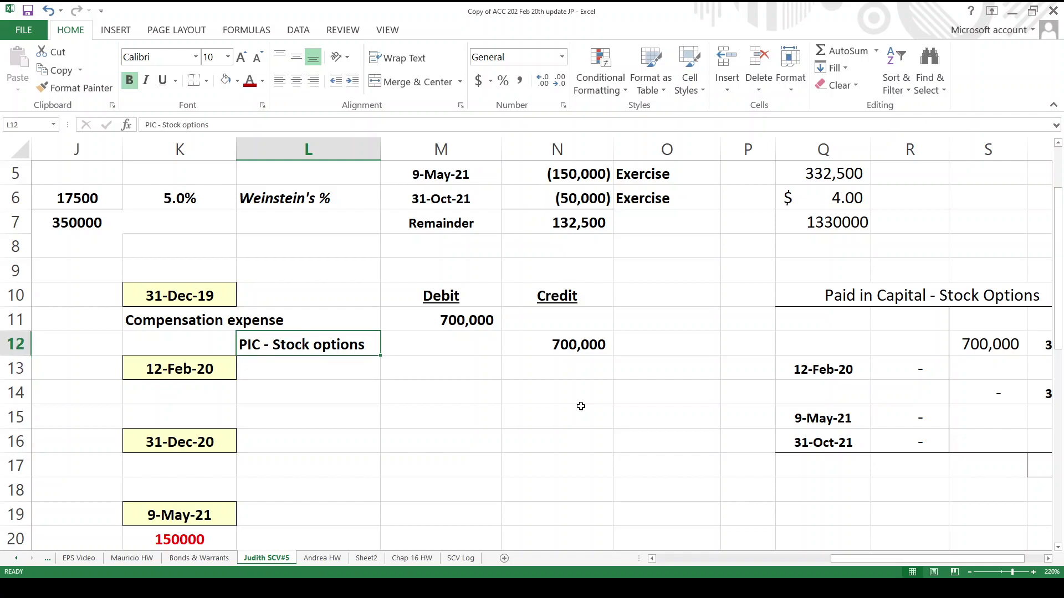
pyautogui.click(58, 70)
pyautogui.press('Left')
pyautogui.press('Down')
pyautogui.press('Down')
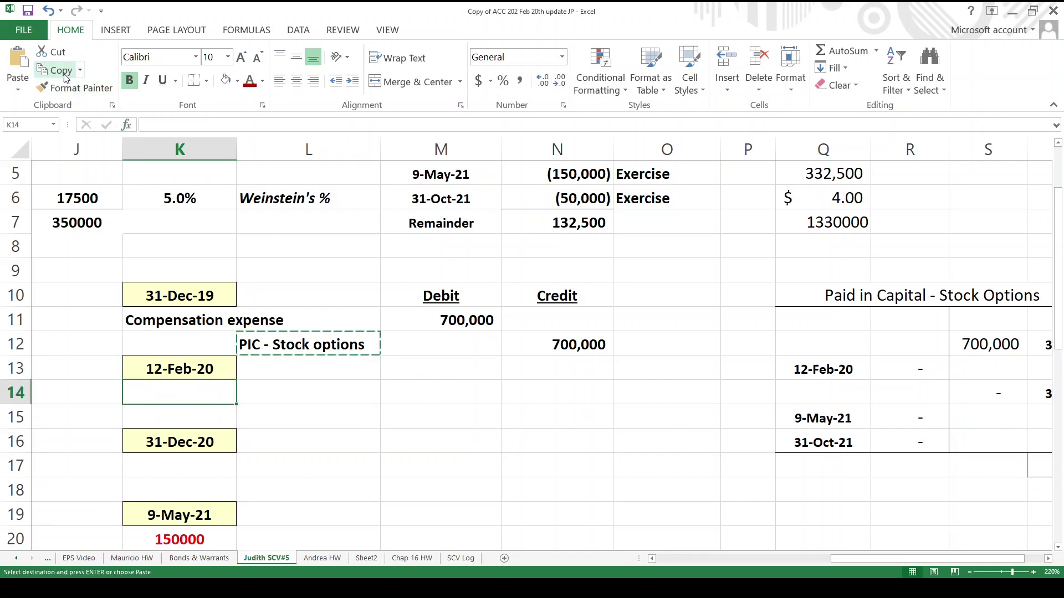
pyautogui.press('Return')
pyautogui.press('Up')
pyautogui.press('Up')
pyautogui.press('Up')
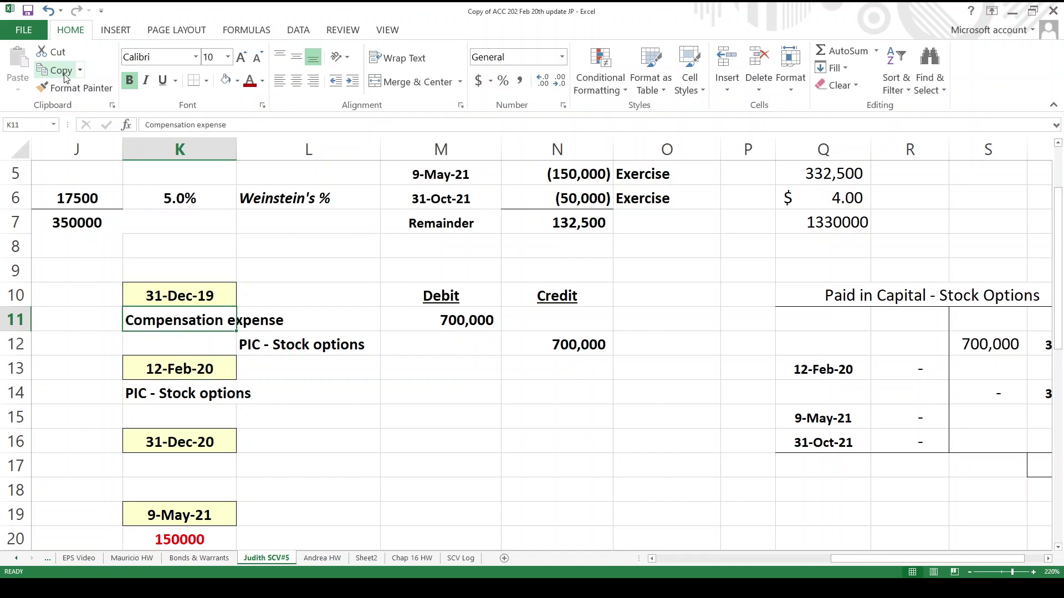
pyautogui.click(64, 75)
pyautogui.click(270, 420)
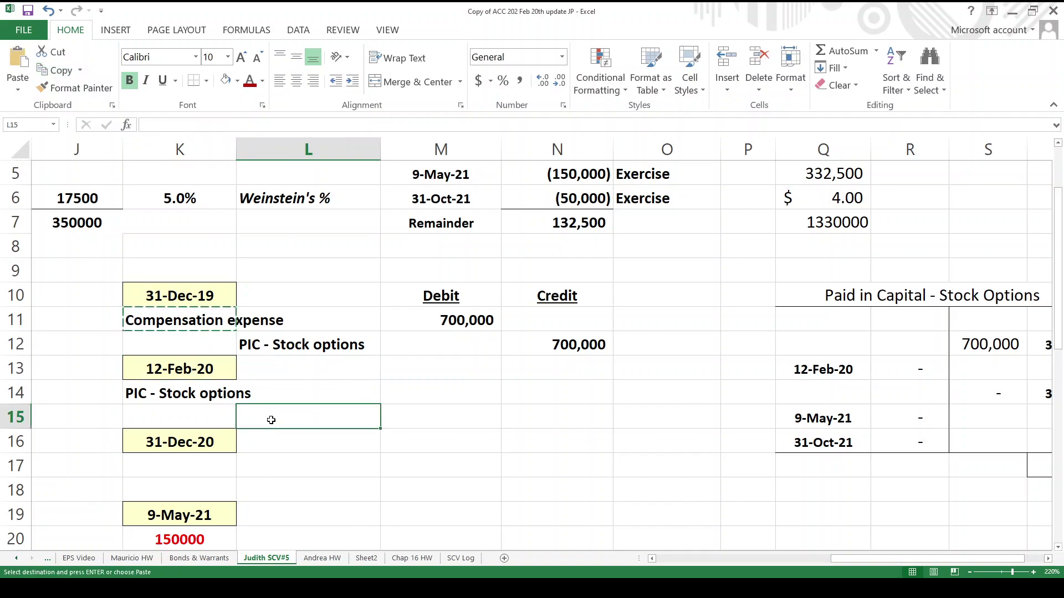
pyautogui.press('Return')
# Enter the forfeiture debit in M14 as =+M11*.05, giving 35,000
pyautogui.press('Up')
pyautogui.press('Right')
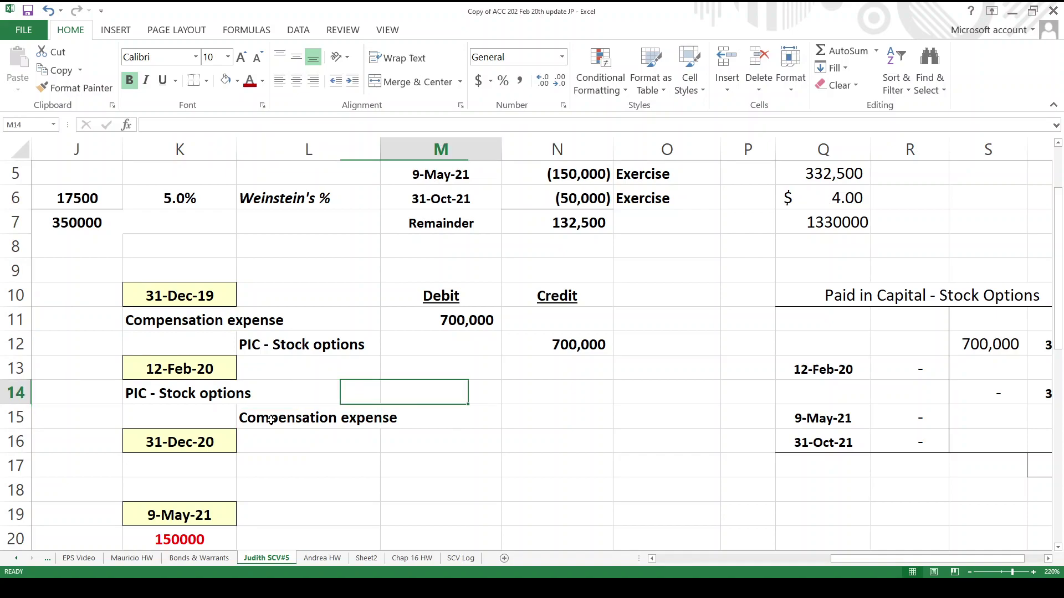
pyautogui.press('Left')
pyautogui.press('Left')
pyautogui.press('Up')
pyautogui.press('Up')
pyautogui.press('Up')
pyautogui.press('Up')
pyautogui.press('Up')
pyautogui.press('Up')
pyautogui.press('Up')
pyautogui.press('Up')
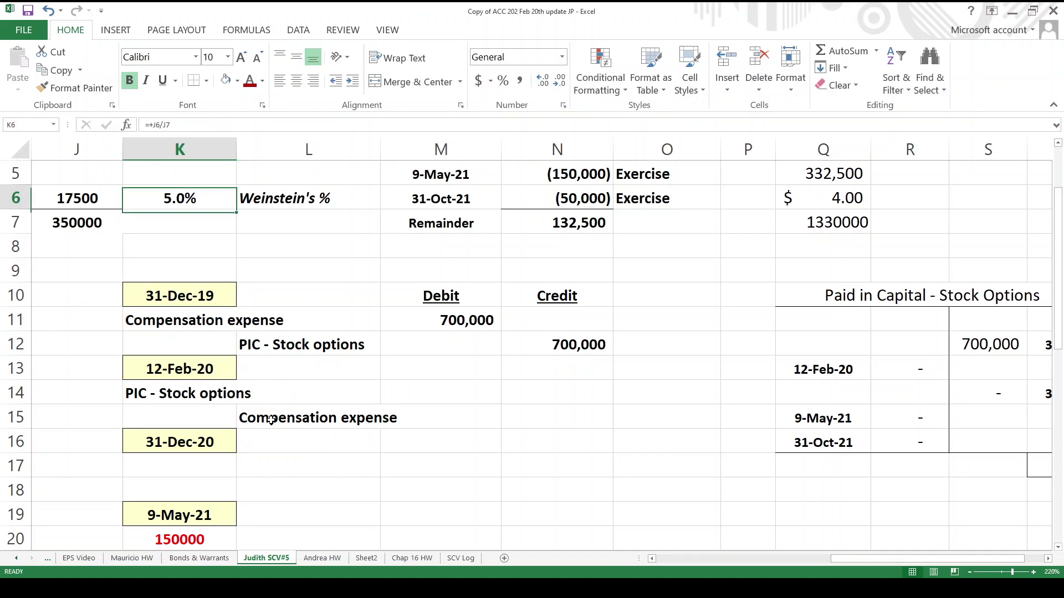
pyautogui.press('Down')
pyautogui.press('Down')
pyautogui.press('Down')
pyautogui.press('Down')
pyautogui.press('Down')
pyautogui.press('Down')
pyautogui.press('Down')
pyautogui.press('Down')
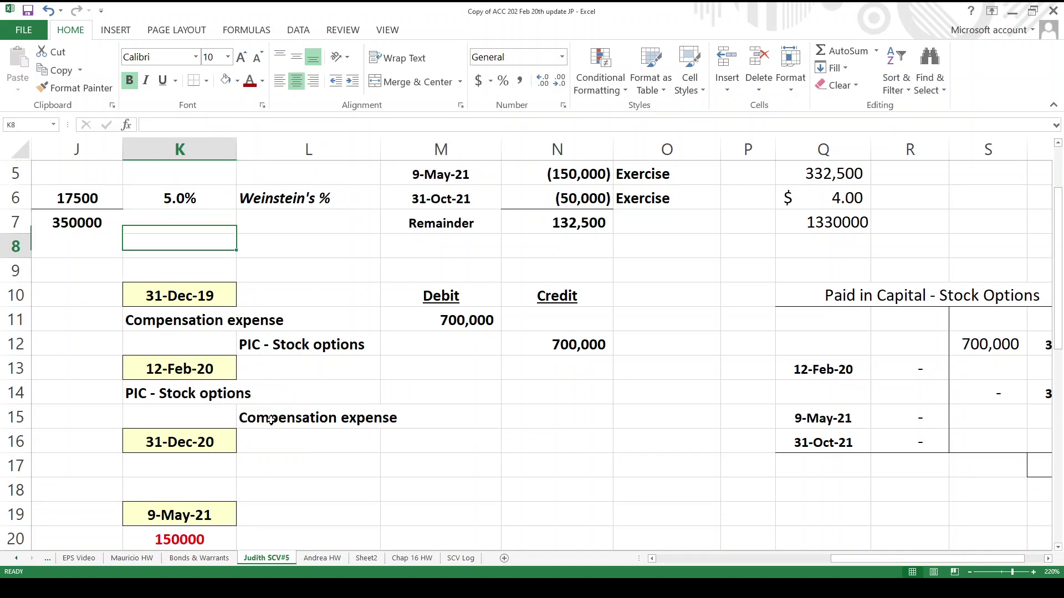
pyautogui.press('Right')
pyautogui.press('Right')
pyautogui.write('+')
pyautogui.press('Up')
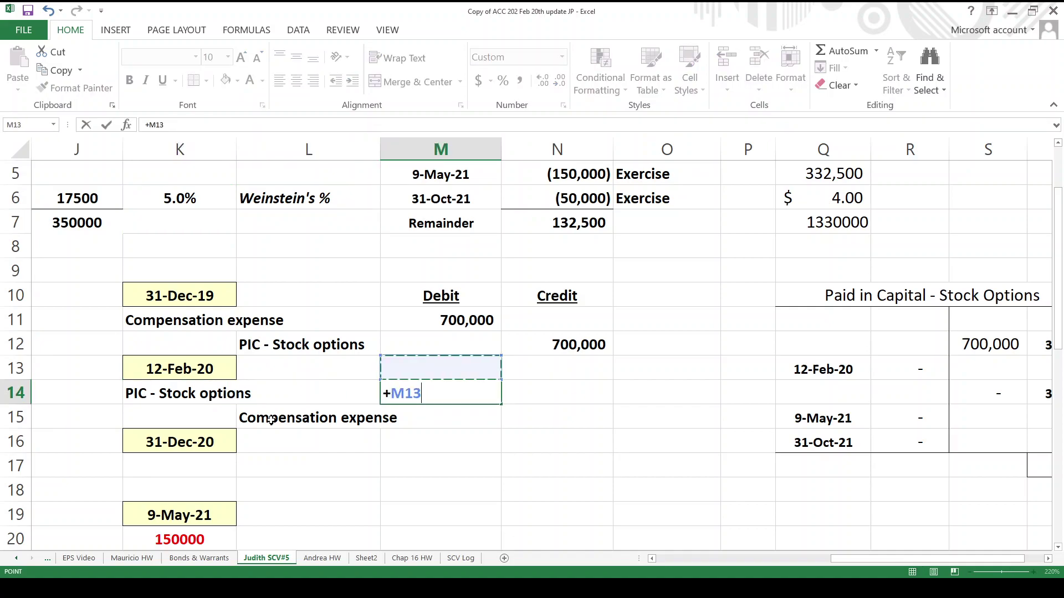
pyautogui.press('Up')
pyautogui.press('Up')
pyautogui.write('*.05')
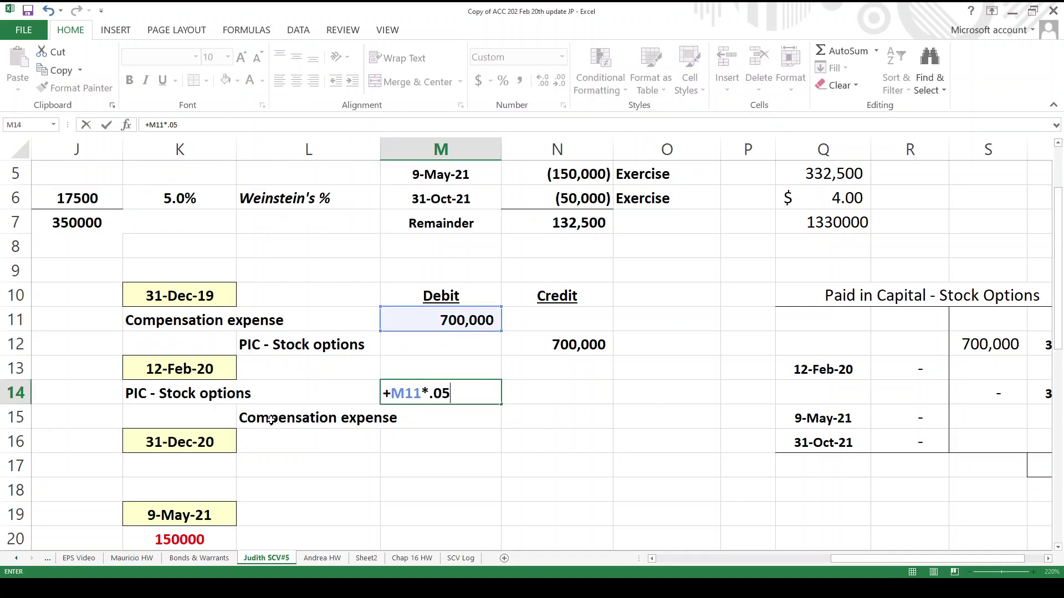
pyautogui.press('Return')
# Set the N15 credit to =+M14 so it matches the 35,000 debit
pyautogui.press('Right')
pyautogui.write('+')
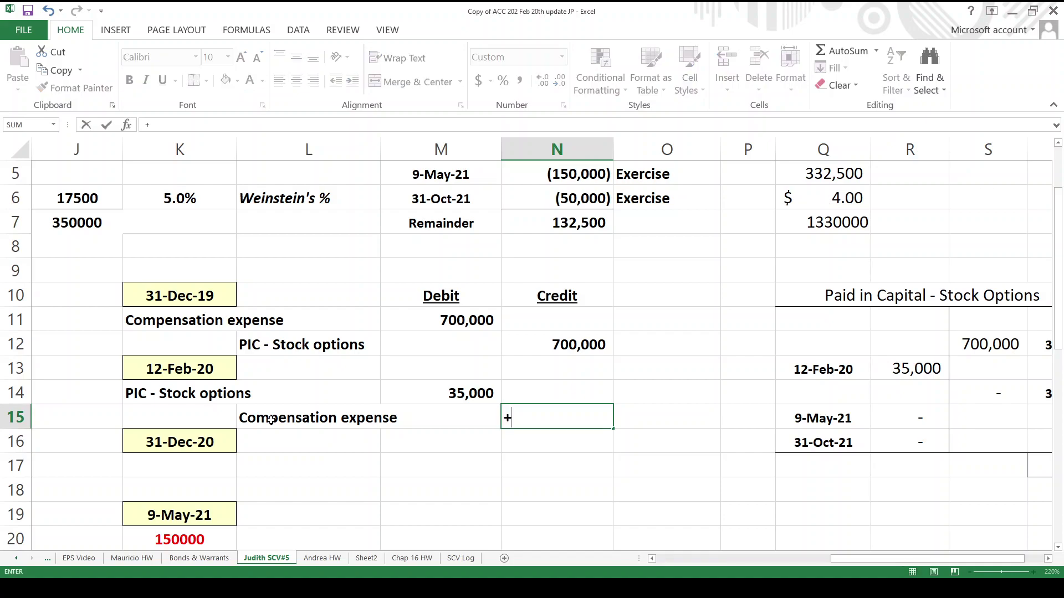
pyautogui.press('Up')
pyautogui.press('Left')
pyautogui.press('Return')
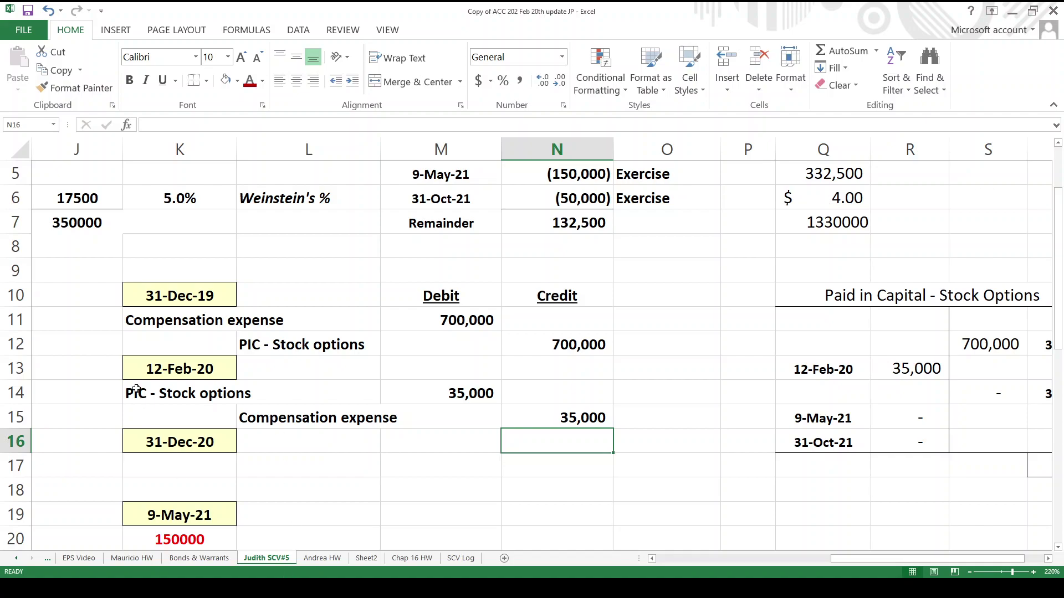
# Copy the 31-Dec-19 entry K11:N12 into K17:N18 under 31-Dec-20
pyautogui.moveTo(147, 320); pyautogui.dragTo(538, 353)
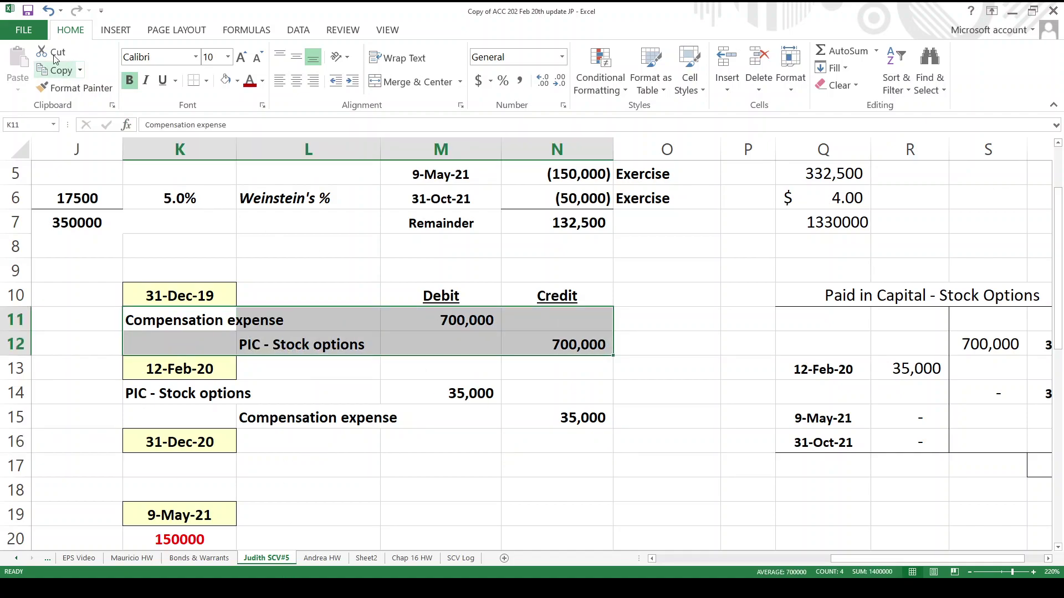
pyautogui.click(41, 72)
pyautogui.press('Down')
pyautogui.press('Down')
pyautogui.press('Down')
pyautogui.press('Down')
pyautogui.press('Down')
pyautogui.press('Down')
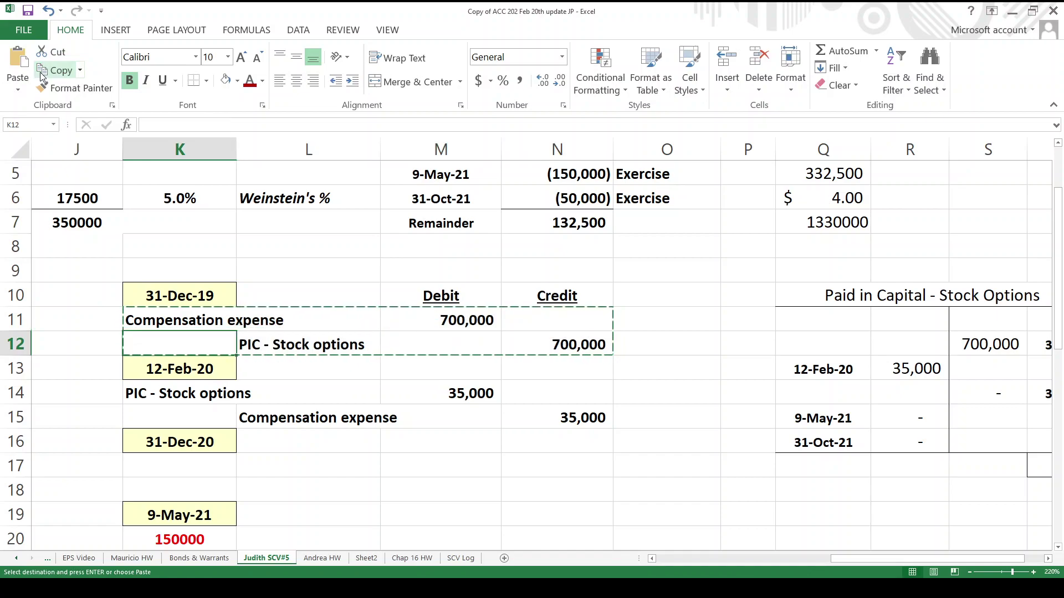
pyautogui.hotkey('ctrl', 'v')
pyautogui.press('Escape')
# Replace the M17 debit with =+M11-M14, giving 665,000
pyautogui.press('Right')
pyautogui.press('Right')
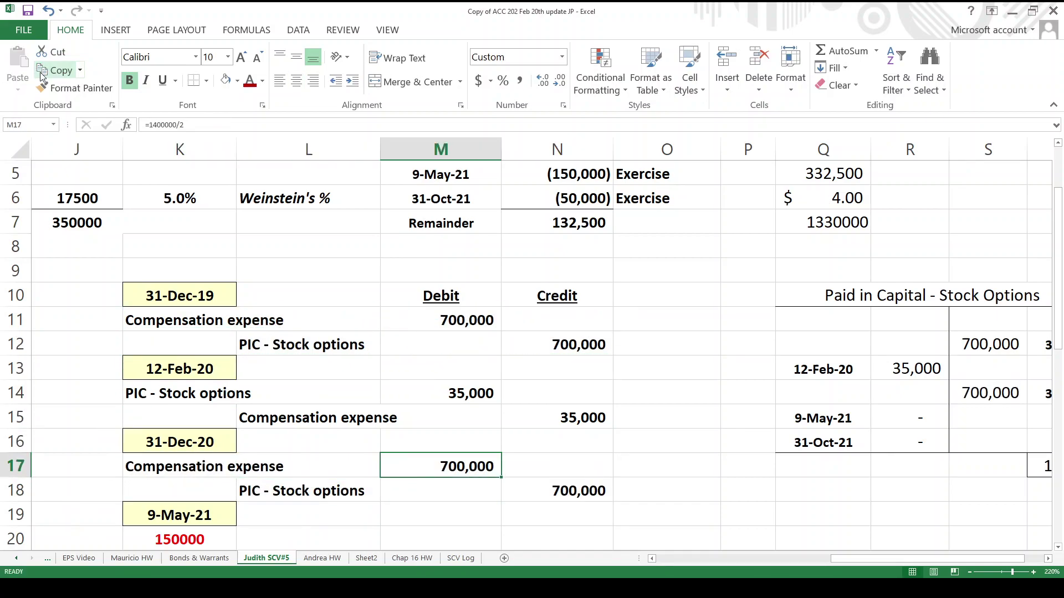
pyautogui.write('+')
pyautogui.press('Up')
pyautogui.press('Up')
pyautogui.press('Up')
pyautogui.press('Up')
pyautogui.press('Up')
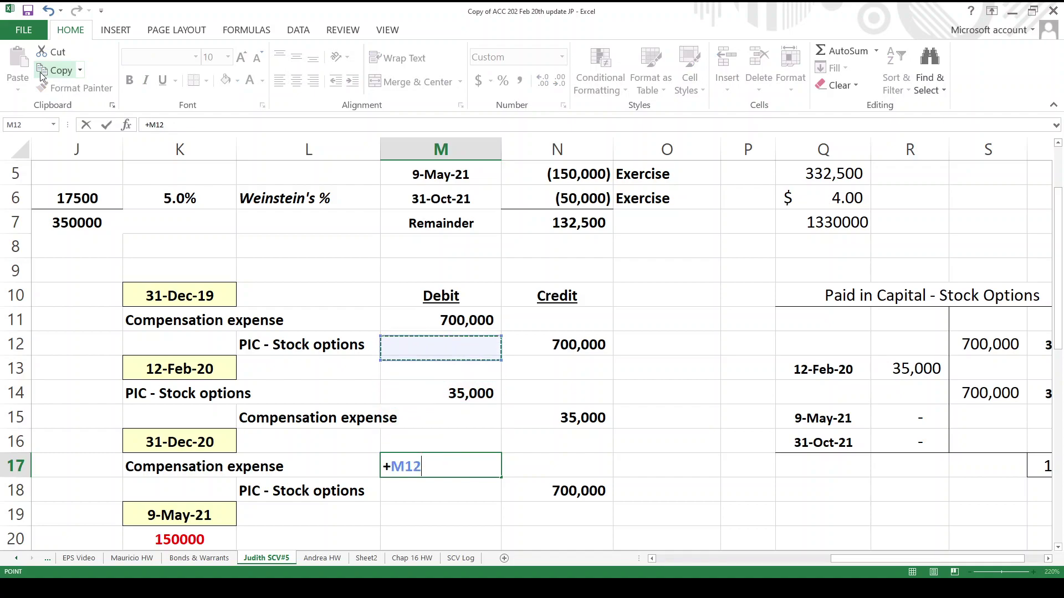
pyautogui.press('Up')
pyautogui.write('-')
pyautogui.press('Up')
pyautogui.press('Up')
pyautogui.press('Up')
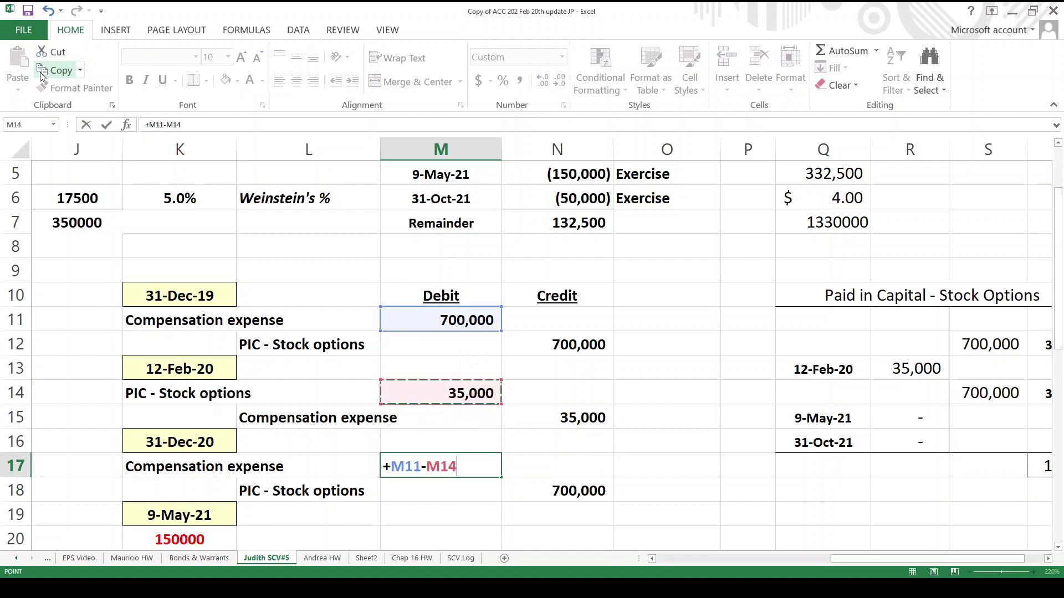
pyautogui.press('Return')
pyautogui.press('Up')
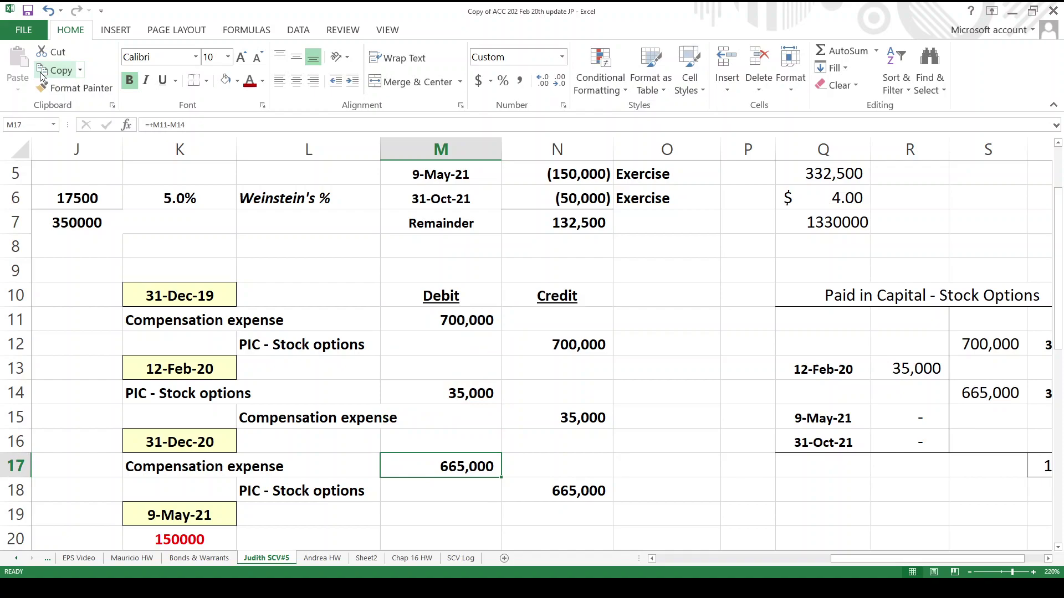
# Check the option count summary formulas in Q3 through Q7
pyautogui.press('Right')
pyautogui.press('Right')
pyautogui.press('Right')
pyautogui.press('Right')
pyautogui.press('Right')
pyautogui.press('Right')
pyautogui.press('Right')
pyautogui.press('Right')
pyautogui.press('Right')
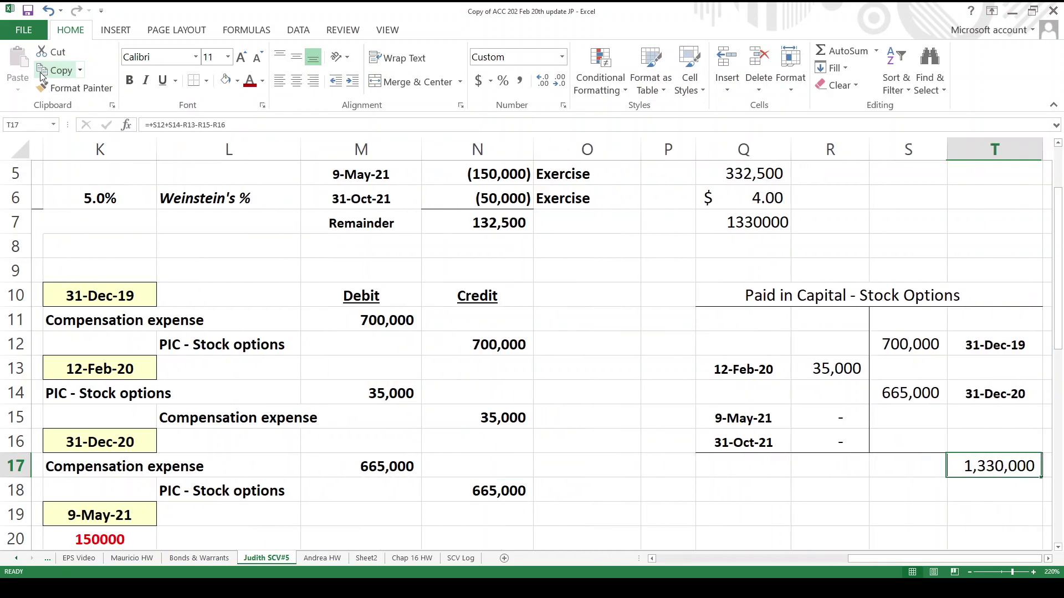
pyautogui.press('Left')
pyautogui.press('Left')
pyautogui.press('Left')
pyautogui.press('Left')
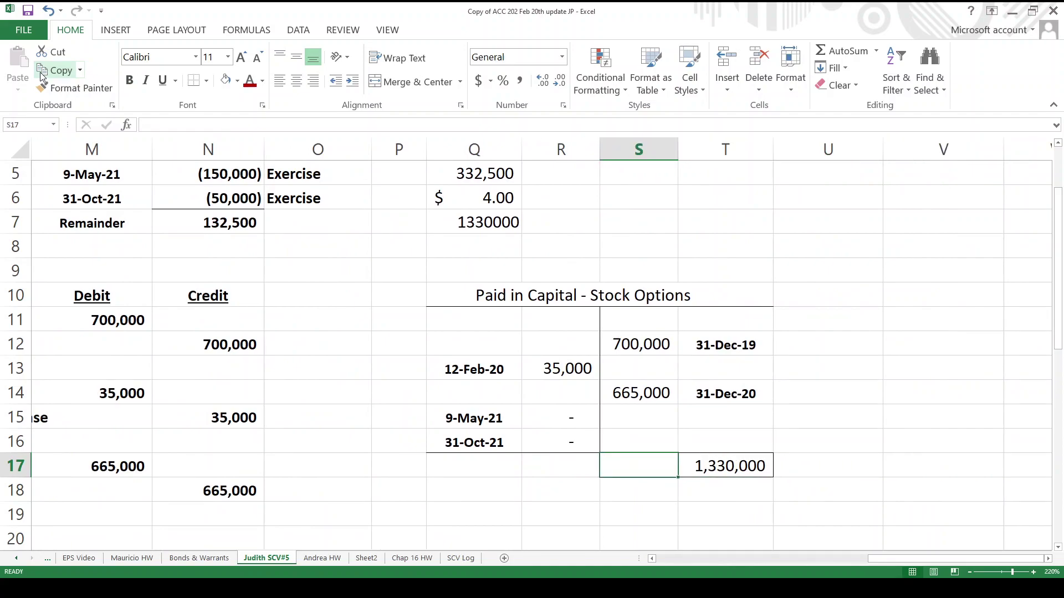
pyautogui.press('Up')
pyautogui.press('Up')
pyautogui.press('Up')
pyautogui.press('Up')
pyautogui.press('Up')
pyautogui.press('Up')
pyautogui.press('Up')
pyautogui.press('Up')
pyautogui.press('Up')
pyautogui.press('Up')
pyautogui.press('Up')
pyautogui.press('Up')
pyautogui.press('Up')
pyautogui.press('Up')
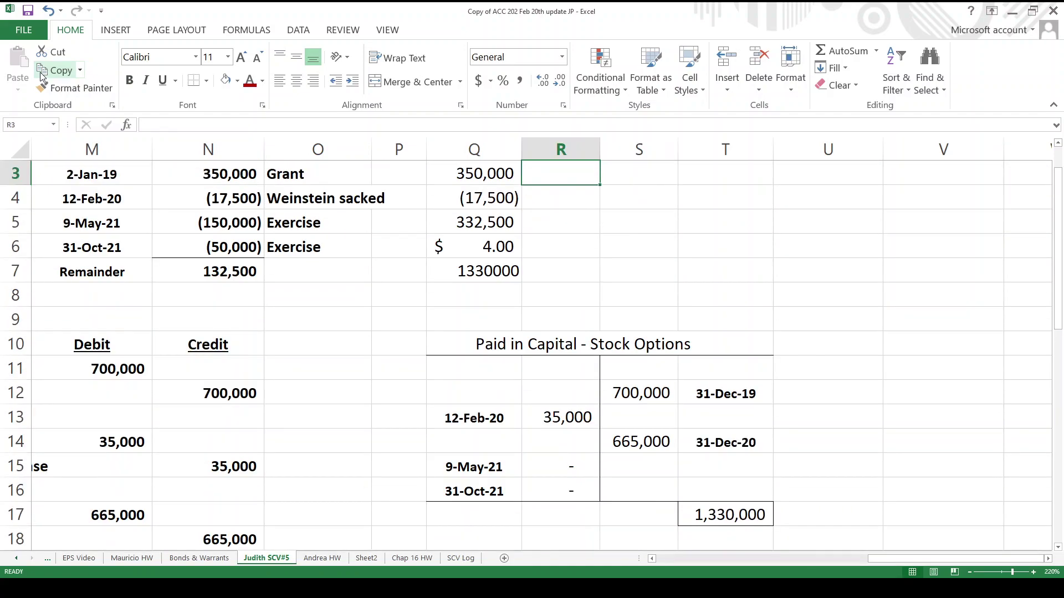
pyautogui.press('Left')
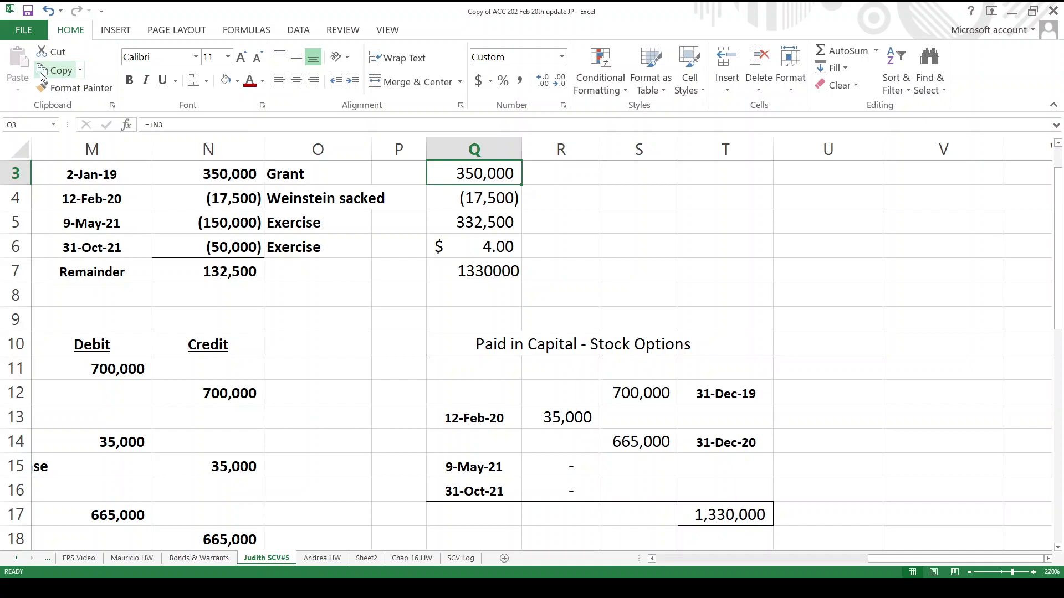
pyautogui.press('Down')
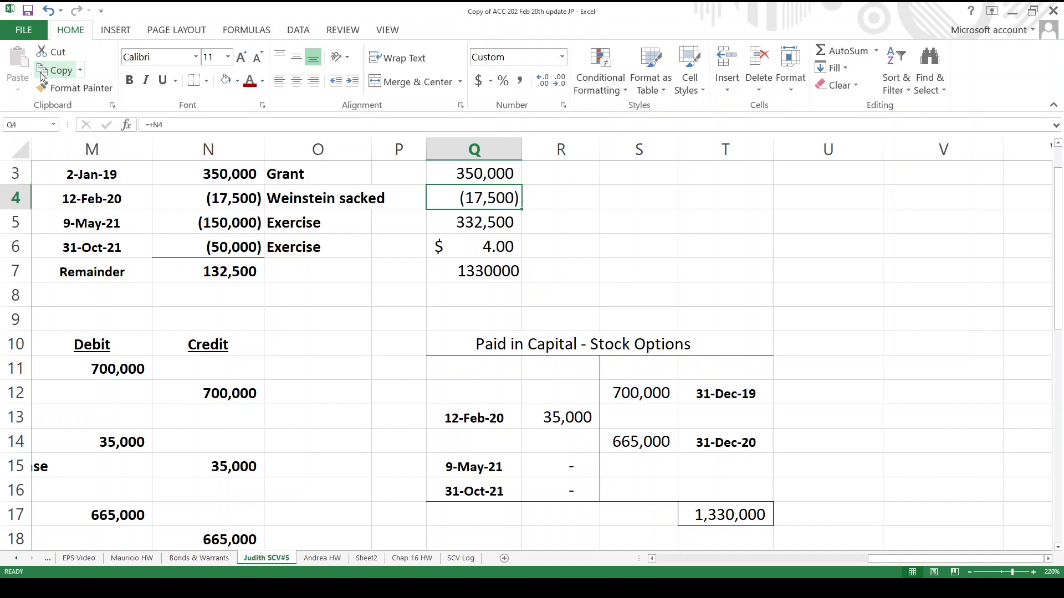
pyautogui.press('Down')
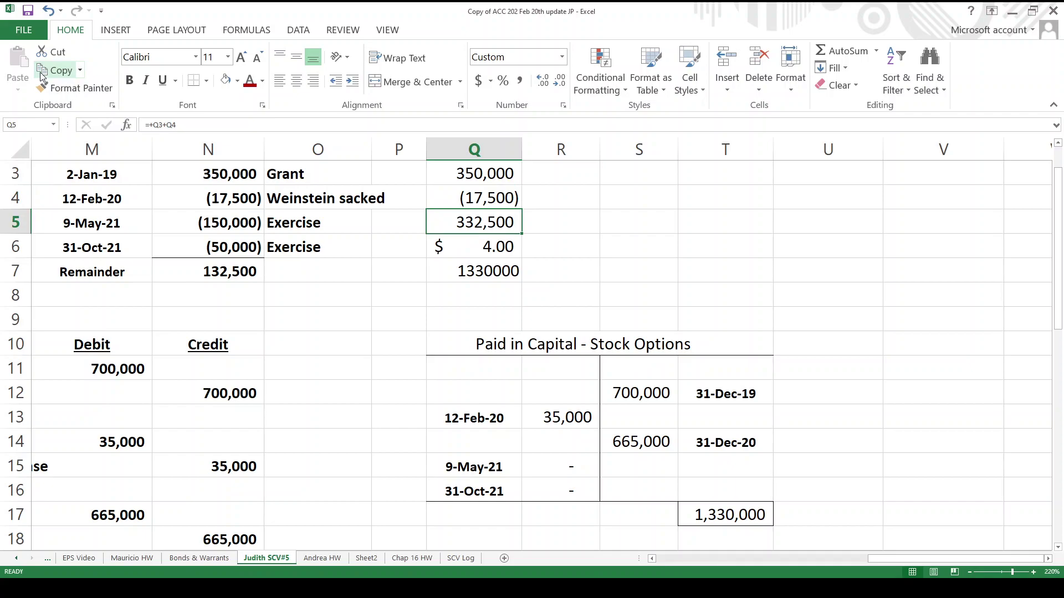
pyautogui.press('Down')
pyautogui.press('Down')
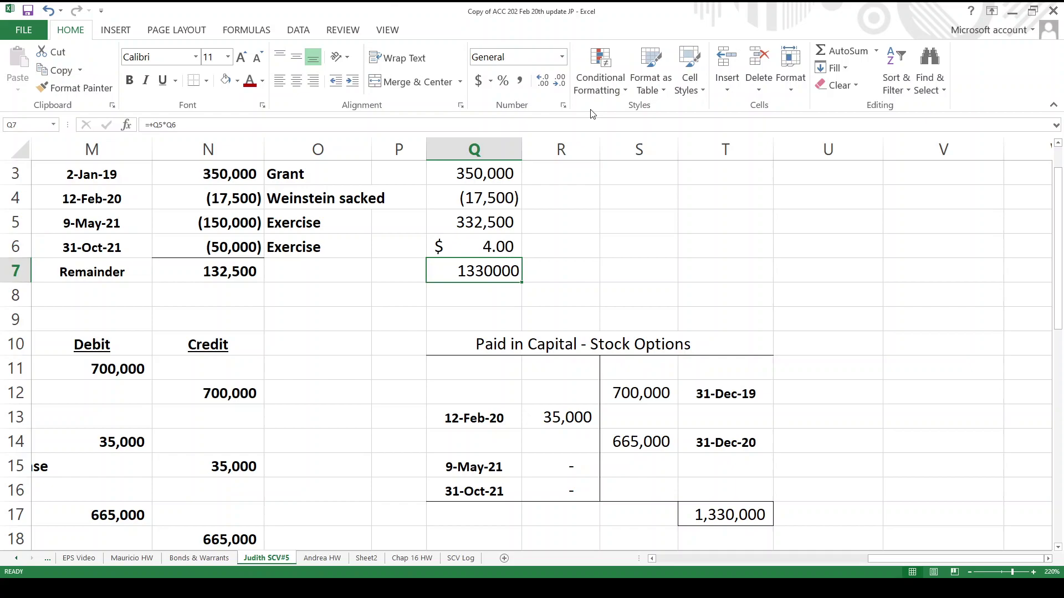
# Format Q7 as accounting with no decimals and widen column Q to show $ 1,330,000
pyautogui.click(478, 80)
pyautogui.click(560, 84)
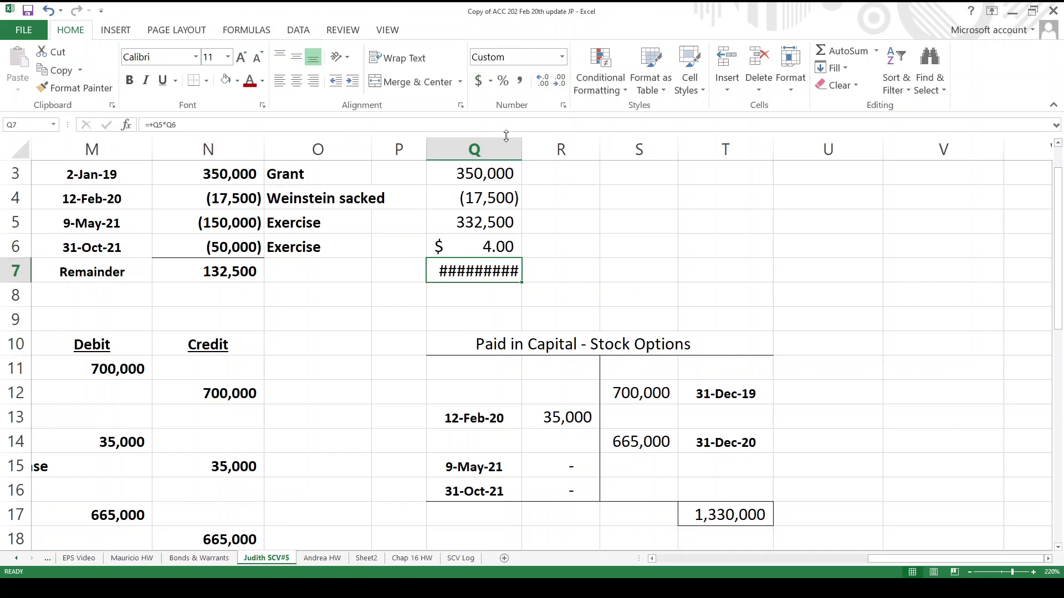
pyautogui.moveTo(521, 146); pyautogui.dragTo(531, 146)
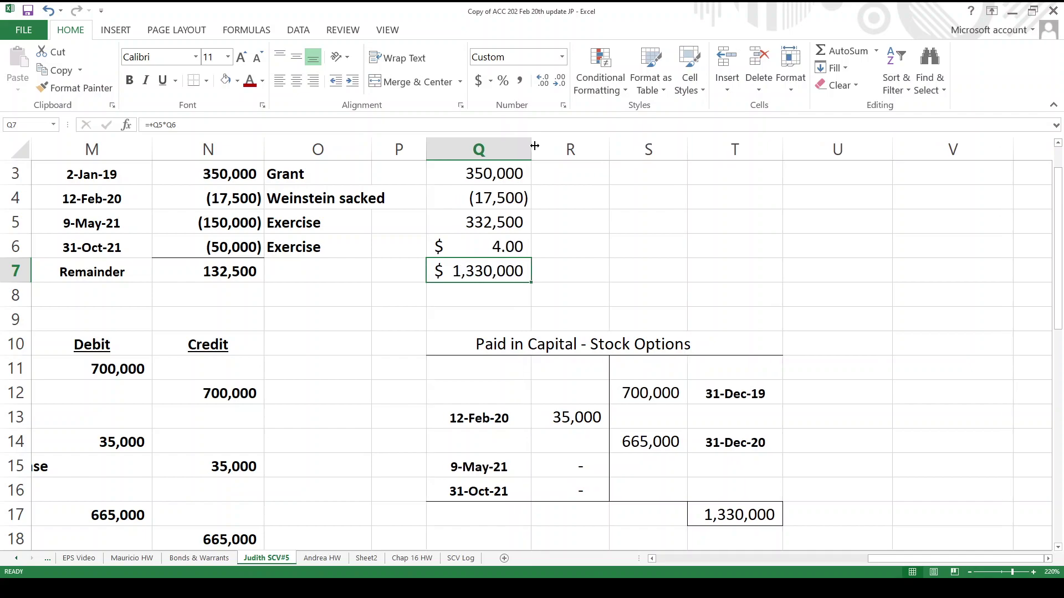
pyautogui.click(707, 515)
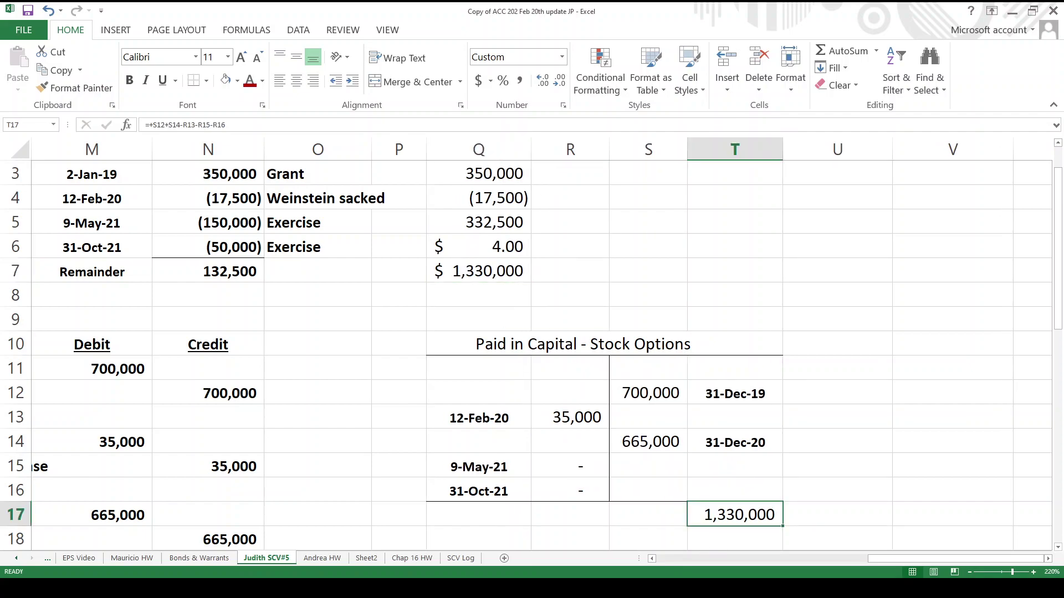
# Label K21 'Cash ($20 per share)' and debit 3,000,000 in M21 with =+K20*20
pyautogui.press('Left')
pyautogui.press('Left')
pyautogui.press('Left')
pyautogui.press('Left')
pyautogui.press('Left')
pyautogui.press('Left')
pyautogui.press('Left')
pyautogui.press('Left')
pyautogui.press('Left')
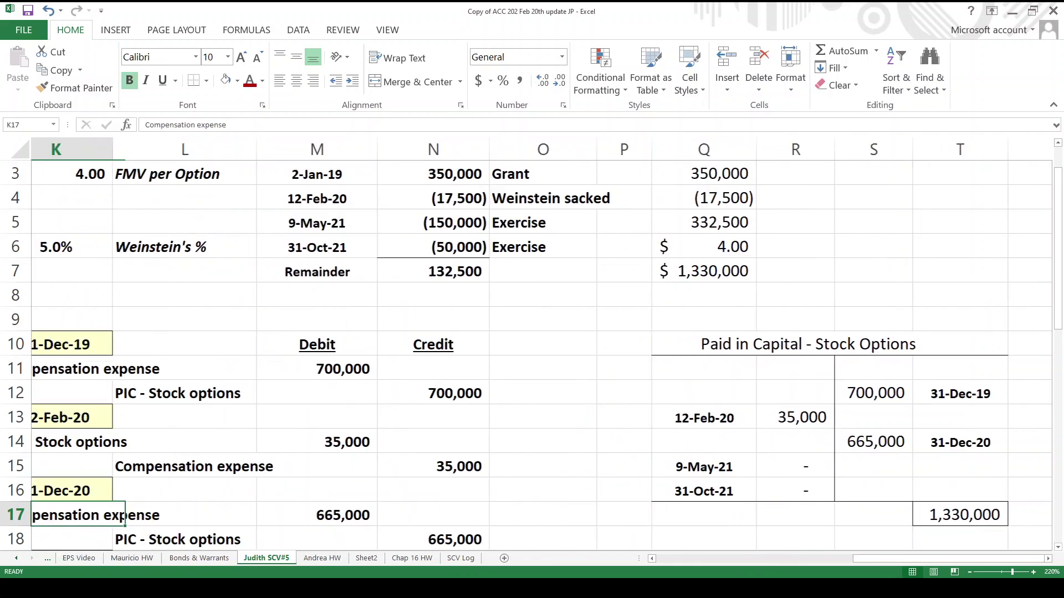
pyautogui.press('Left')
pyautogui.press('Down')
pyautogui.press('Down')
pyautogui.press('Down')
pyautogui.press('Down')
pyautogui.press('Down')
pyautogui.press('Down')
pyautogui.press('Down')
pyautogui.press('Down')
pyautogui.press('Down')
pyautogui.press('Down')
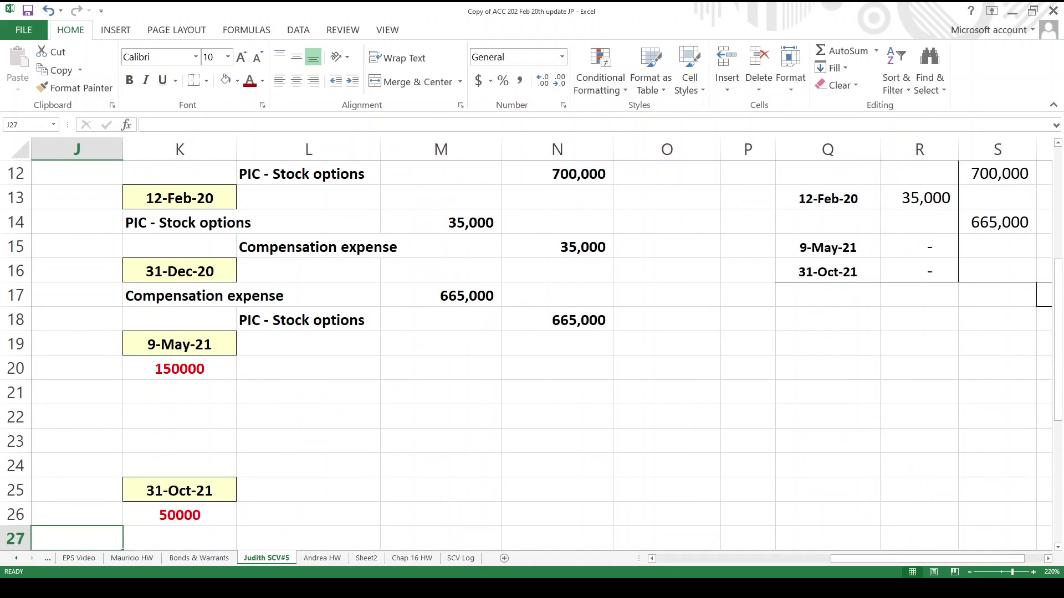
pyautogui.press('Right')
pyautogui.press('Up')
pyautogui.press('Up')
pyautogui.press('Up')
pyautogui.press('Up')
pyautogui.press('Up')
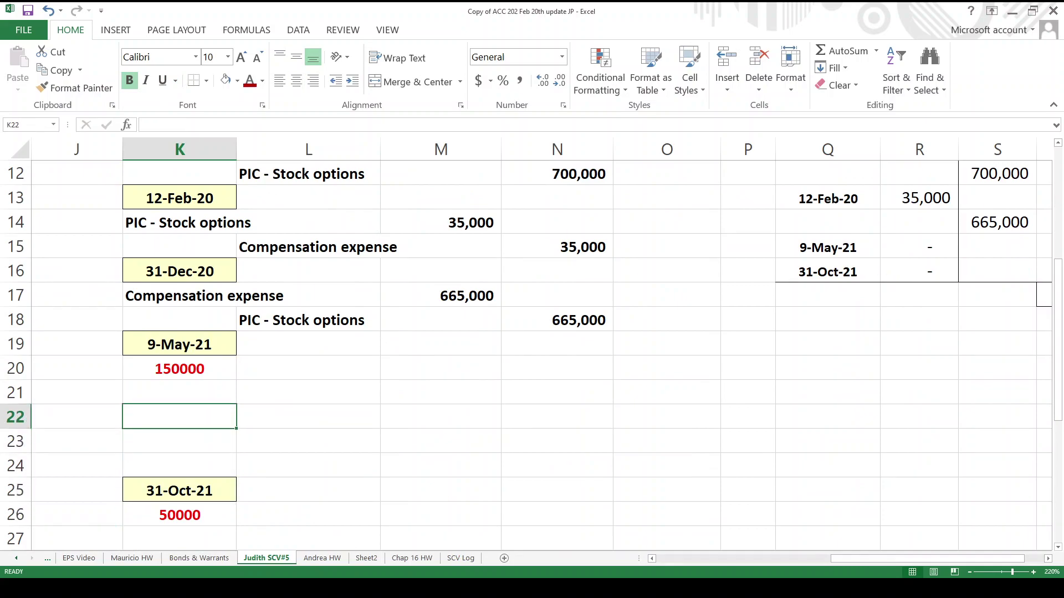
pyautogui.press('Up')
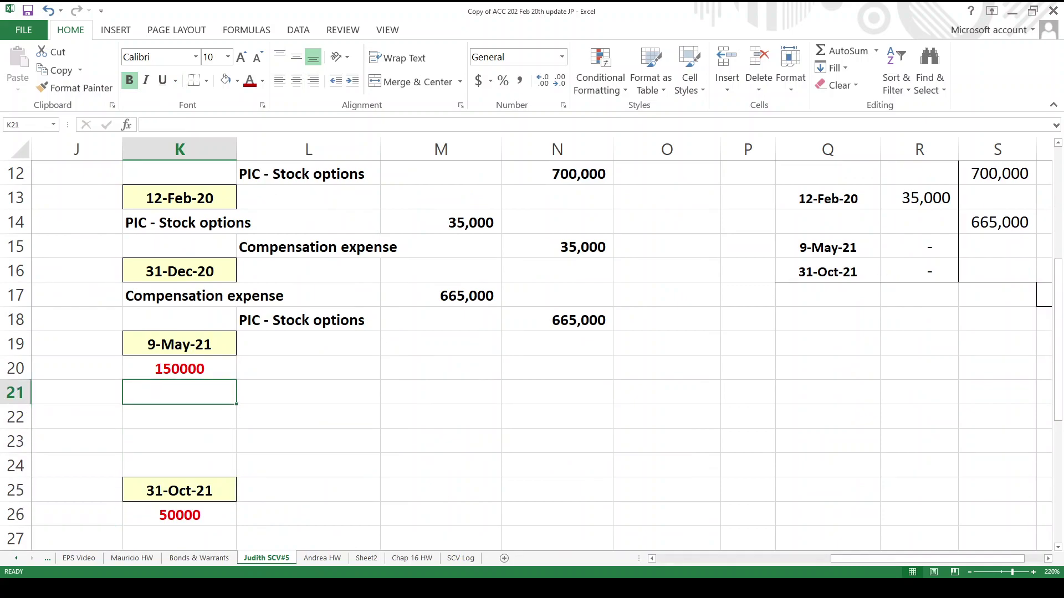
pyautogui.press('F2')
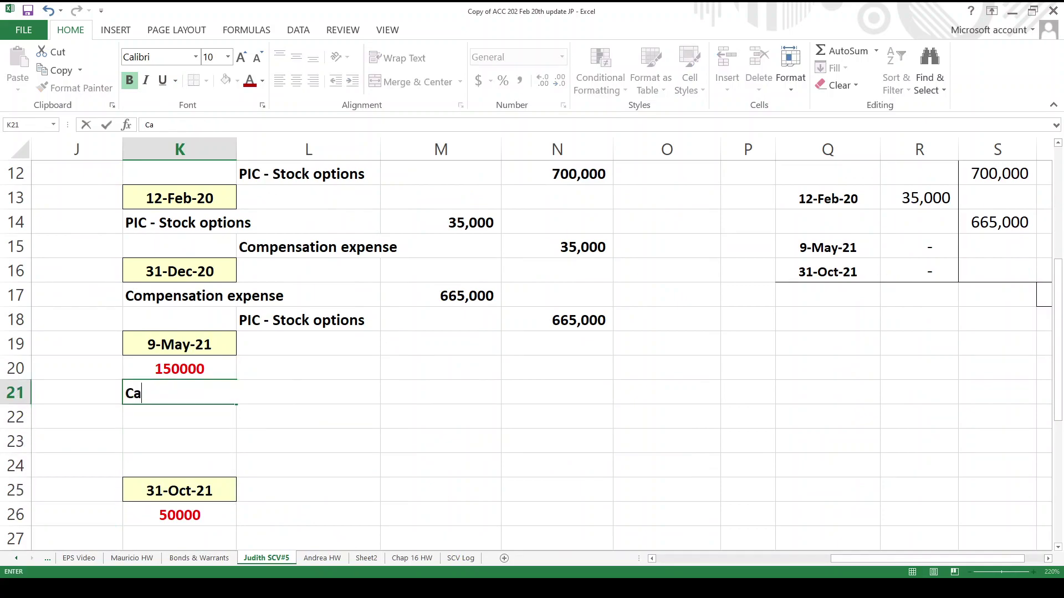
pyautogui.write('sh  ($20 per s')
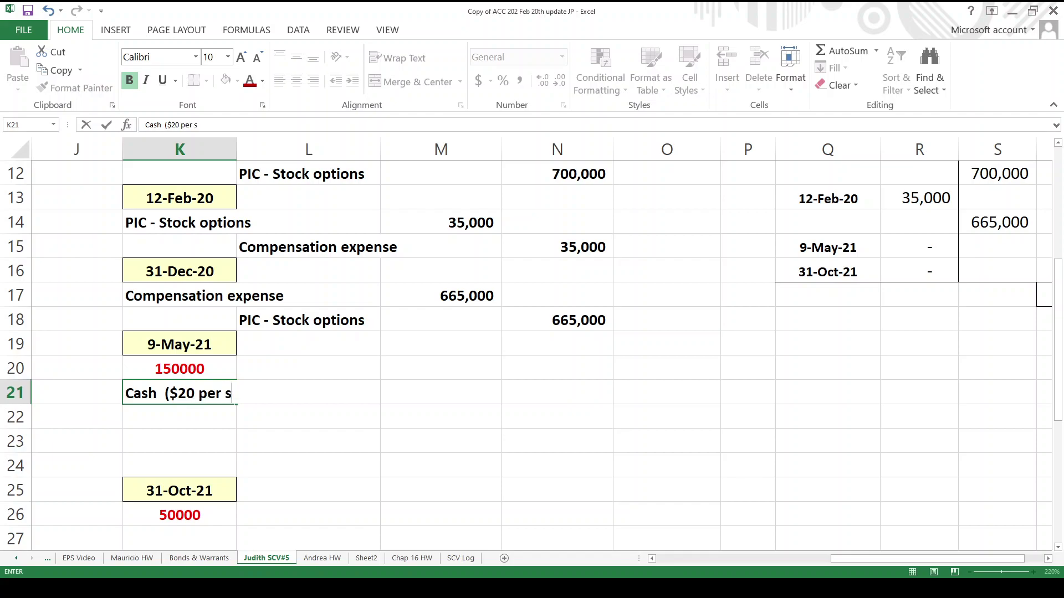
pyautogui.write('ahe')
pyautogui.press('BackSpace')
pyautogui.press('BackSpace')
pyautogui.write('hare)')
pyautogui.press('Right')
pyautogui.press('Right')
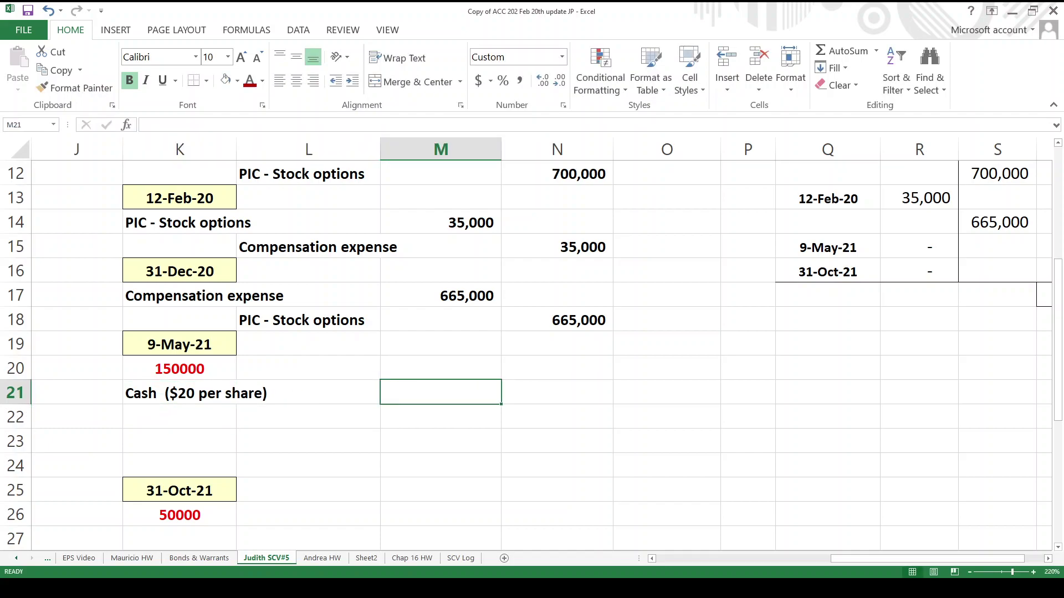
pyautogui.write('+')
pyautogui.press('Up')
pyautogui.press('Left')
pyautogui.press('Left')
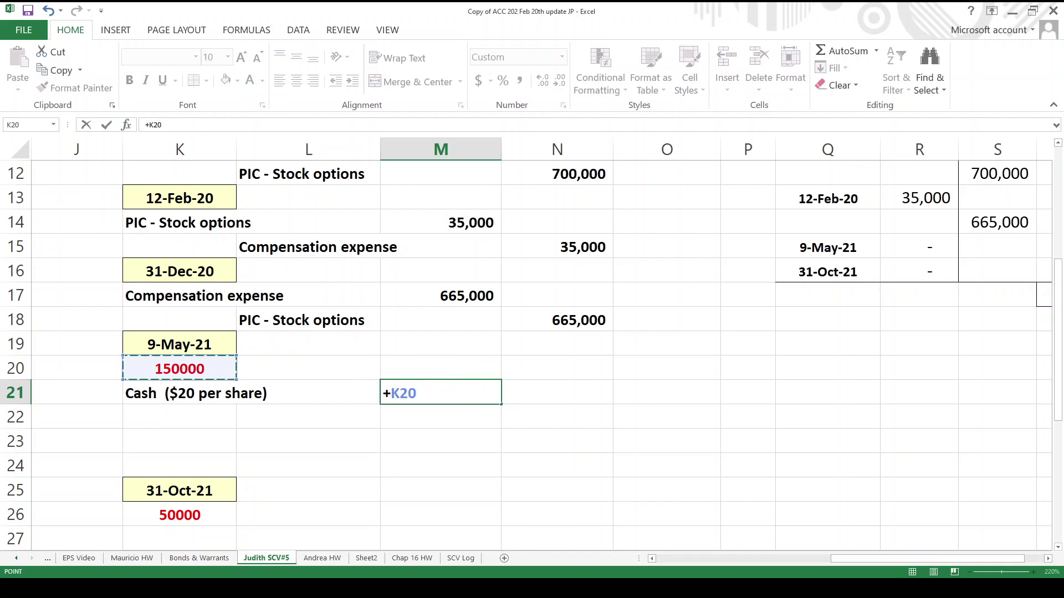
pyautogui.write('*20')
pyautogui.press('Return')
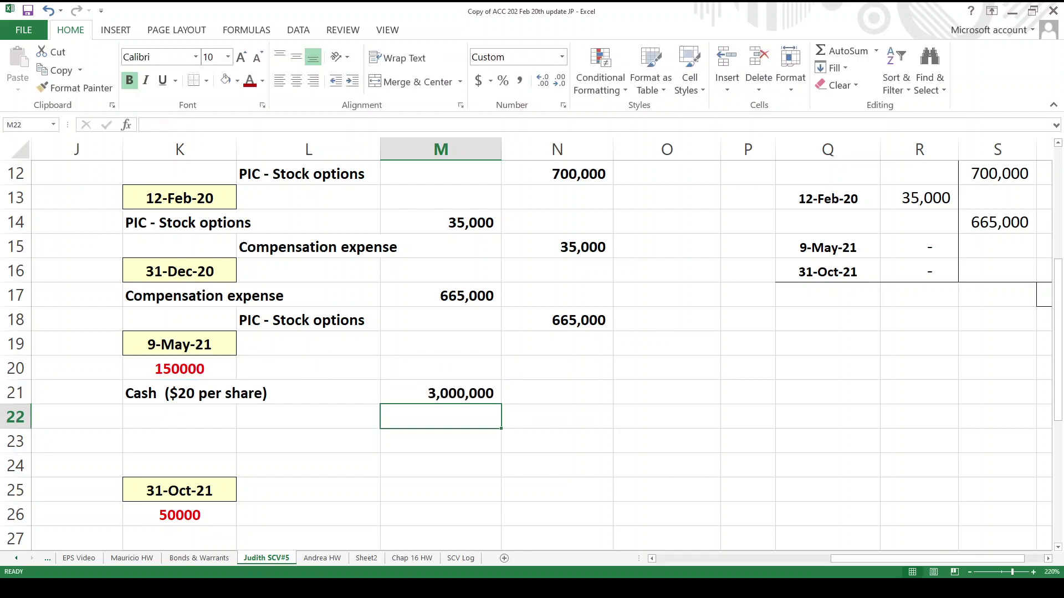
# Add a PIC - Stock options line in K22 debiting 600,000 with =+K20*4
pyautogui.press('Up')
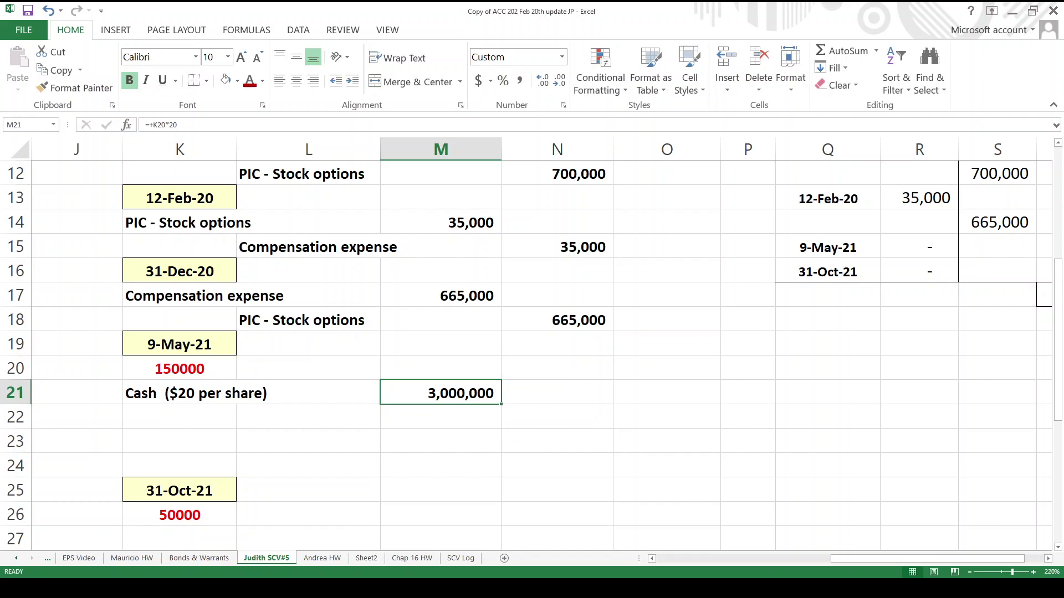
pyautogui.press('Down')
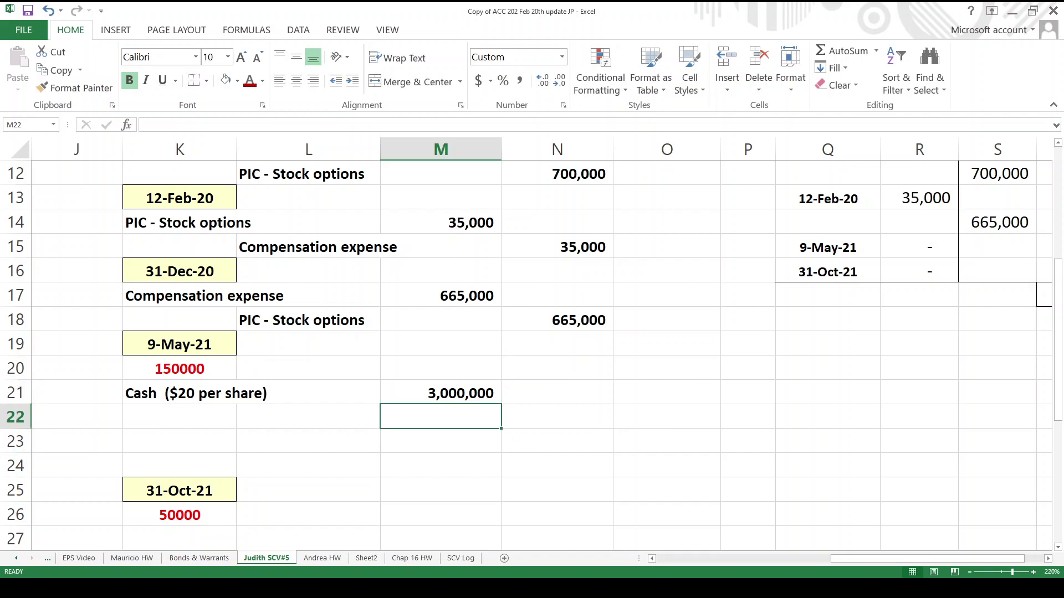
pyautogui.press('Left')
pyautogui.press('Left')
pyautogui.write('PIC')
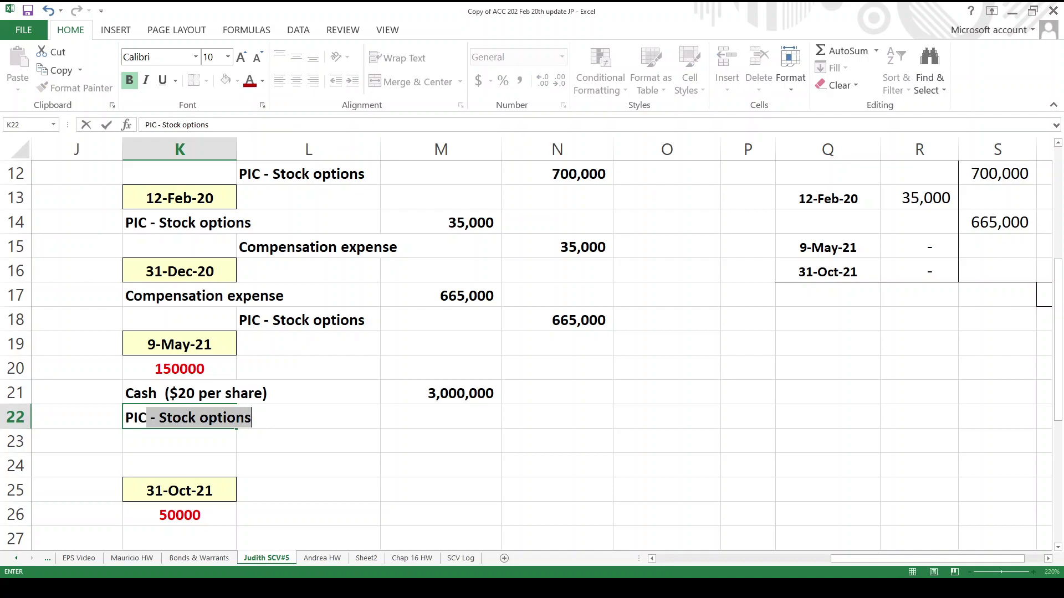
pyautogui.press('Return')
pyautogui.press('Up')
pyautogui.press('Up')
pyautogui.press('Up')
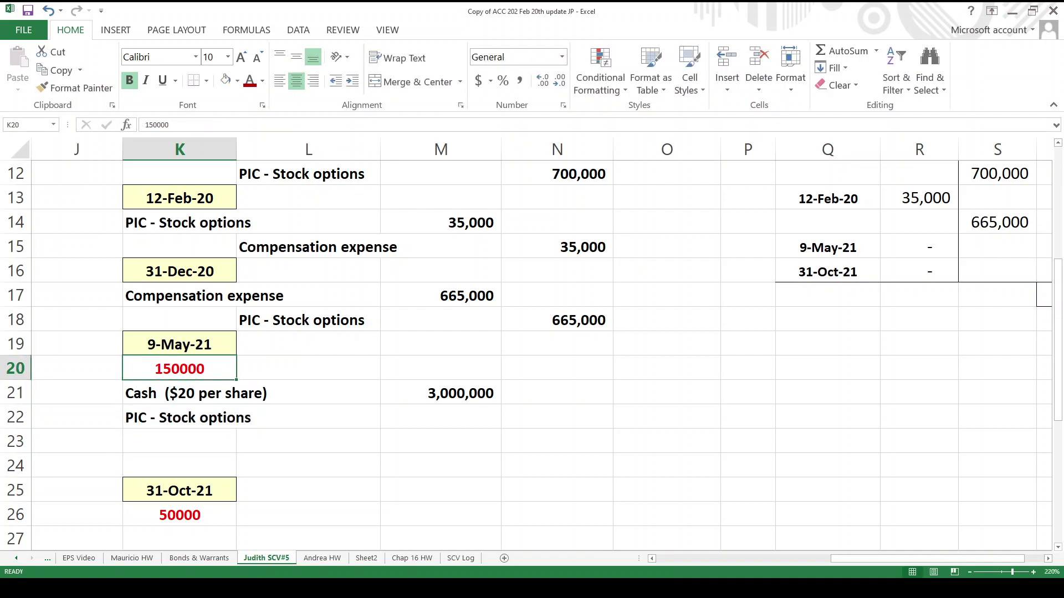
pyautogui.press('Down')
pyautogui.press('Down')
pyautogui.press('Right')
pyautogui.press('Right')
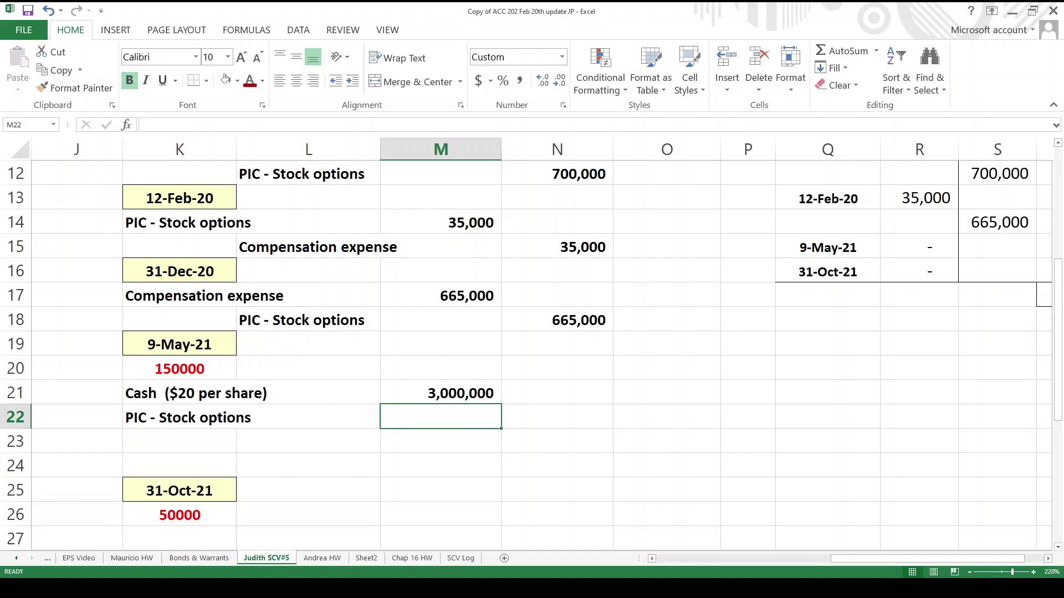
pyautogui.write('+')
pyautogui.press('Up')
pyautogui.press('Up')
pyautogui.press('Left')
pyautogui.press('Left')
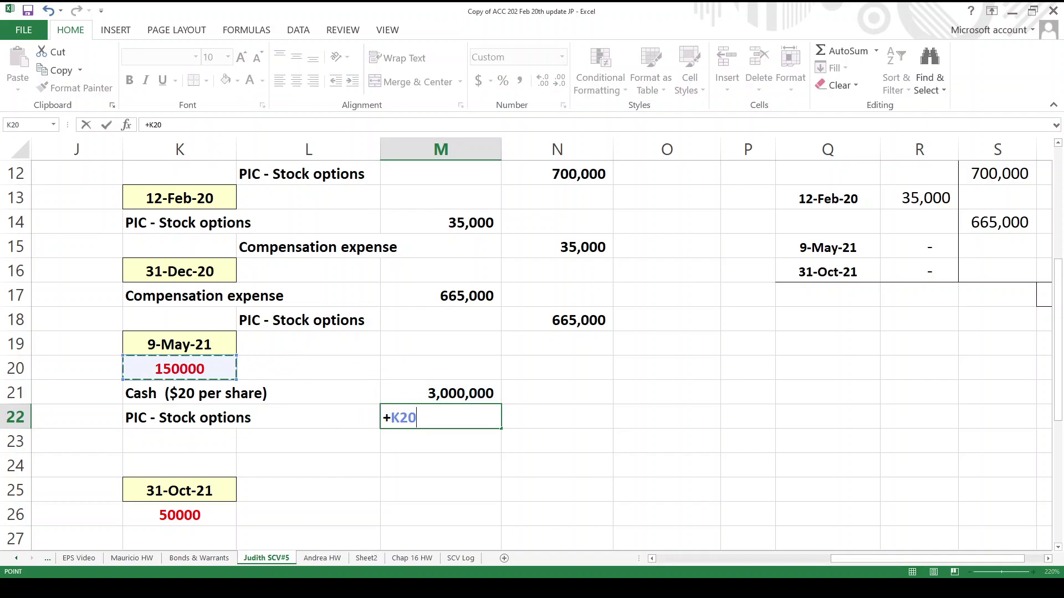
pyautogui.write('*4')
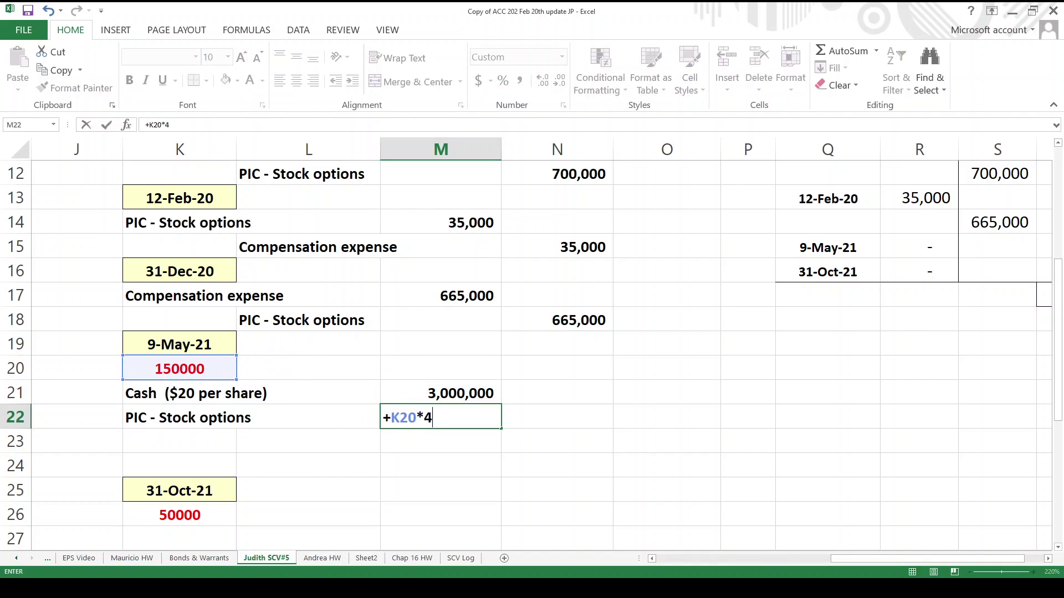
pyautogui.press('Return')
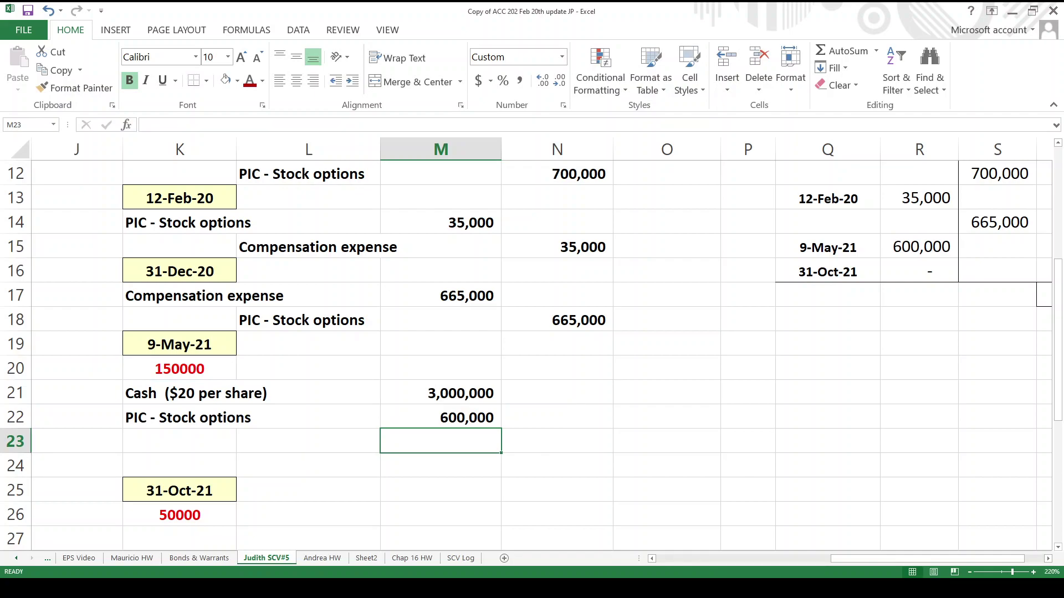
# Expand the K22 label to 'PIC - Stock options ($4 per option)'
pyautogui.click(308, 441)
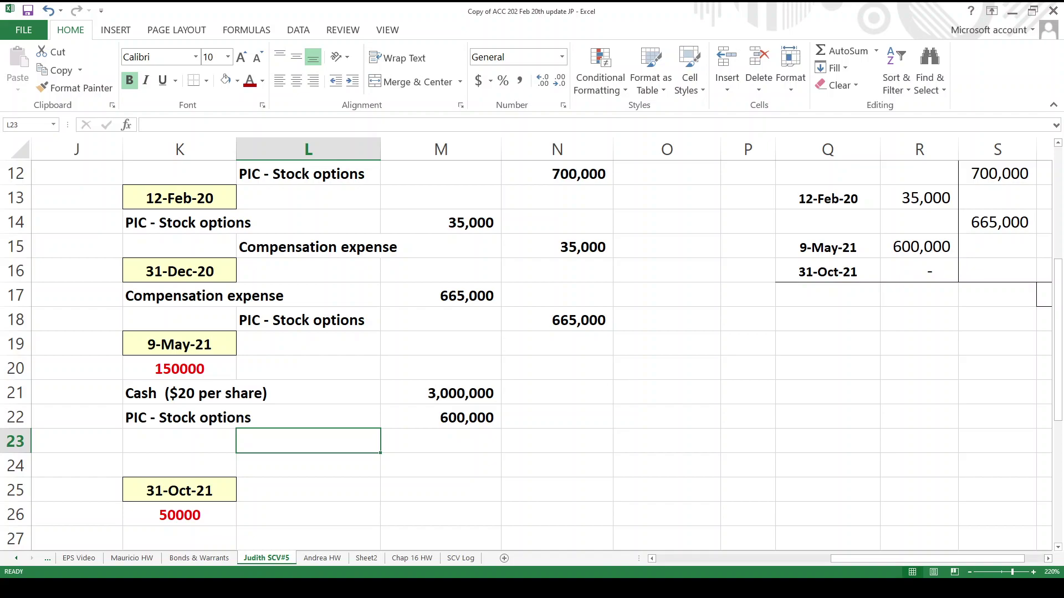
pyautogui.click(180, 441)
pyautogui.click(180, 417)
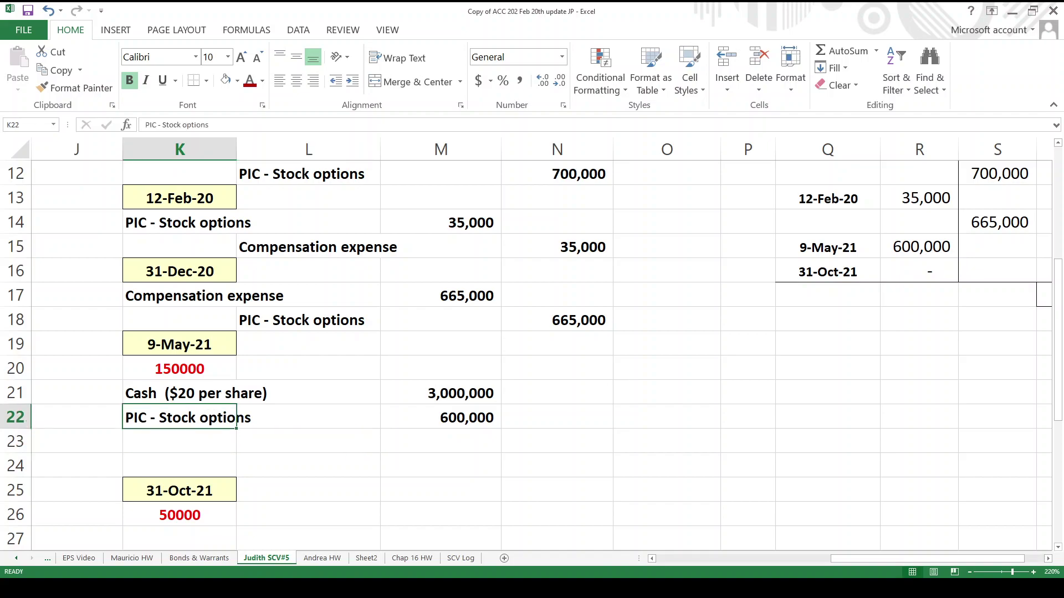
pyautogui.press('F2')
pyautogui.write('(')
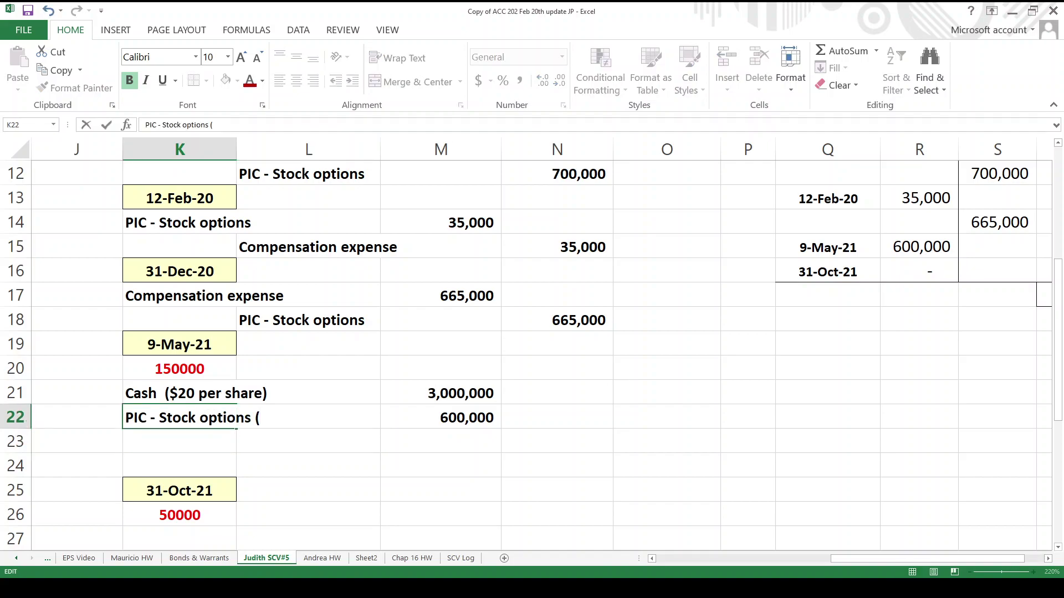
pyautogui.write('$4 per option')
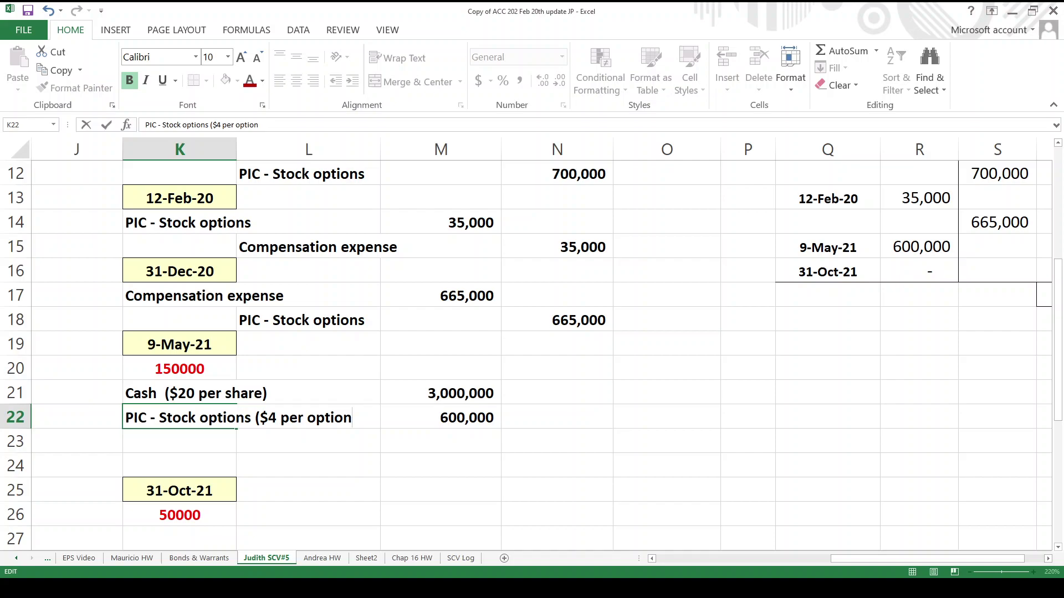
pyautogui.write(')')
pyautogui.press('Return')
pyautogui.click(308, 441)
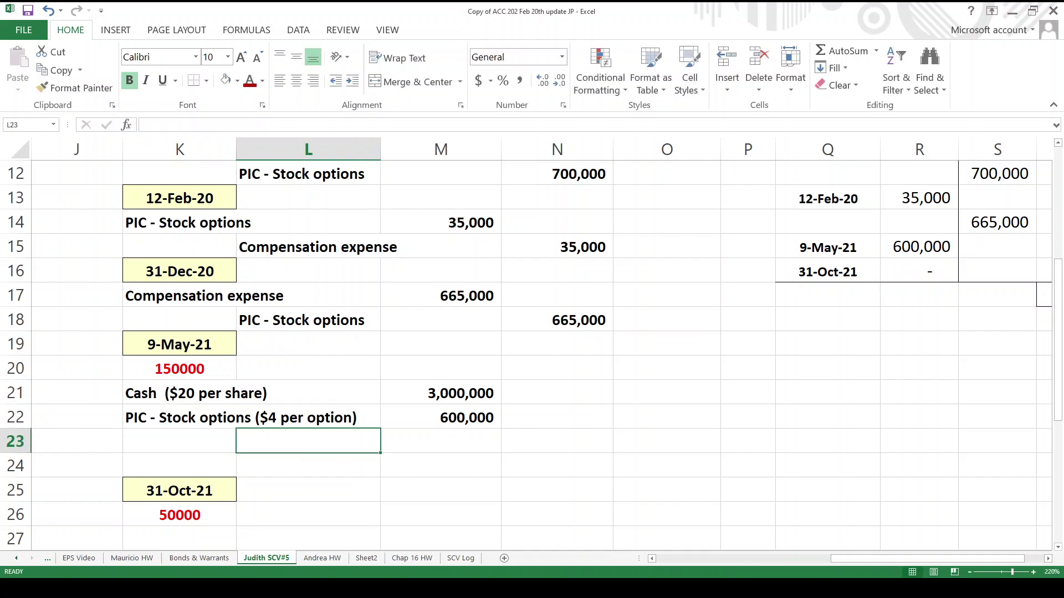
# Credit 'Common stock ($2.50 par)' 375,000 with =+K20*2.5
pyautogui.write('Comm')
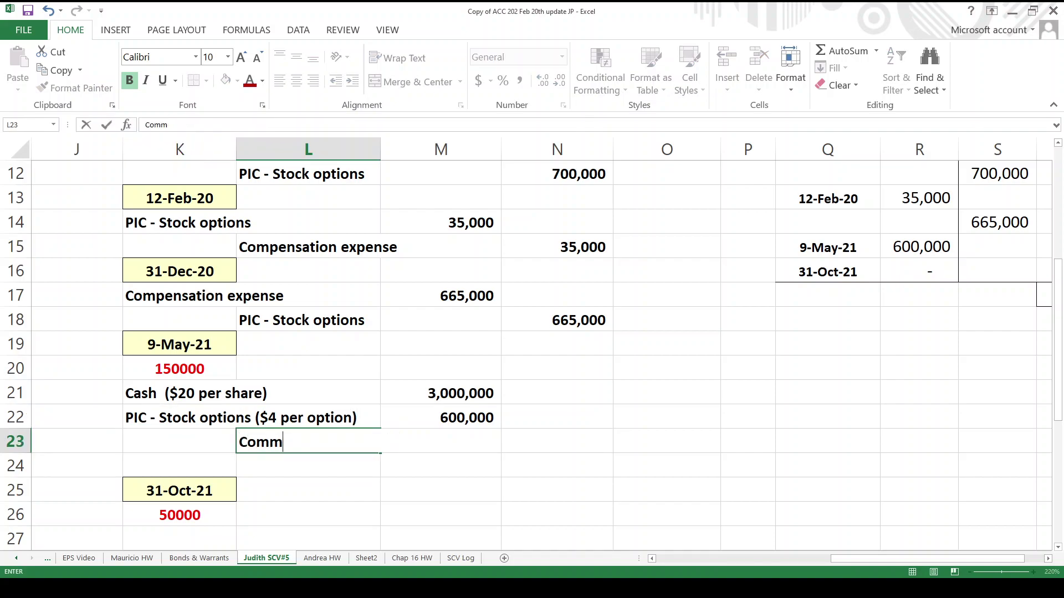
pyautogui.write('on stock (')
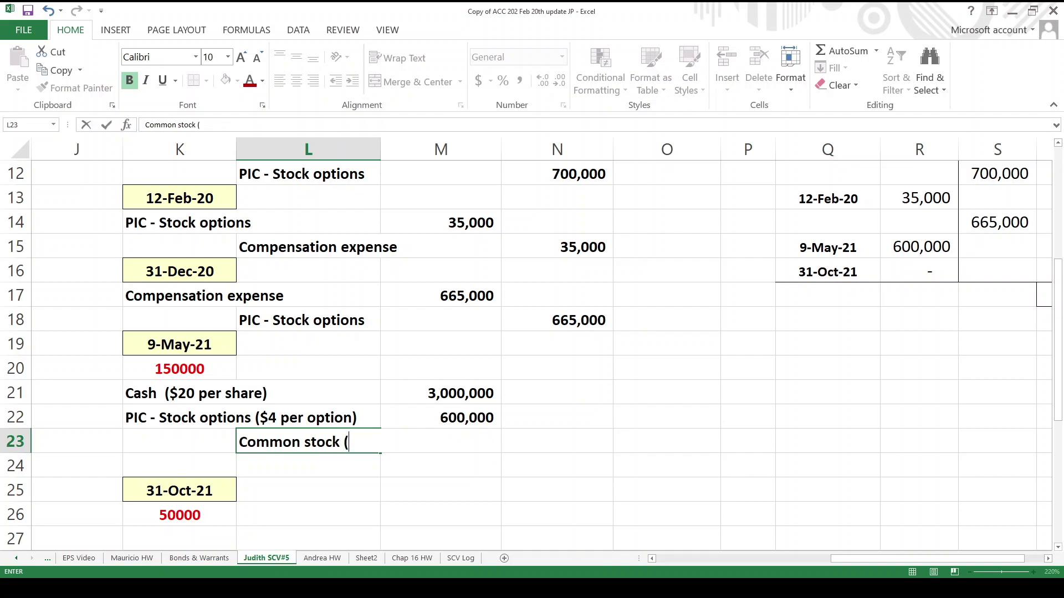
pyautogui.write('$2.50 par)')
pyautogui.press('Return')
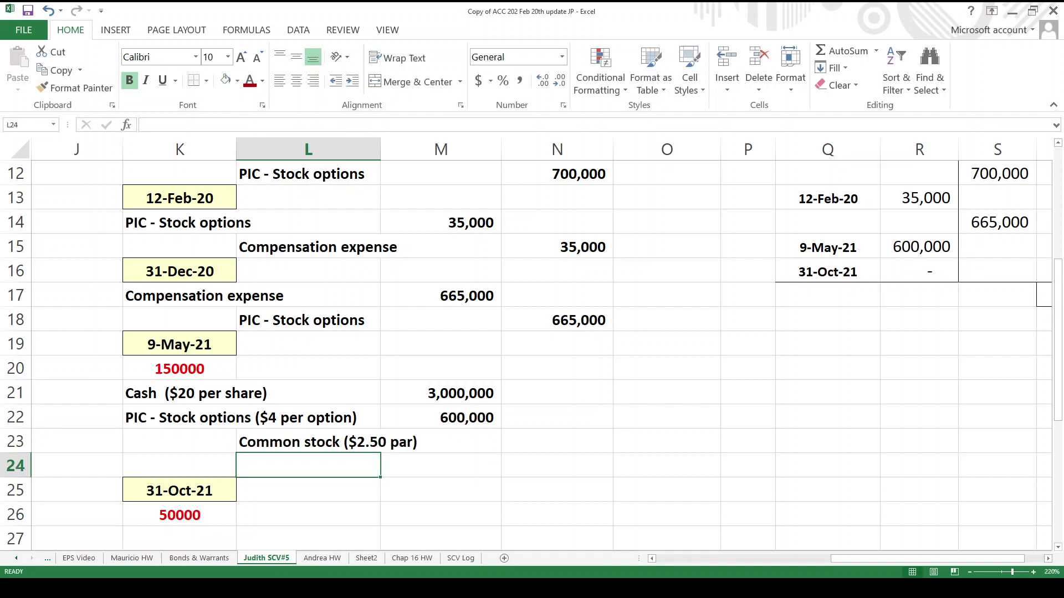
pyautogui.press('Up')
pyautogui.press('Right')
pyautogui.press('Right')
pyautogui.write('+')
pyautogui.press('Up')
pyautogui.press('Up')
pyautogui.press('Up')
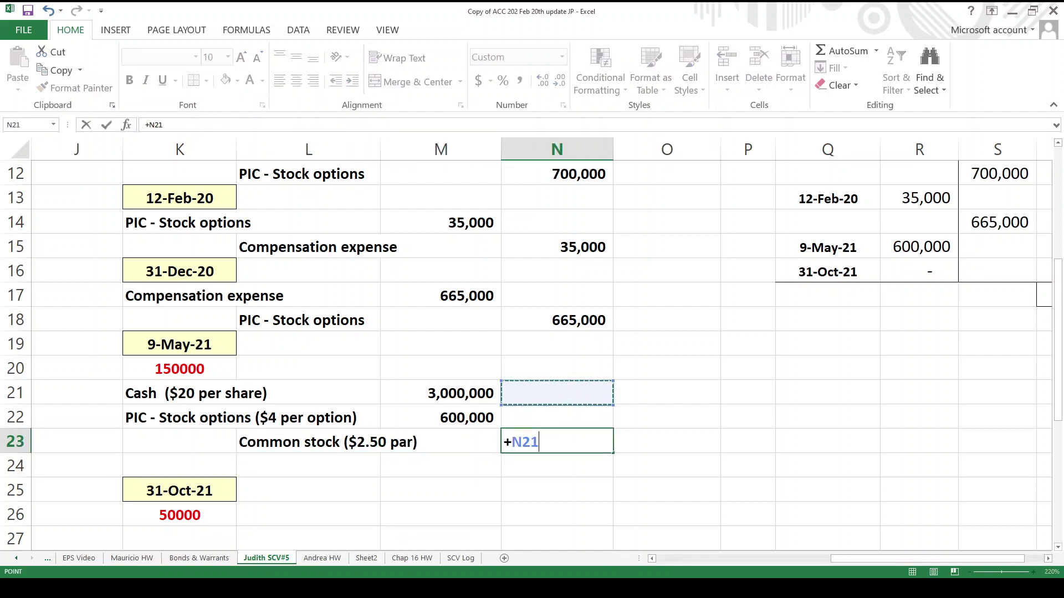
pyautogui.press('Left')
pyautogui.press('Left')
pyautogui.press('Left')
pyautogui.write('*')
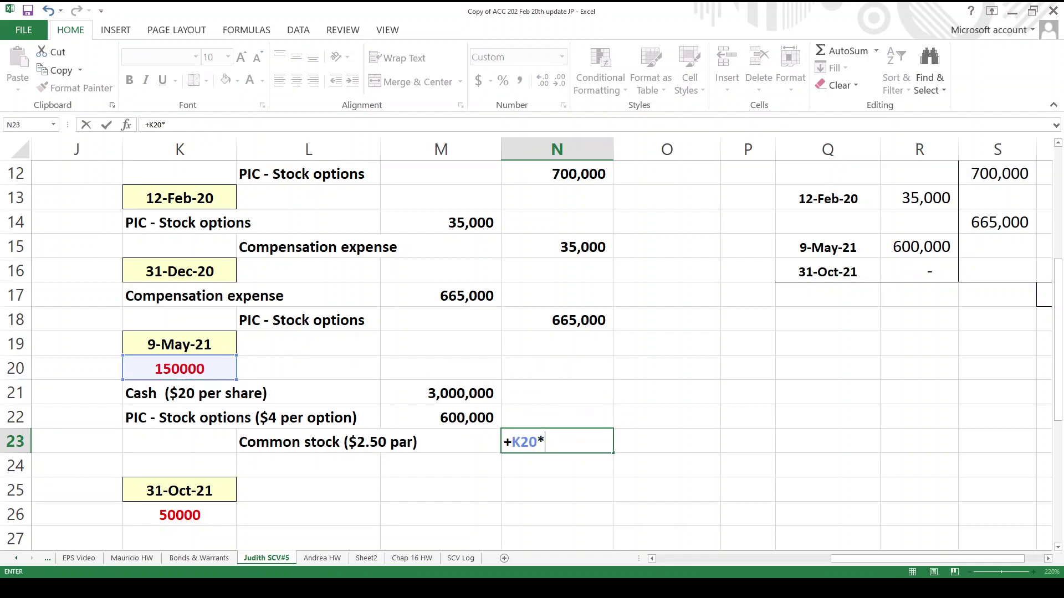
pyautogui.write('2.5')
pyautogui.press('Return')
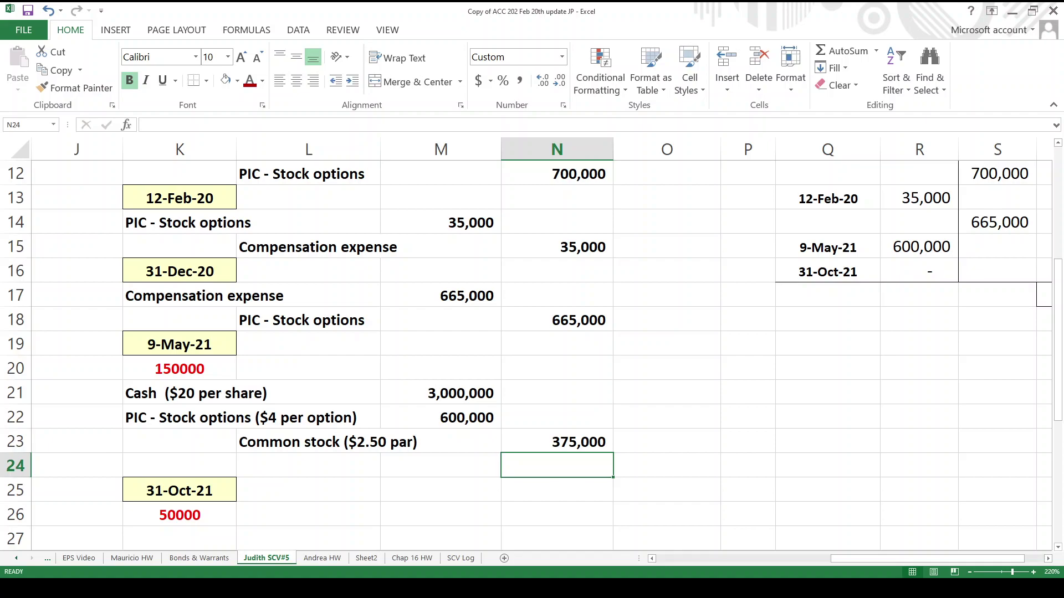
# Compute the 3,225,000 excess-of-par credit as cash plus options PIC minus common stock
pyautogui.write('+')
pyautogui.press('Up')
pyautogui.press('Up')
pyautogui.press('Up')
pyautogui.press('Left')
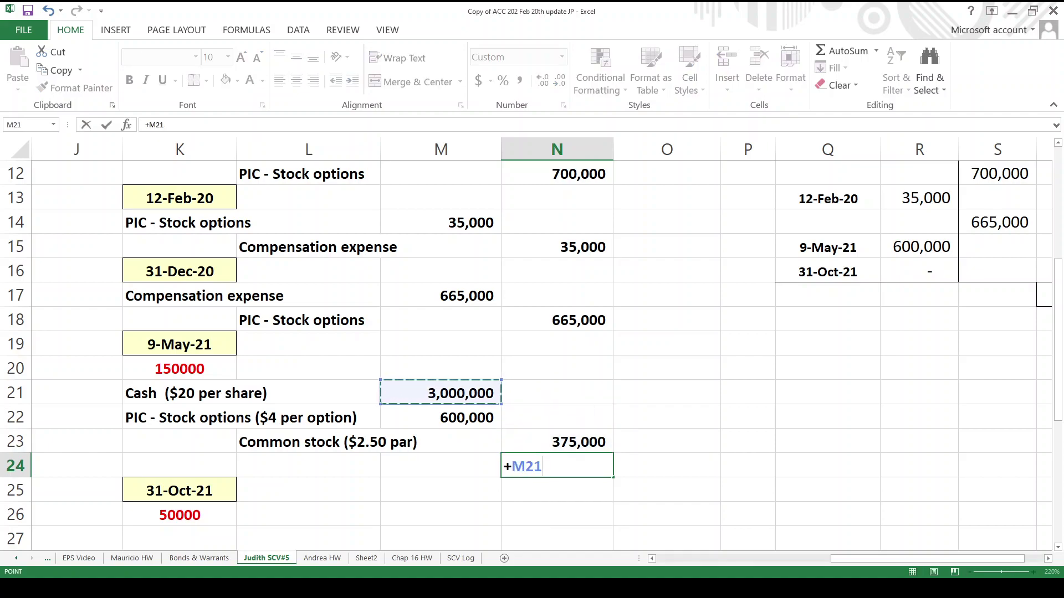
pyautogui.write('+')
pyautogui.press('Up')
pyautogui.press('Up')
pyautogui.press('Left')
pyautogui.write('-')
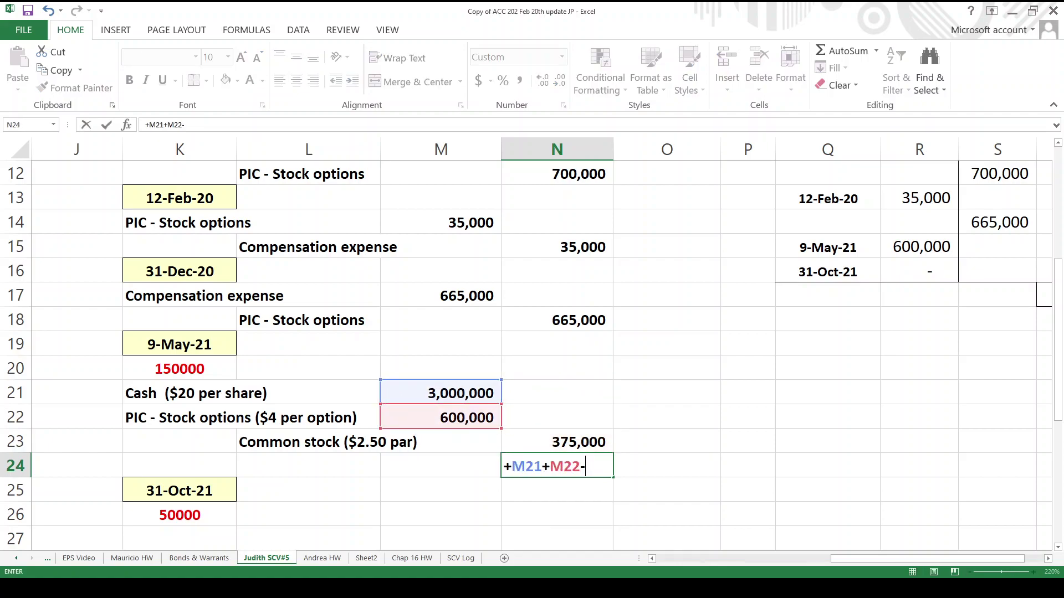
pyautogui.press('Up')
pyautogui.press('Return')
pyautogui.press('Up')
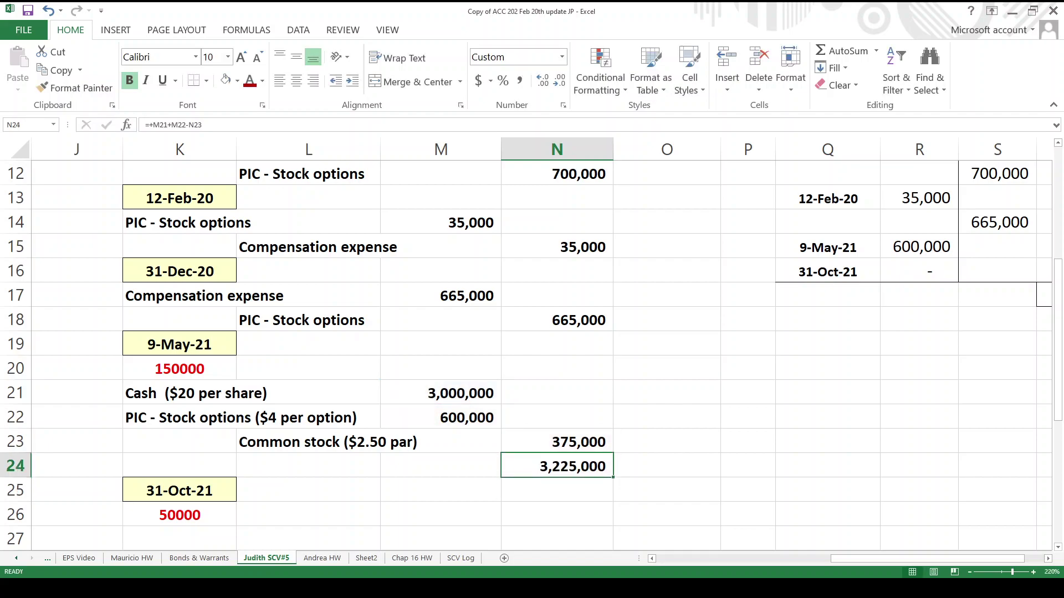
# Label row 24 'PIC in excess of par' and select both credit amounts to verify them
pyautogui.press('Left')
pyautogui.press('Left')
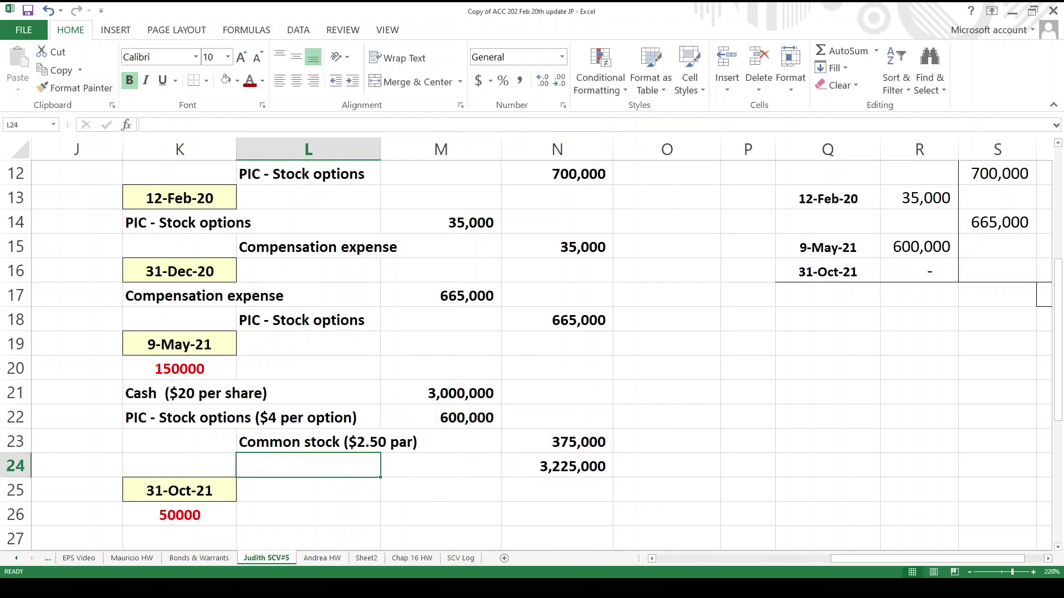
pyautogui.write('PIC')
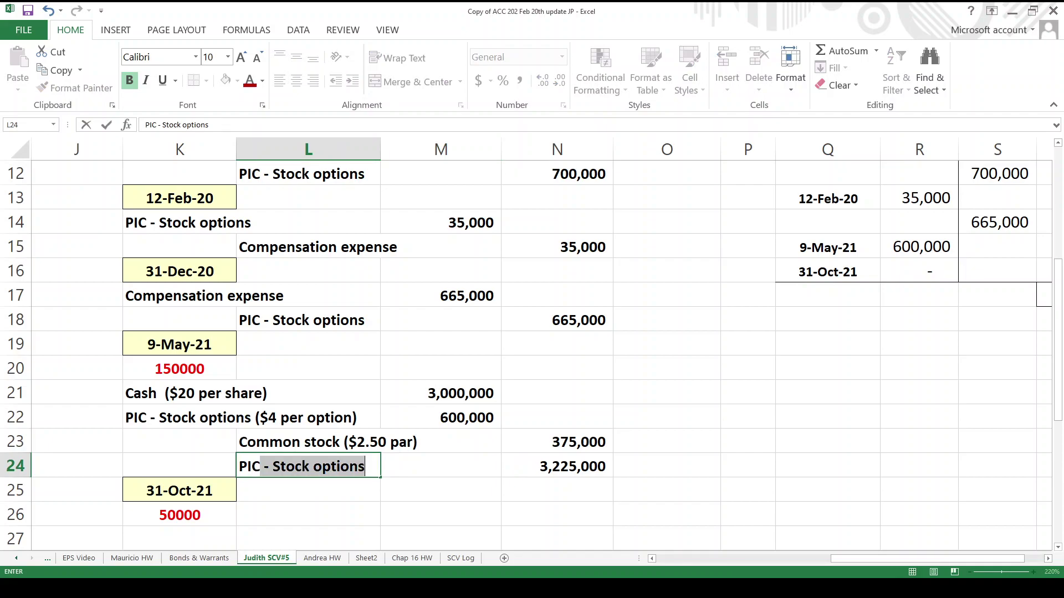
pyautogui.write(' in exo')
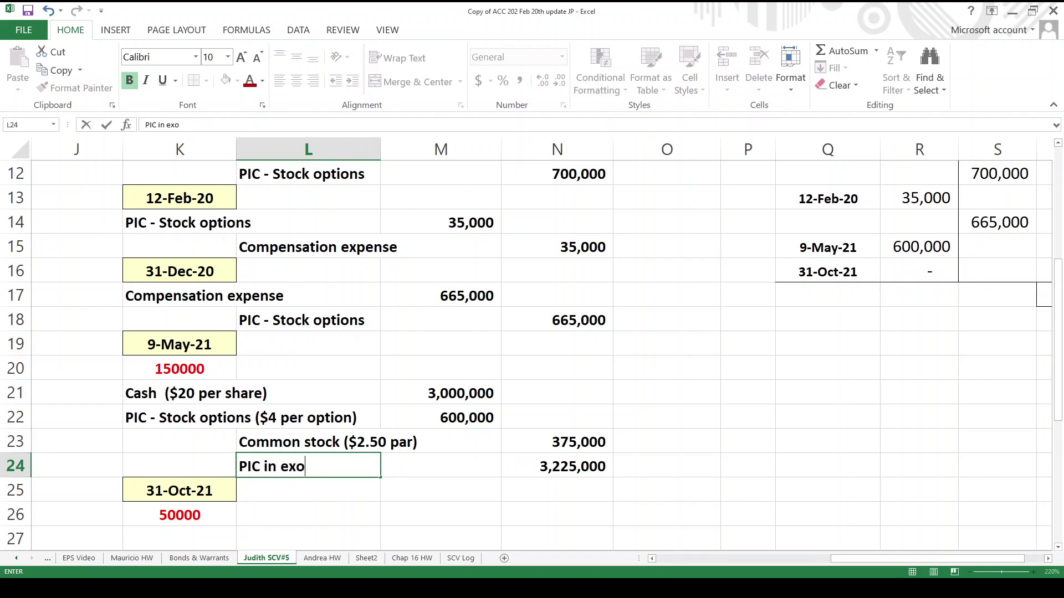
pyautogui.press('BackSpace')
pyautogui.write('cess of par')
pyautogui.press('Return')
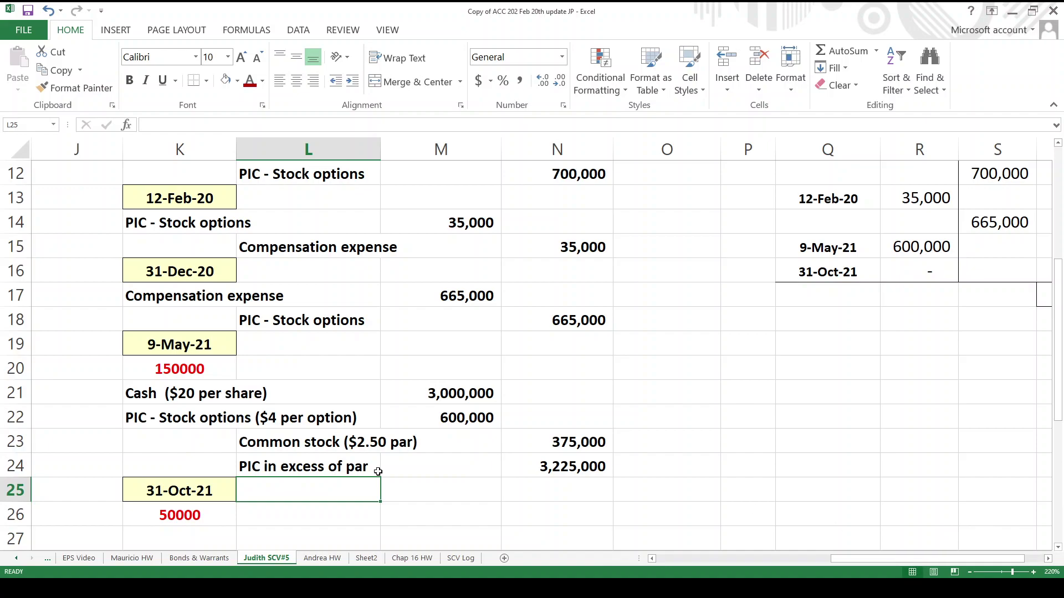
pyautogui.click(553, 445)
pyautogui.moveTo(552, 445); pyautogui.dragTo(556, 467)
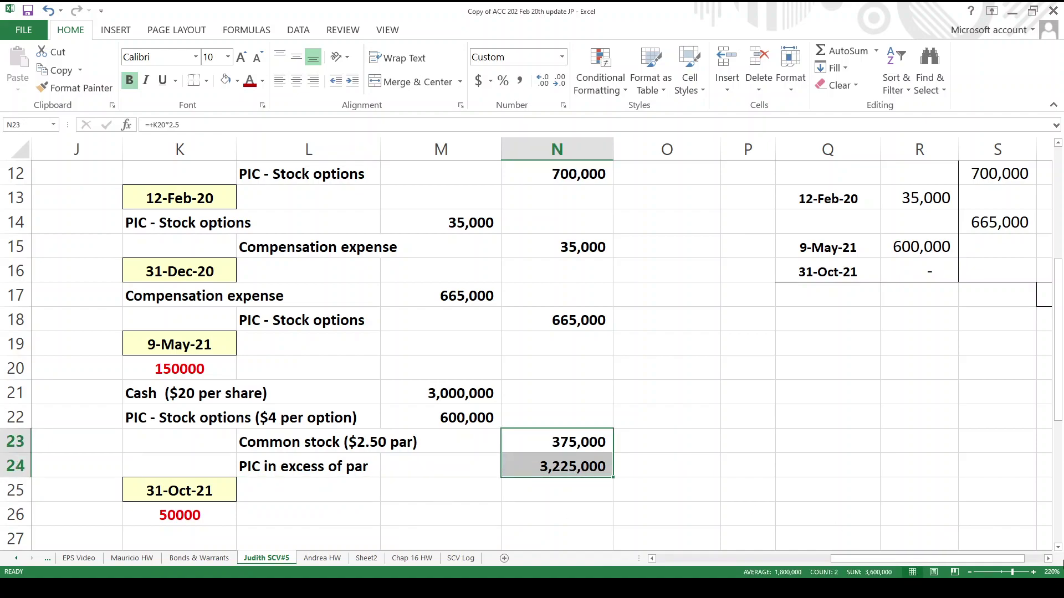
# Copy the 9-May-21 exercise entry K21:N24 and paste it under 31-Oct-21 at K27
pyautogui.scroll(-5, 1058, 547)
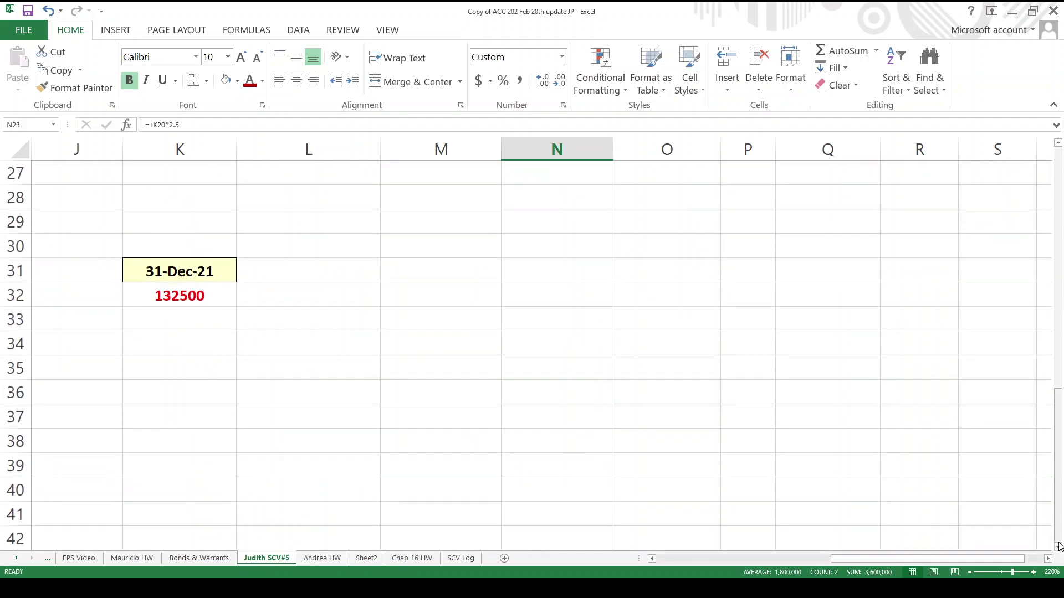
pyautogui.press('Up')
pyautogui.press('Up')
pyautogui.press('Up')
pyautogui.press('Up')
pyautogui.press('Up')
pyautogui.press('Up')
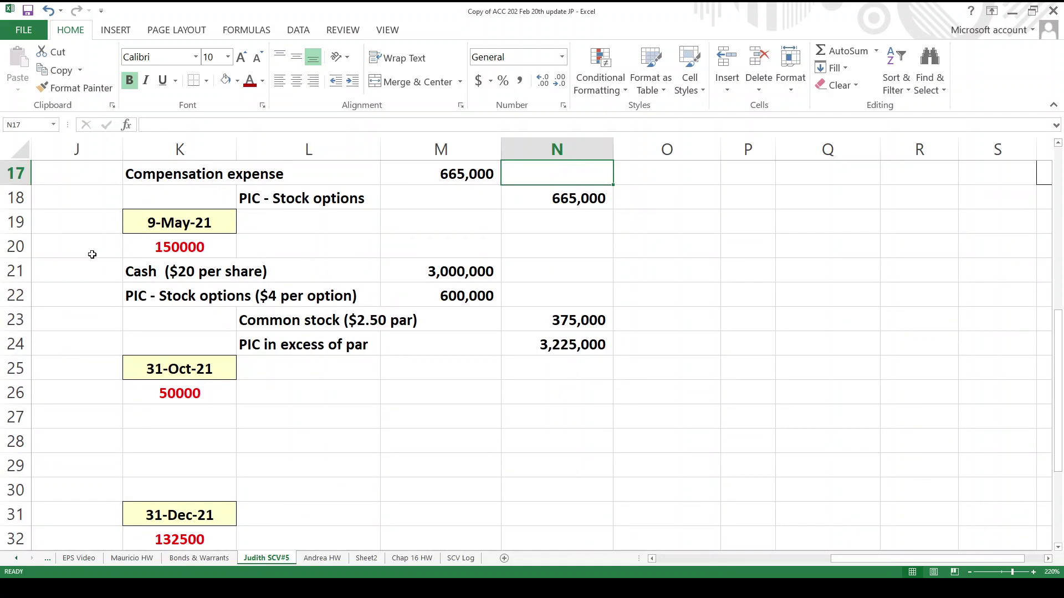
pyautogui.moveTo(122, 271); pyautogui.dragTo(531, 343)
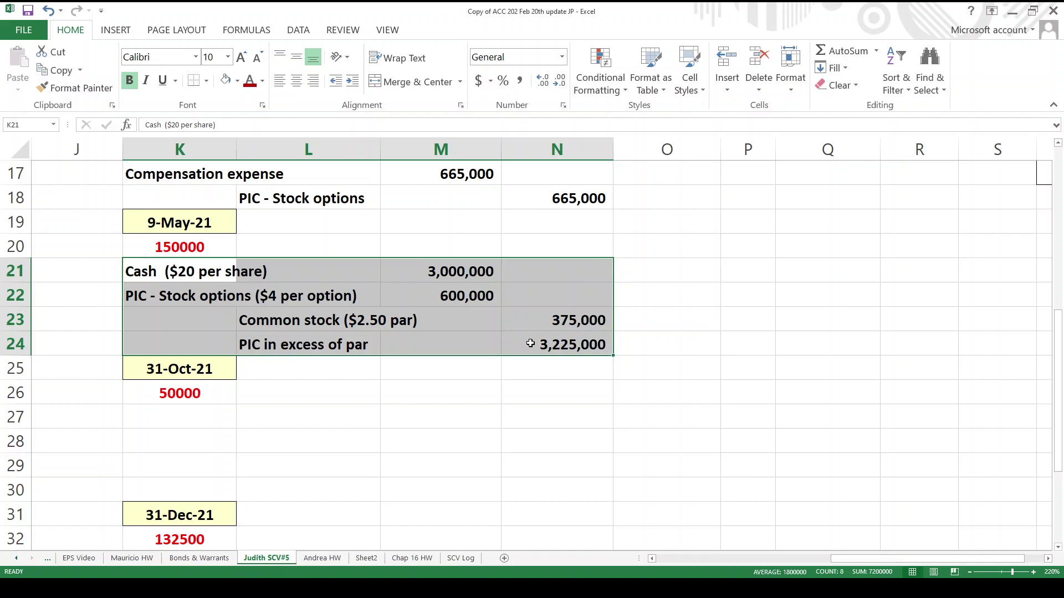
pyautogui.click(47, 70)
pyautogui.press('Down')
pyautogui.press('Down')
pyautogui.press('Down')
pyautogui.press('Down')
pyautogui.press('Down')
pyautogui.press('Down')
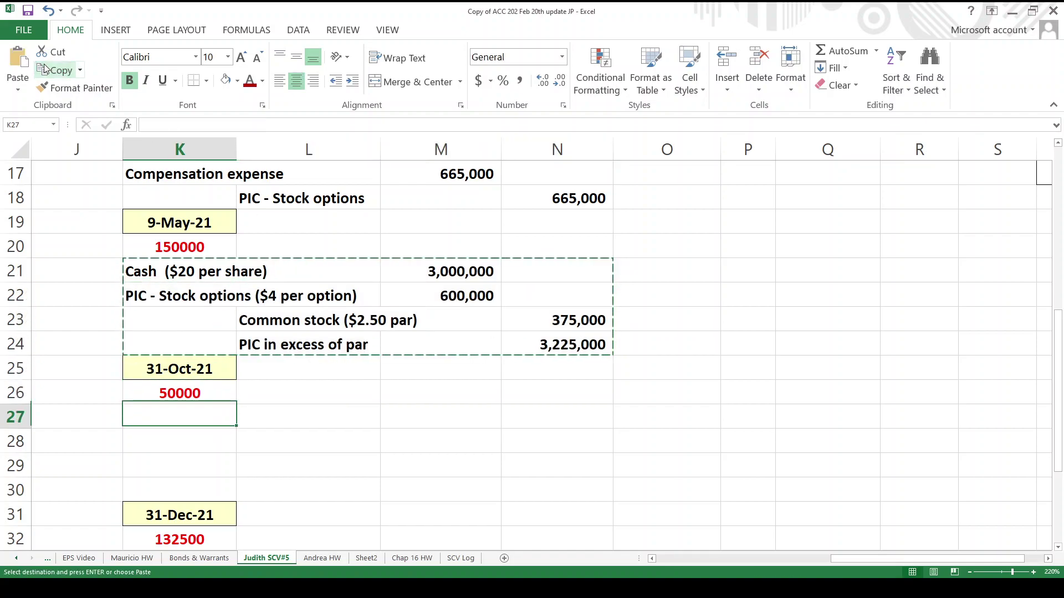
pyautogui.press('Return')
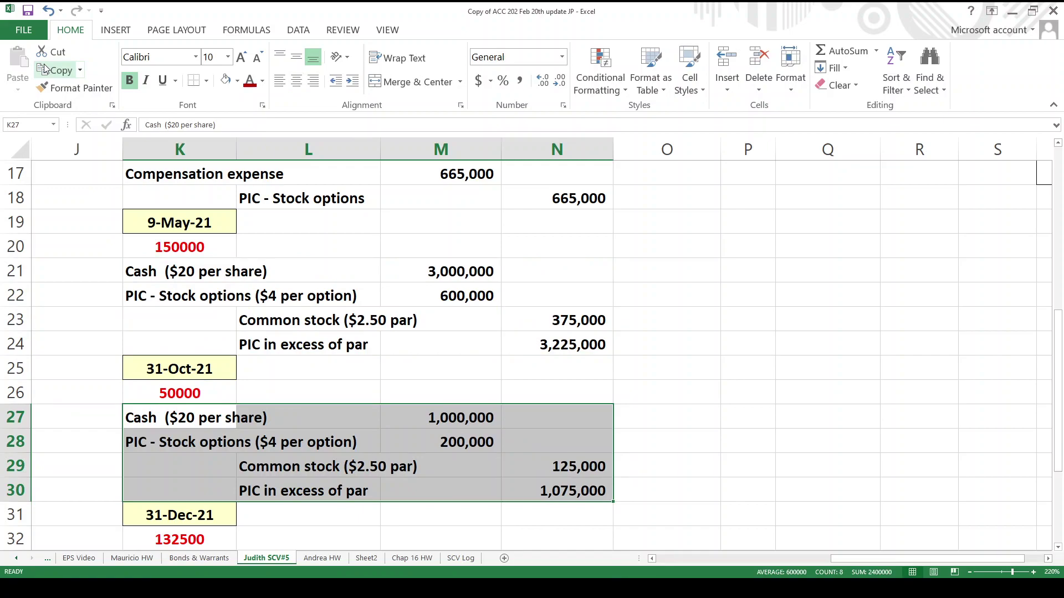
# Confirm the pasted formulas reference K26, giving 1,000,000, 200,000, 125,000 and 1,075,000
pyautogui.press('Right')
pyautogui.press('Right')
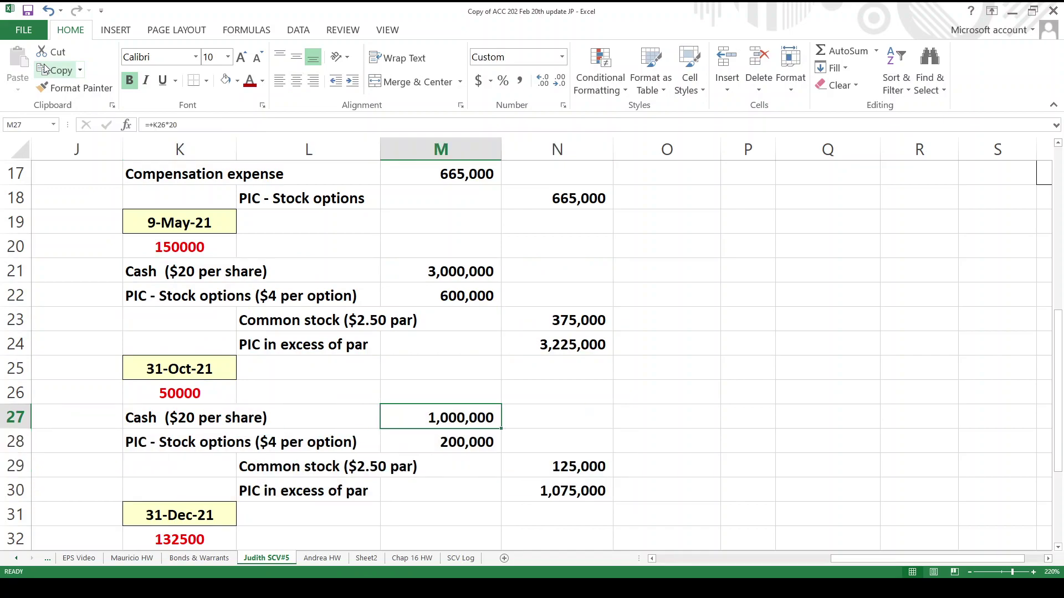
pyautogui.press('F2')
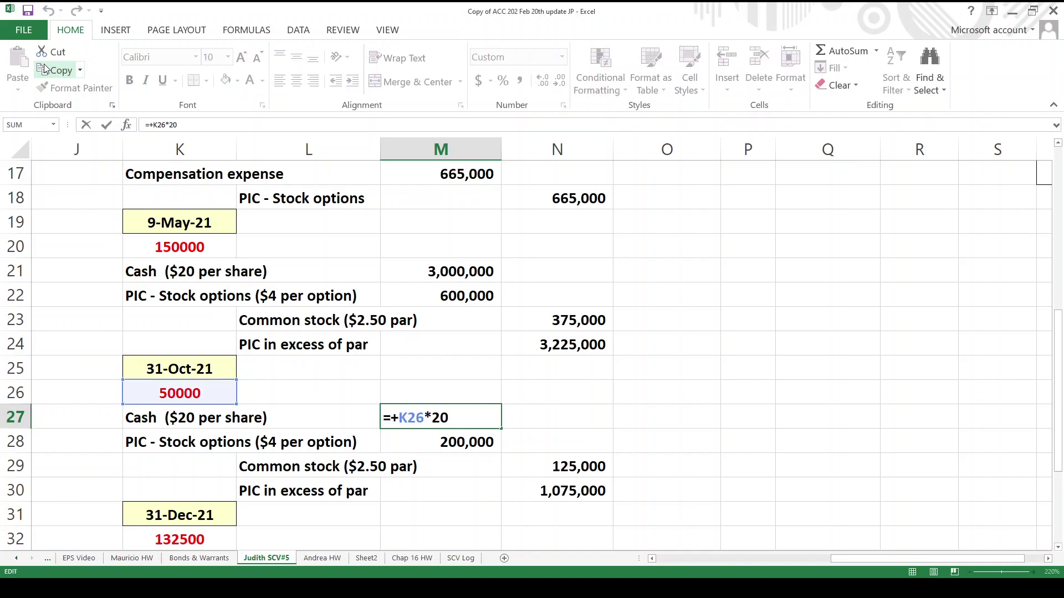
pyautogui.press('Return')
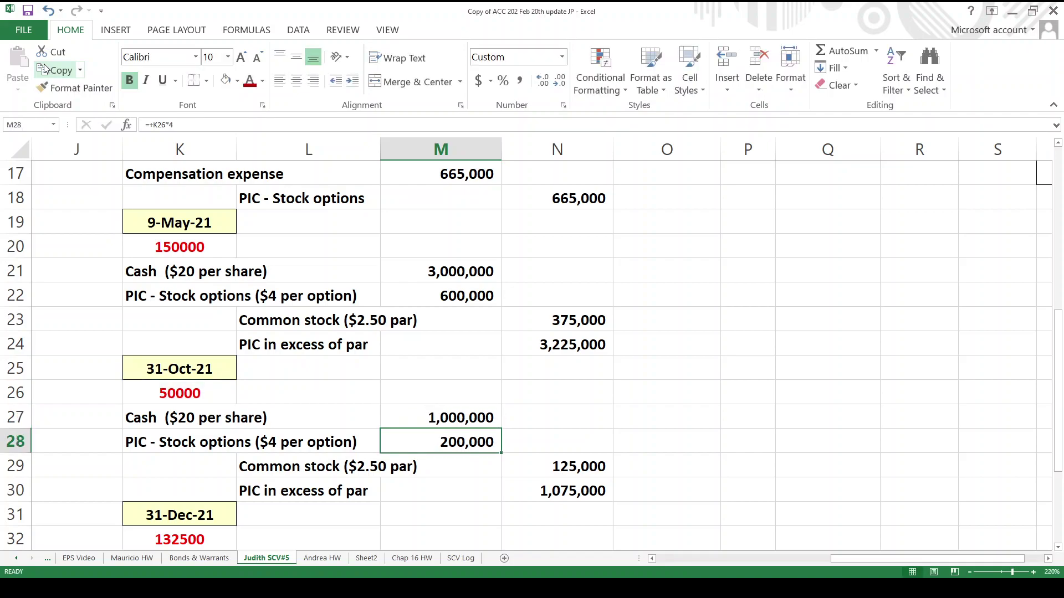
pyautogui.press('F2')
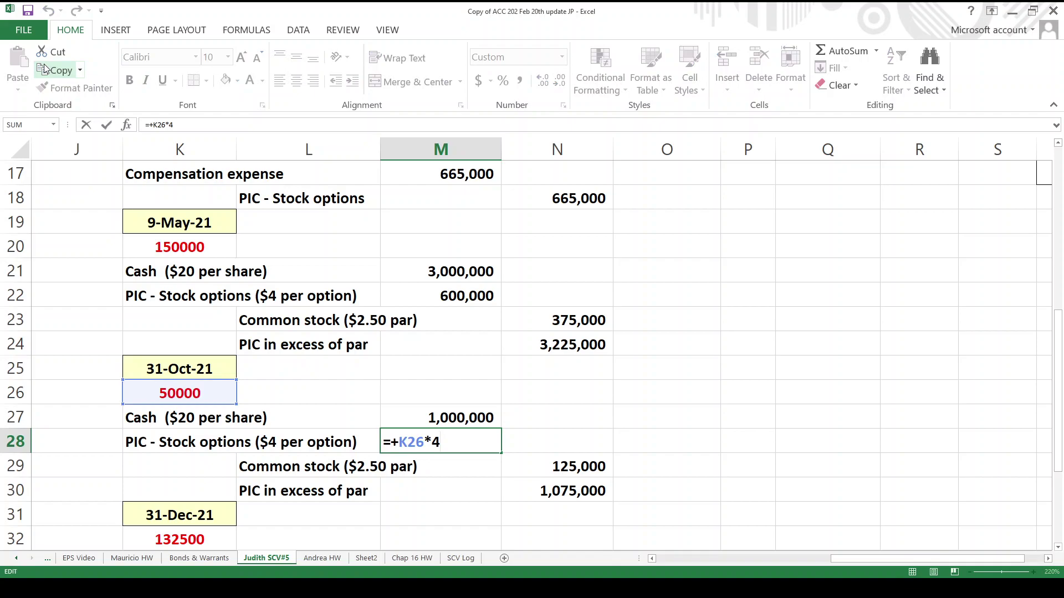
pyautogui.press('Return')
pyautogui.press('Right')
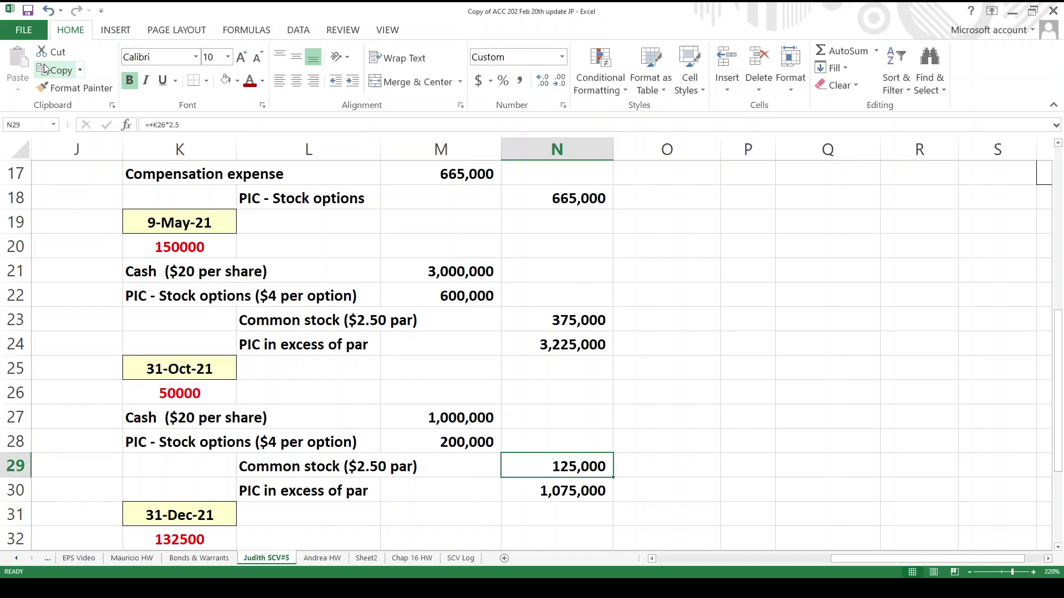
pyautogui.press('F2')
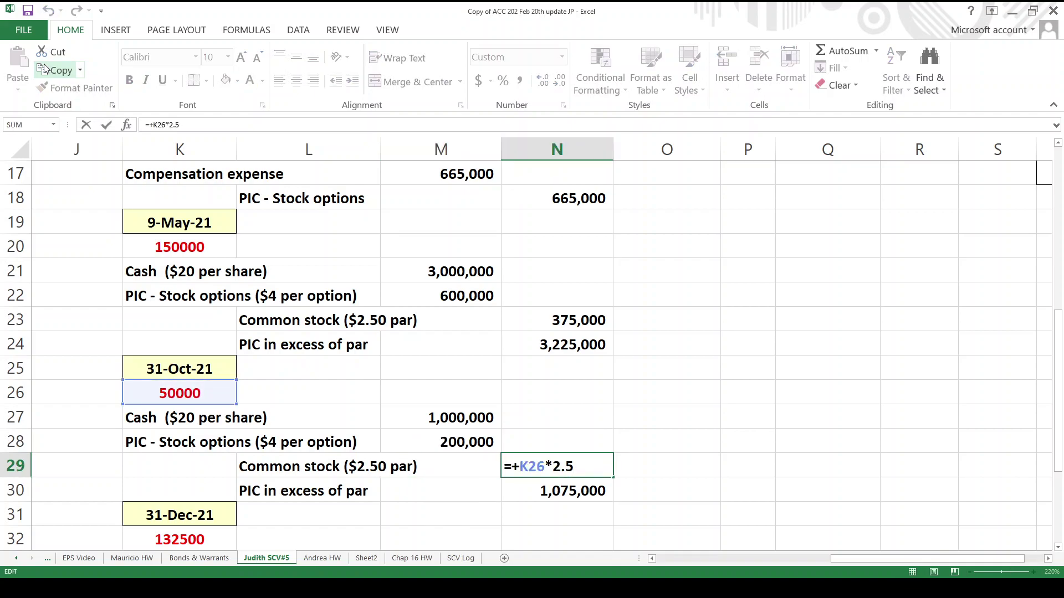
pyautogui.press('Return')
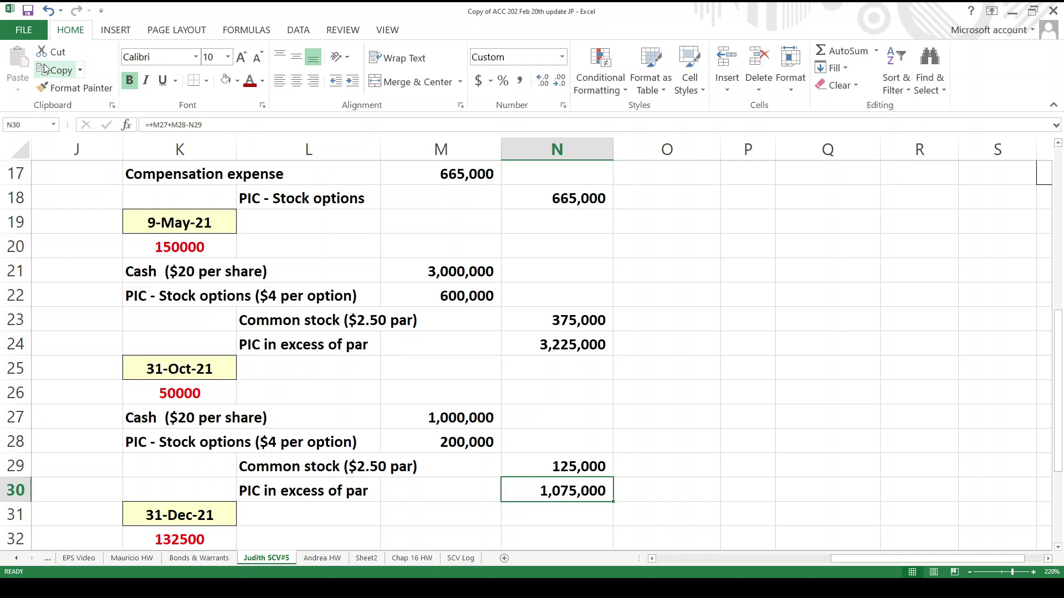
pyautogui.press('F2')
pyautogui.press('Return')
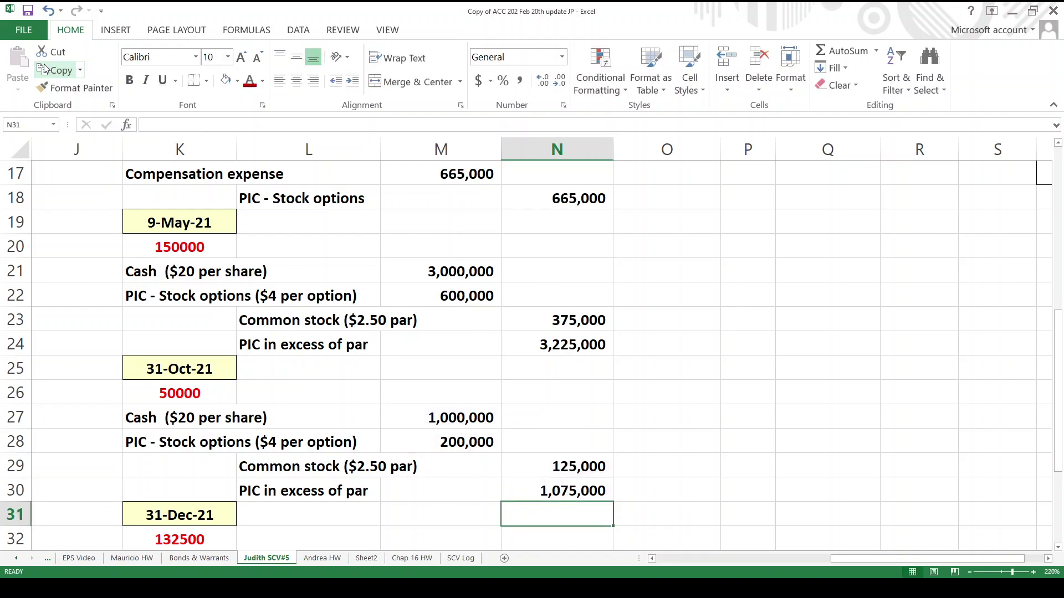
pyautogui.press('Up')
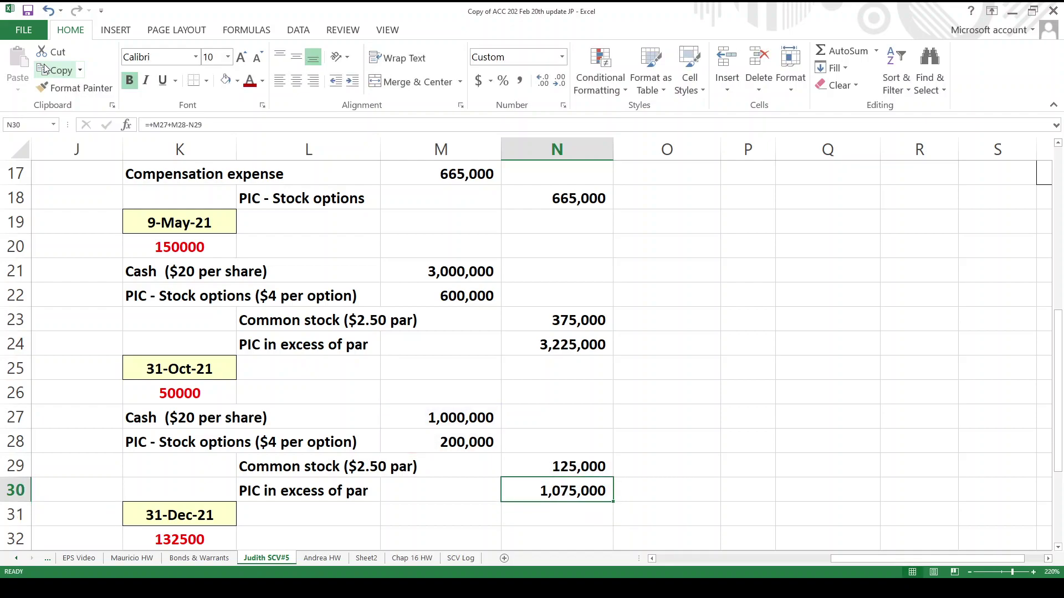
pyautogui.press('Down')
pyautogui.press('Down')
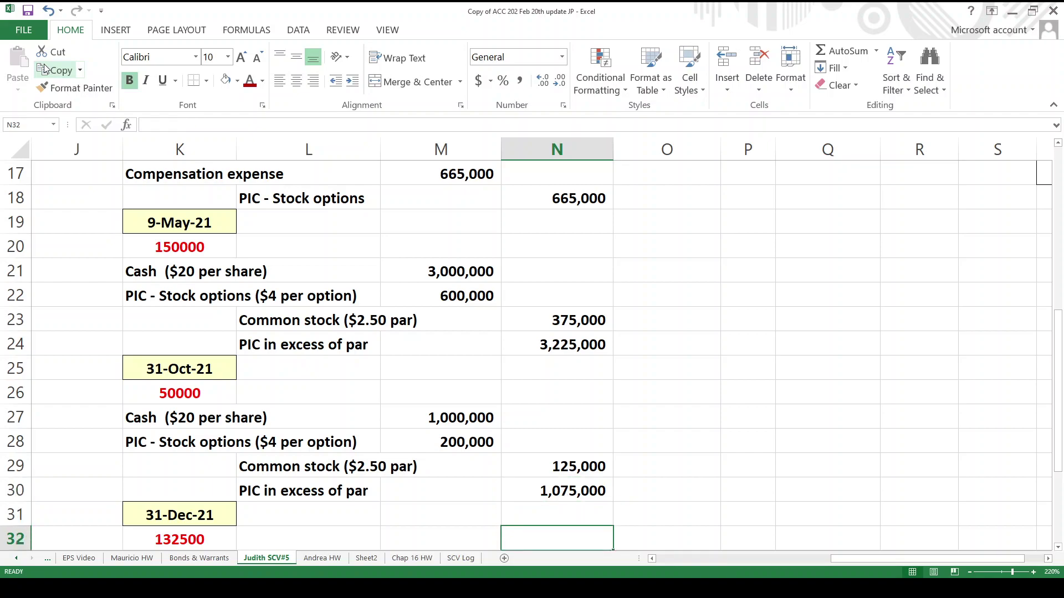
pyautogui.press('Down')
pyautogui.press('Down')
pyautogui.press('Down')
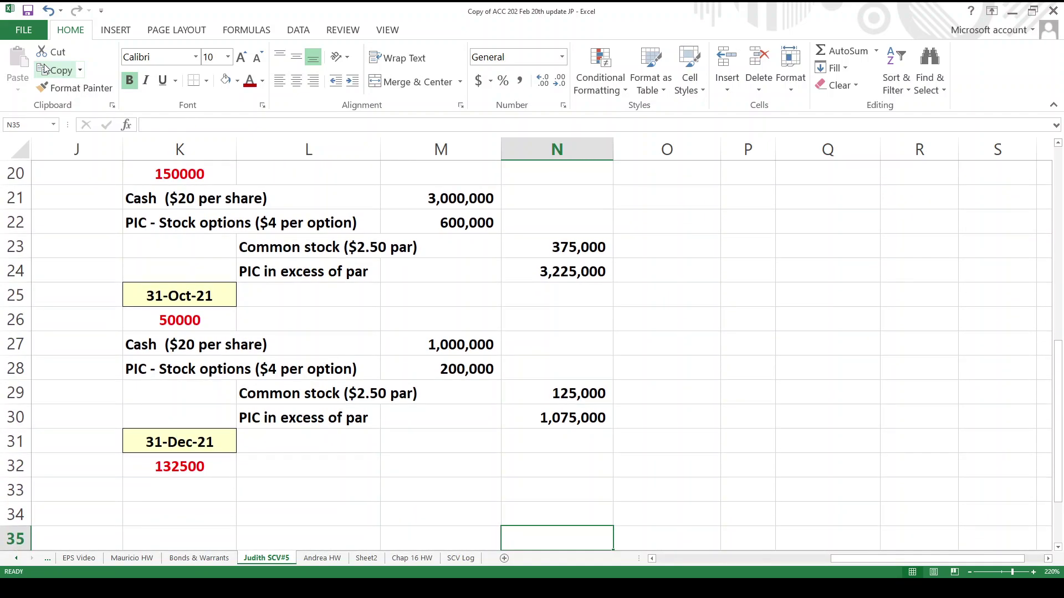
pyautogui.press('Up')
pyautogui.press('Up')
pyautogui.press('Up')
pyautogui.press('Up')
pyautogui.press('Up')
pyautogui.press('Up')
pyautogui.press('Up')
pyautogui.press('Up')
pyautogui.press('Up')
pyautogui.press('Up')
pyautogui.press('Up')
pyautogui.press('Up')
pyautogui.press('Up')
pyautogui.press('Up')
pyautogui.press('Up')
pyautogui.press('Up')
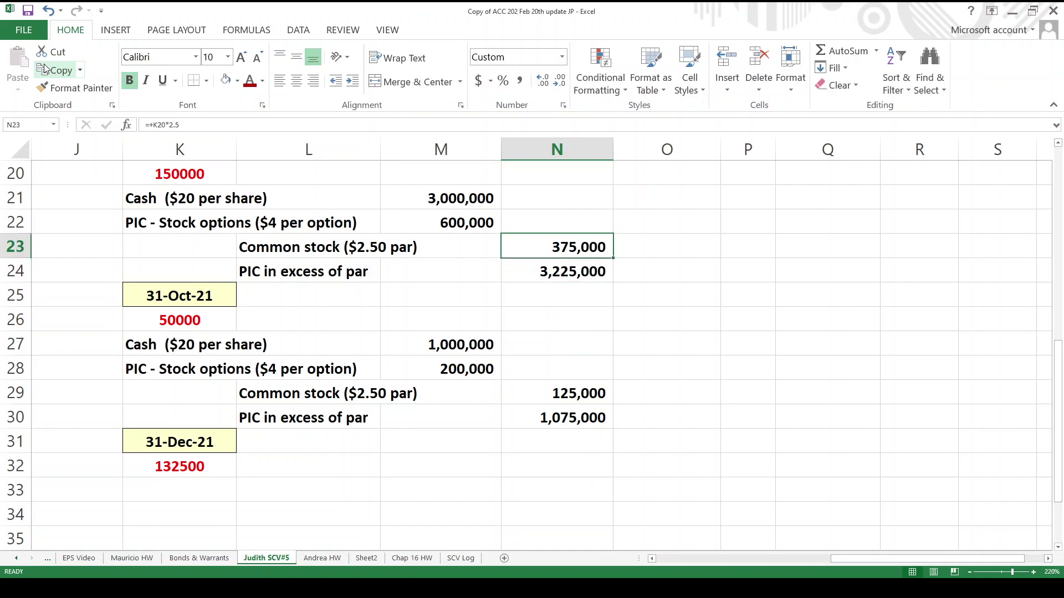
pyautogui.press('Up')
pyautogui.press('Up')
pyautogui.press('Up')
pyautogui.press('Up')
pyautogui.press('Up')
pyautogui.press('Right')
pyautogui.press('Right')
pyautogui.press('Right')
pyautogui.press('Right')
pyautogui.press('Right')
pyautogui.press('Right')
pyautogui.press('Right')
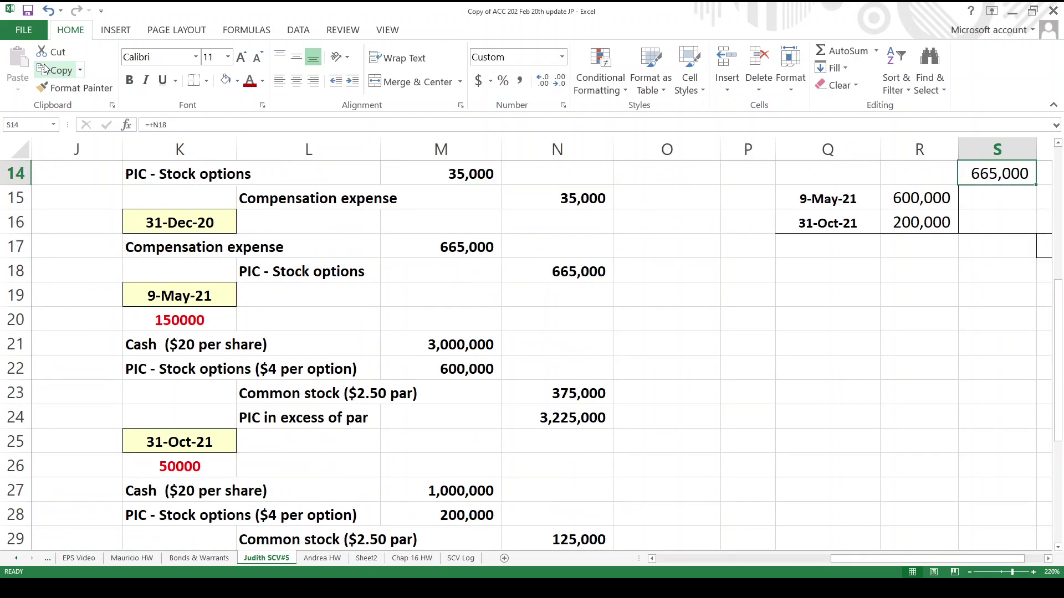
pyautogui.press('Up')
pyautogui.press('Up')
pyautogui.press('Up')
pyautogui.press('Up')
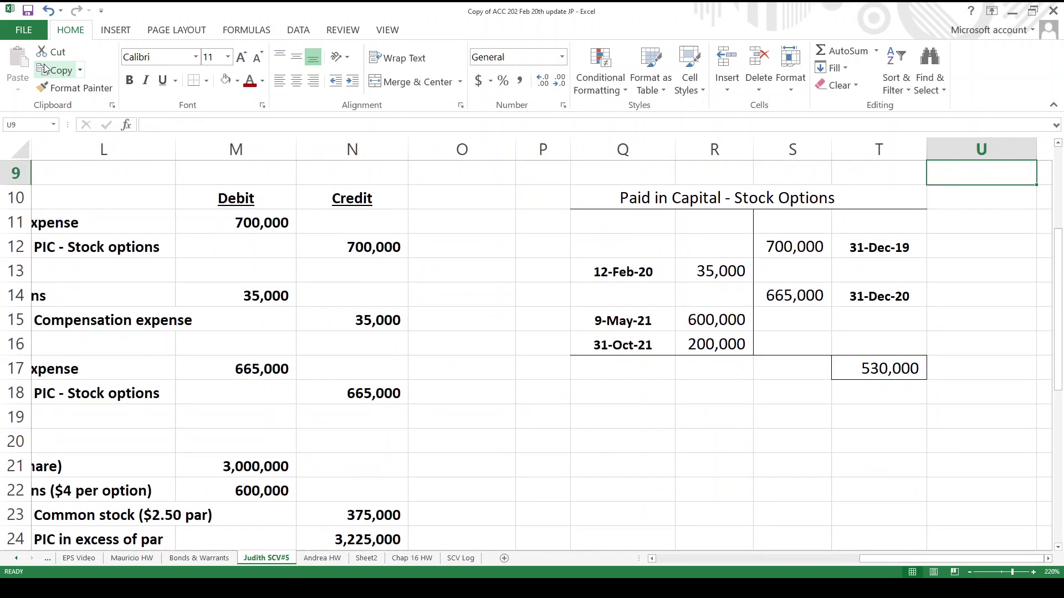
pyautogui.press('Down')
pyautogui.press('Down')
pyautogui.press('Left')
pyautogui.press('Left')
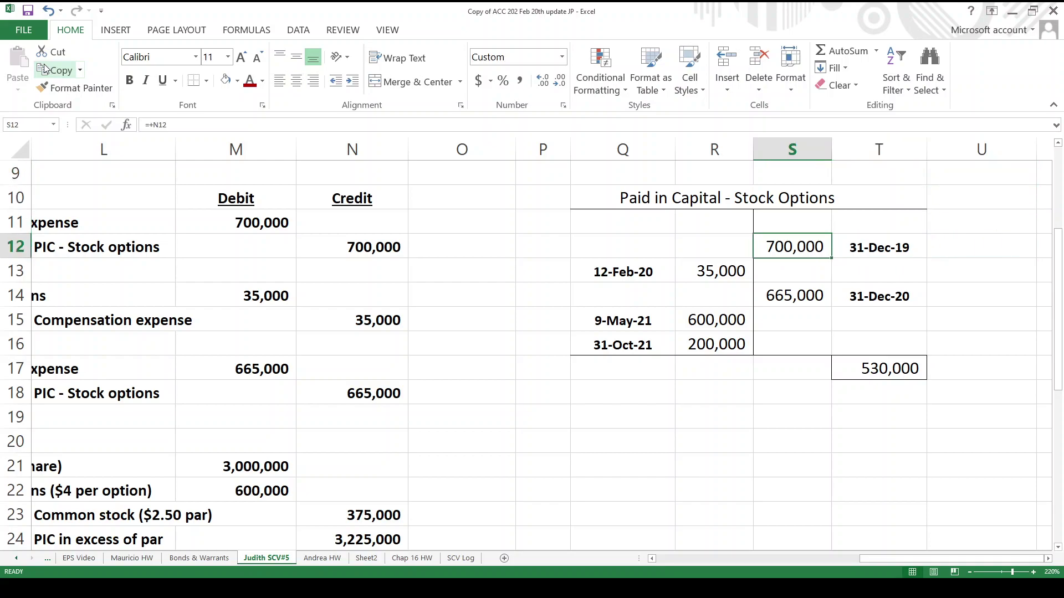
pyautogui.press('Left')
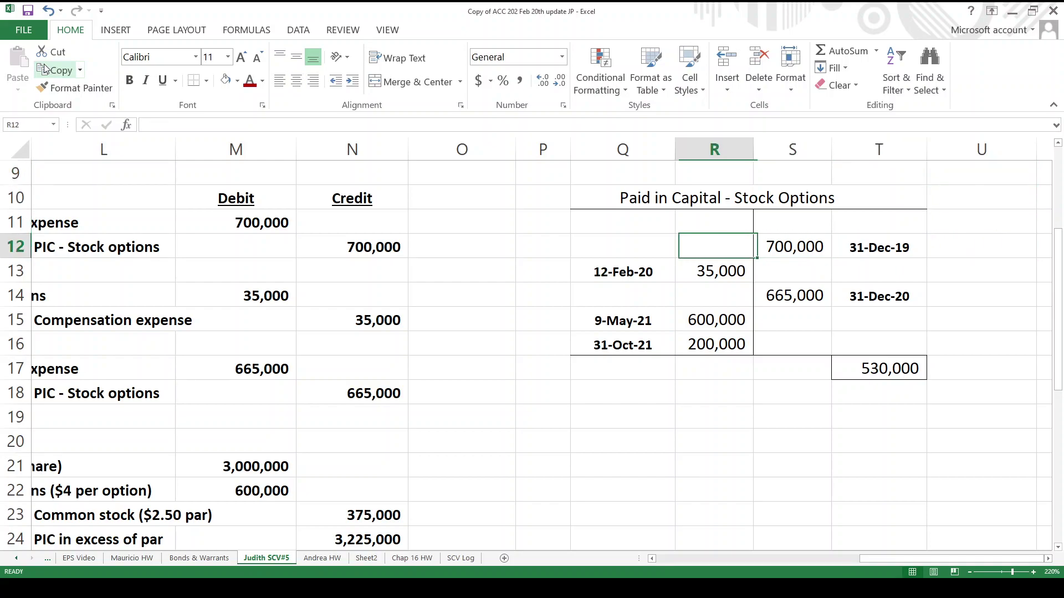
pyautogui.press('Down')
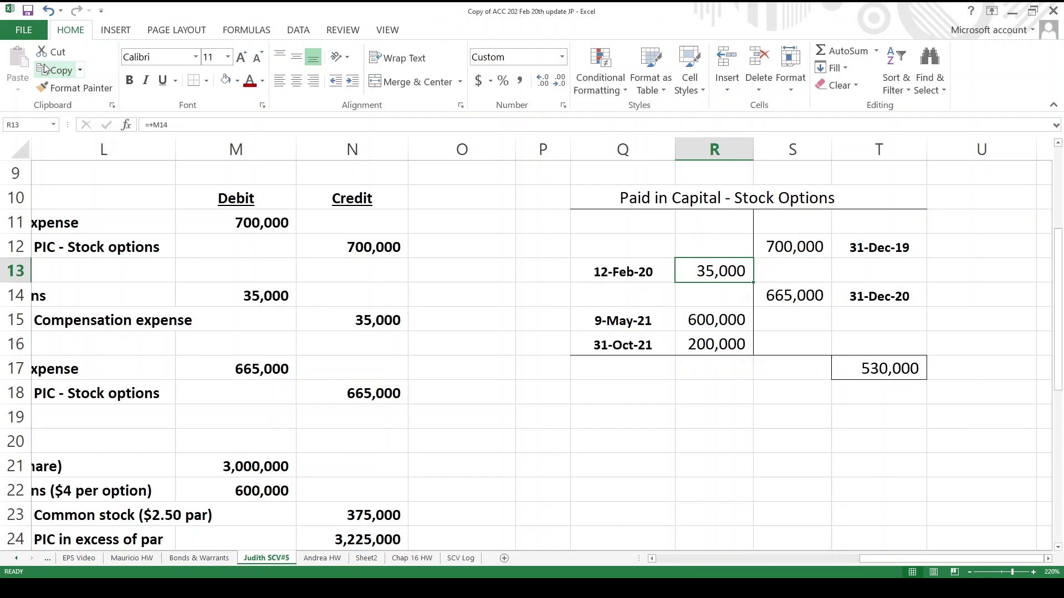
pyautogui.press('Down')
pyautogui.press('Right')
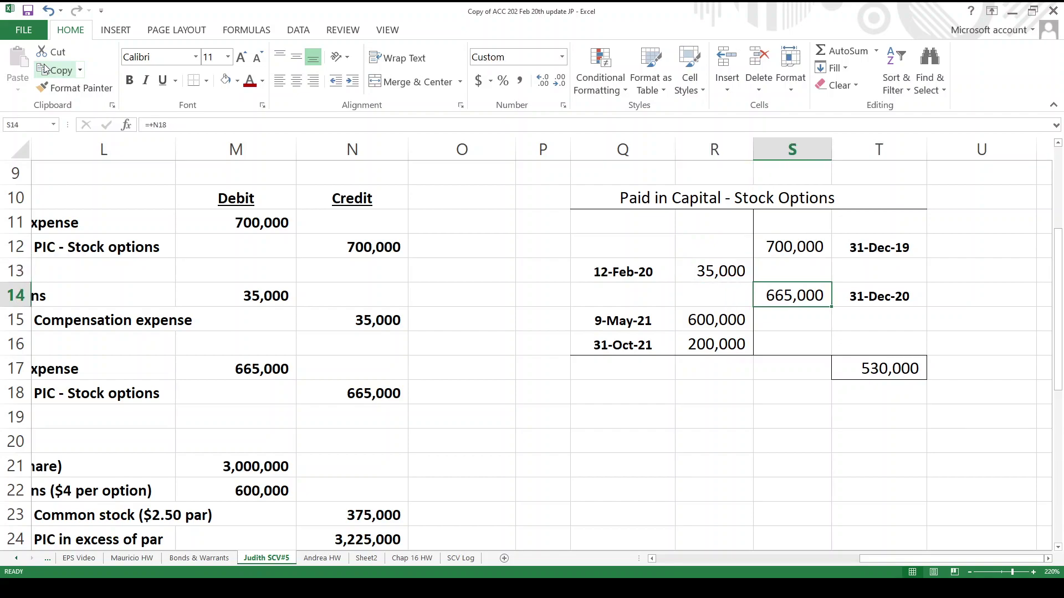
pyautogui.press('Down')
pyautogui.press('Left')
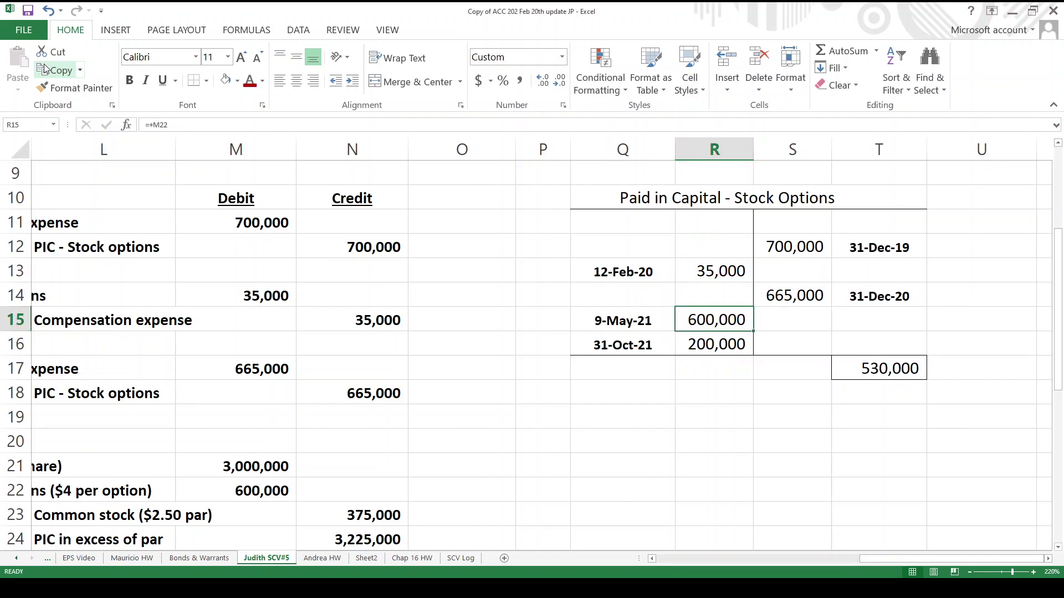
pyautogui.press('Down')
pyautogui.press('Up')
pyautogui.press('Down')
pyautogui.press('Up')
pyautogui.press('Down')
pyautogui.press('Up')
pyautogui.press('Down')
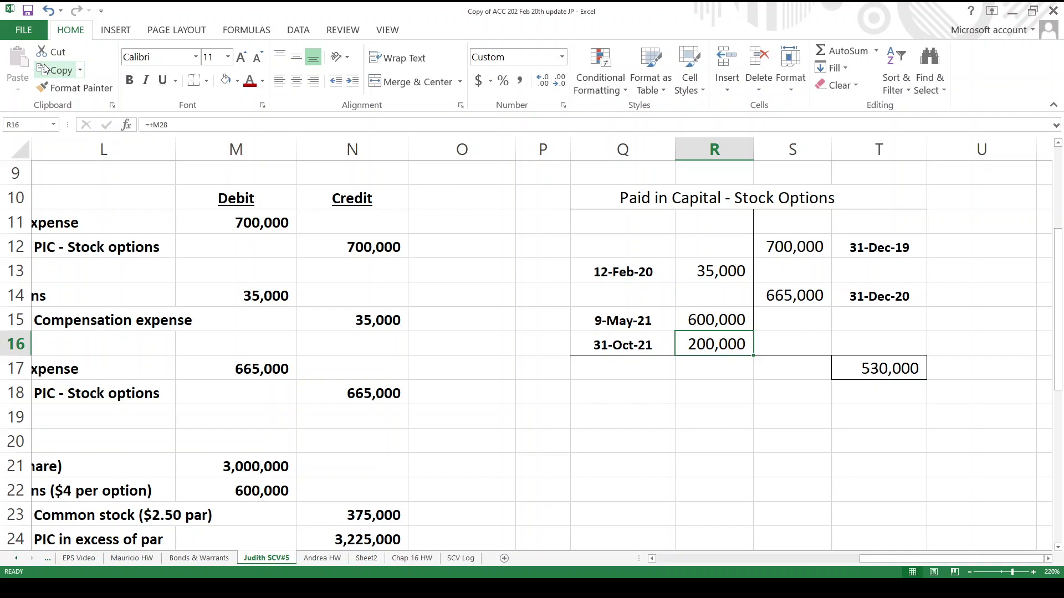
pyautogui.press('Down')
pyautogui.press('Right')
pyautogui.press('Right')
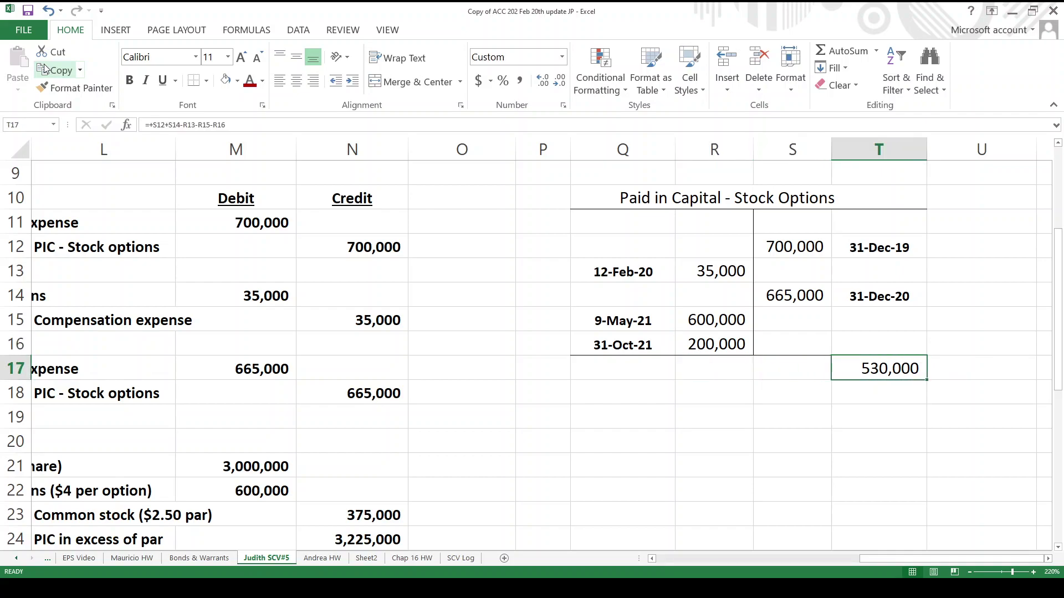
pyautogui.press('Left')
pyautogui.press('Left')
pyautogui.press('Left')
pyautogui.press('Right')
pyautogui.press('Right')
pyautogui.press('Right')
pyautogui.press('Left')
pyautogui.press('Left')
pyautogui.press('Left')
pyautogui.press('Left')
pyautogui.press('Left')
pyautogui.press('Left')
pyautogui.press('Left')
pyautogui.press('Left')
pyautogui.press('Left')
pyautogui.press('Left')
pyautogui.press('Down')
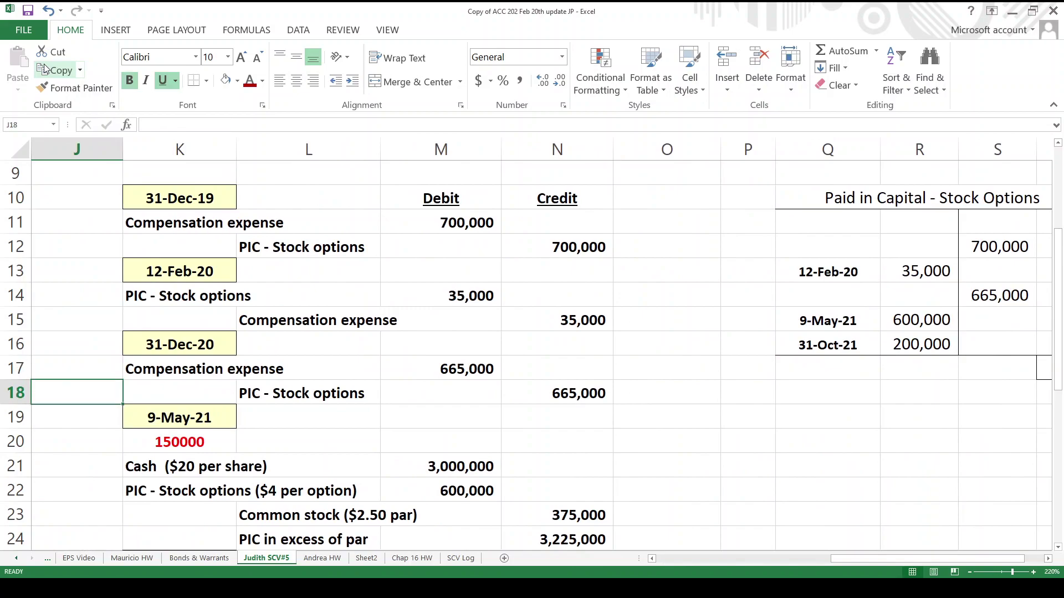
# Copy the PIC - Stock options ($4 per option) label to K33 and debit 530,000 with =+K32*4
pyautogui.press('Down')
pyautogui.press('Down')
pyautogui.press('Down')
pyautogui.press('Down')
pyautogui.press('Down')
pyautogui.press('Down')
pyautogui.press('Down')
pyautogui.press('Down')
pyautogui.press('Down')
pyautogui.press('Down')
pyautogui.press('Down')
pyautogui.press('Down')
pyautogui.press('Down')
pyautogui.press('Down')
pyautogui.press('Down')
pyautogui.press('Down')
pyautogui.press('Down')
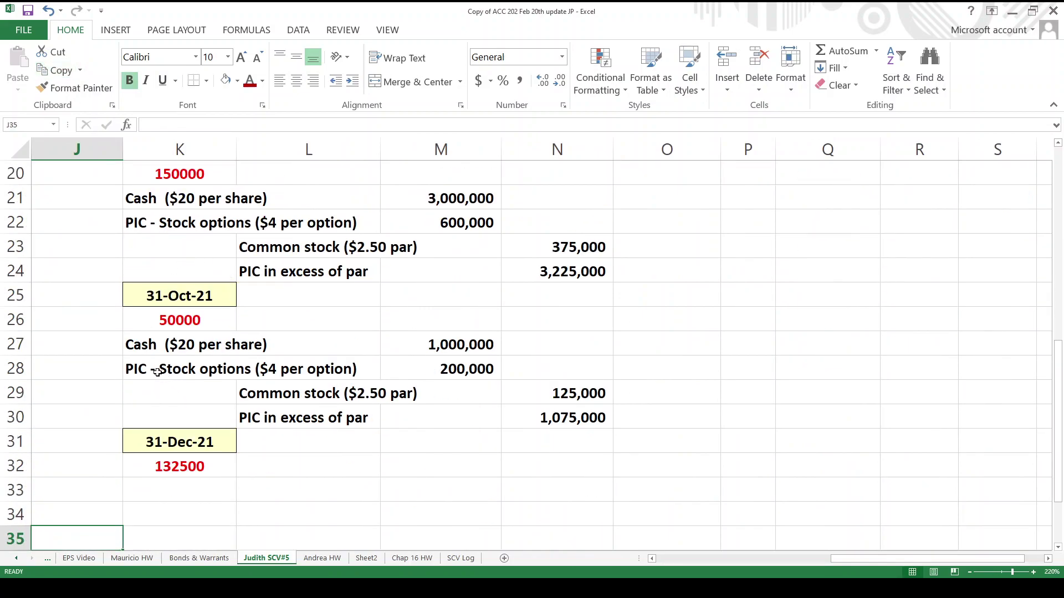
pyautogui.click(167, 378)
pyautogui.click(44, 70)
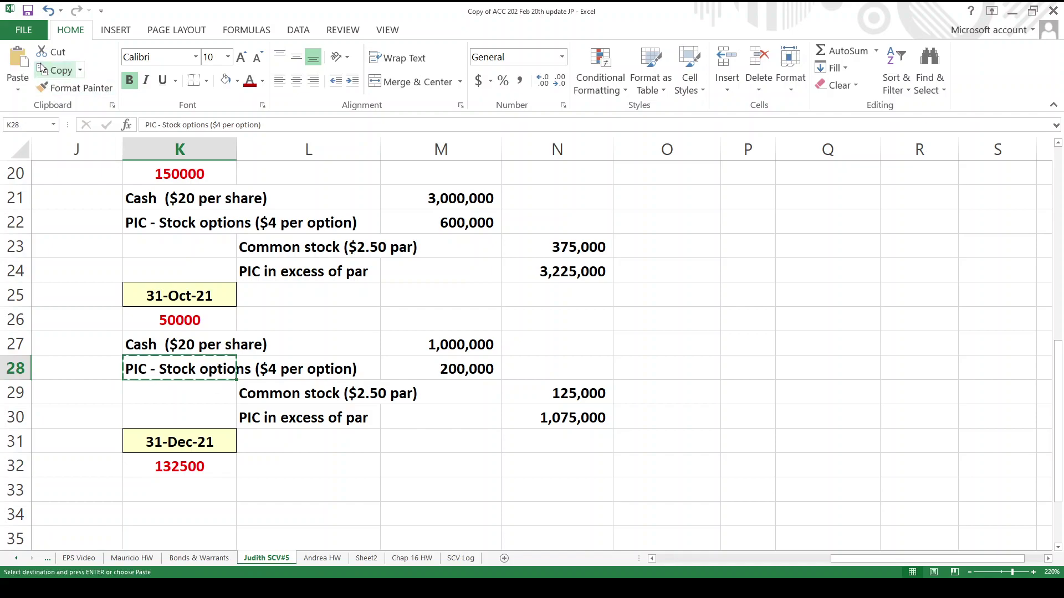
pyautogui.press('Down')
pyautogui.press('Down')
pyautogui.press('Down')
pyautogui.press('Down')
pyautogui.press('Down')
pyautogui.press('Return')
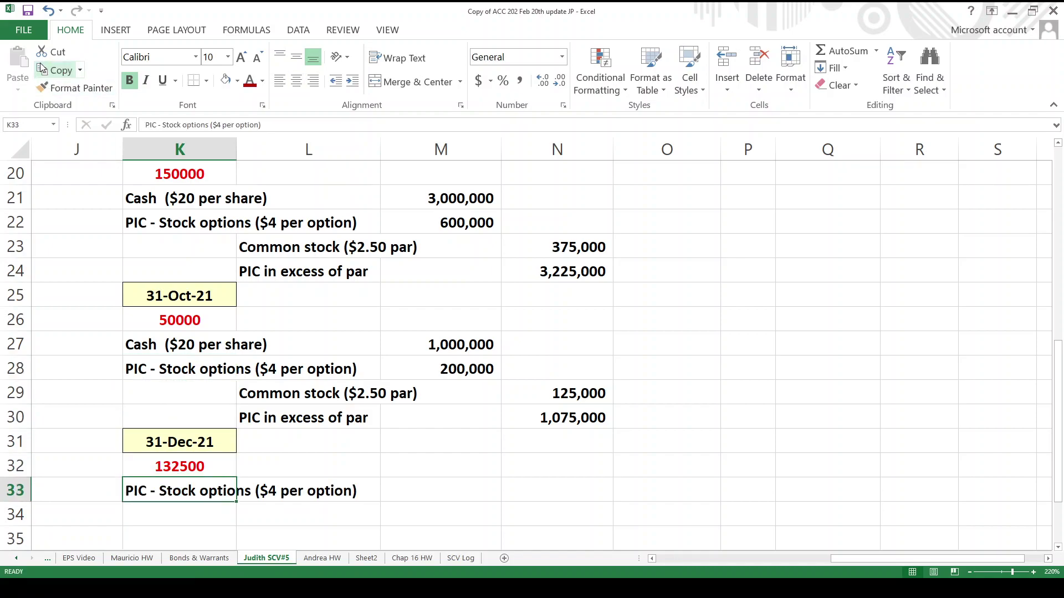
pyautogui.press('Down')
pyautogui.press('Right')
pyautogui.press('Right')
pyautogui.press('Up')
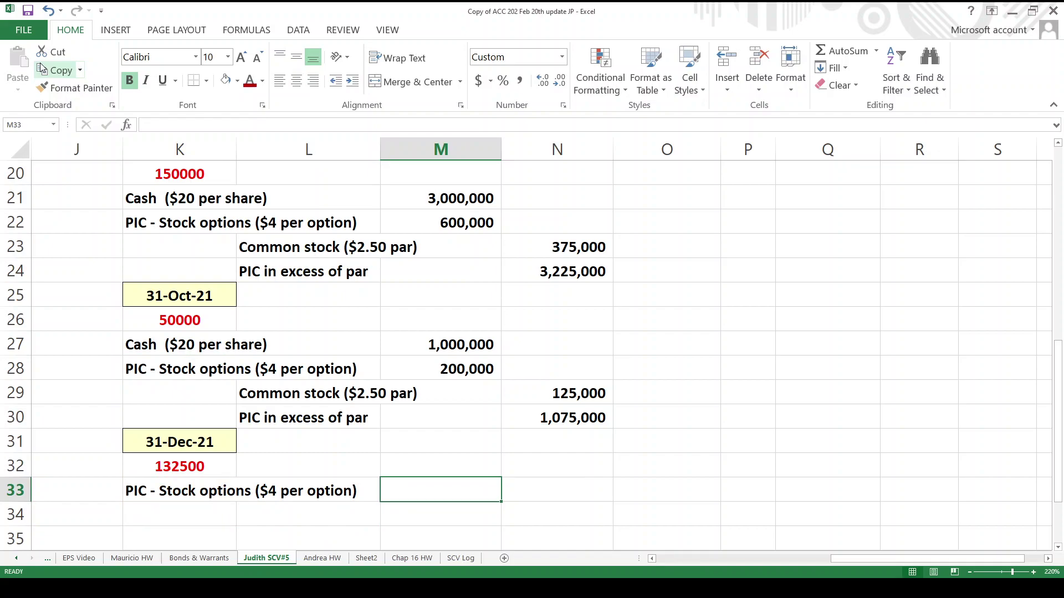
pyautogui.write('+')
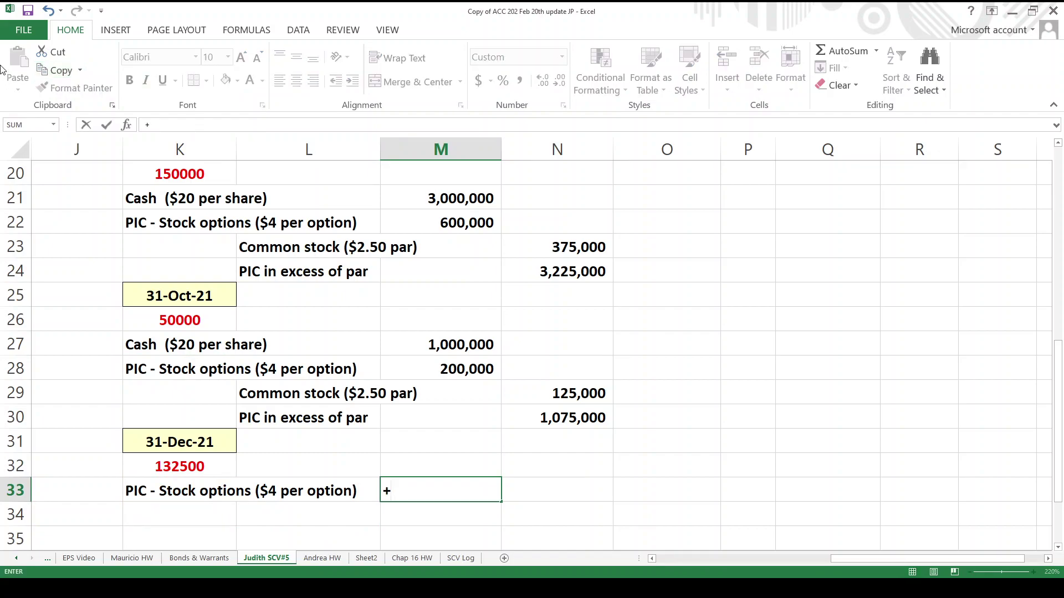
pyautogui.click(175, 468)
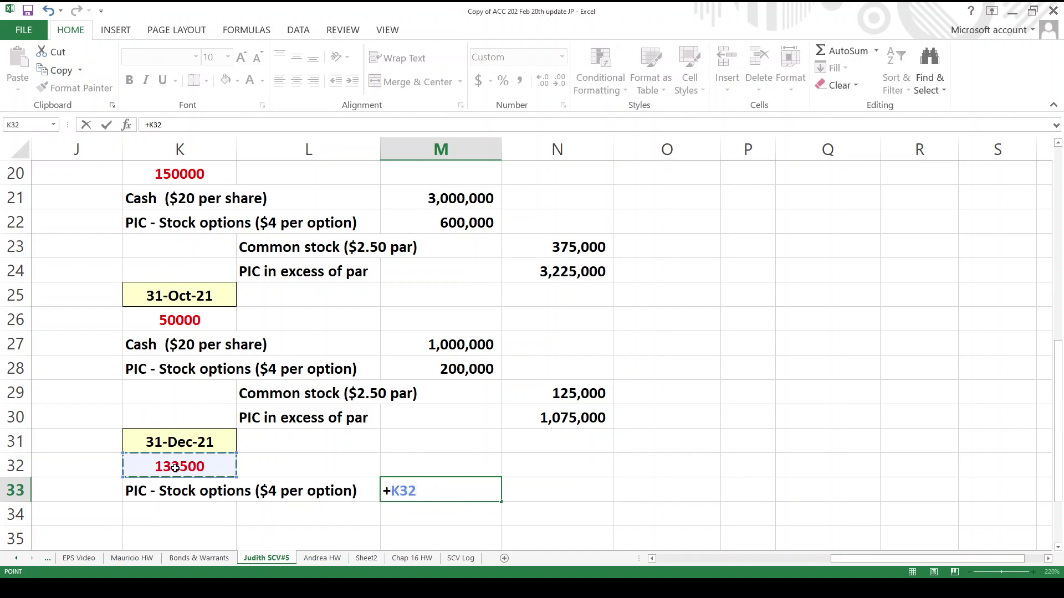
pyautogui.write('*4')
pyautogui.press('Return')
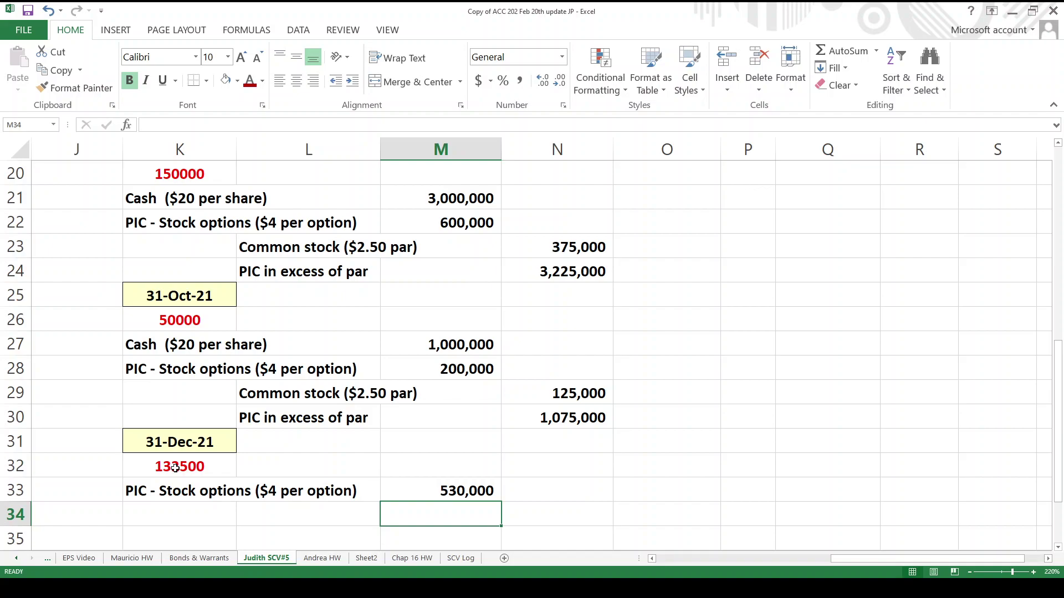
# Credit 'PIC - Expired stk options' 530,000 in row 34 with =+M33
pyautogui.press('Left')
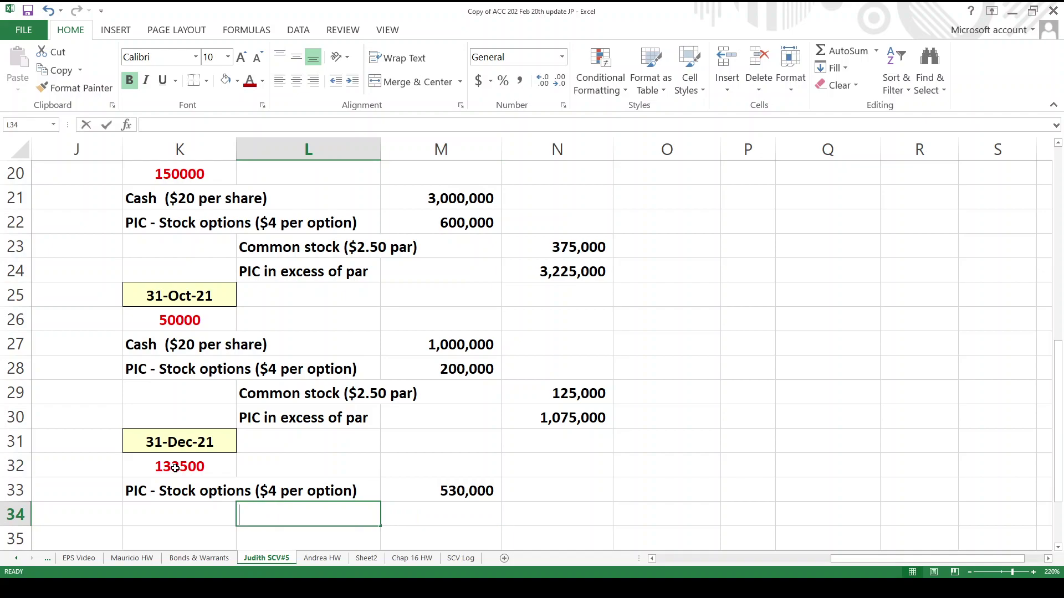
pyautogui.write('PIC - ')
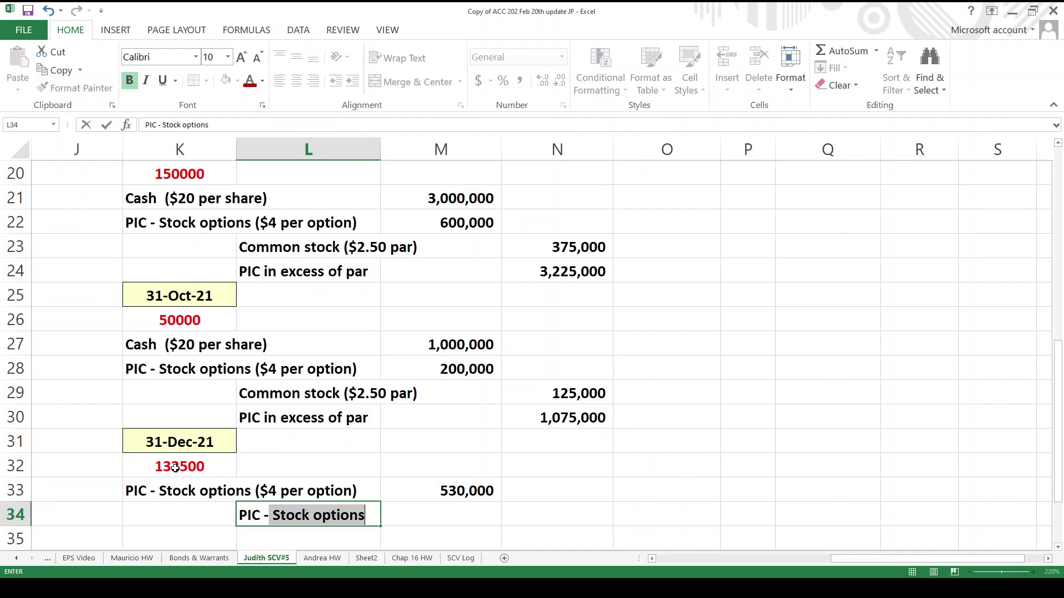
pyautogui.write('Expie')
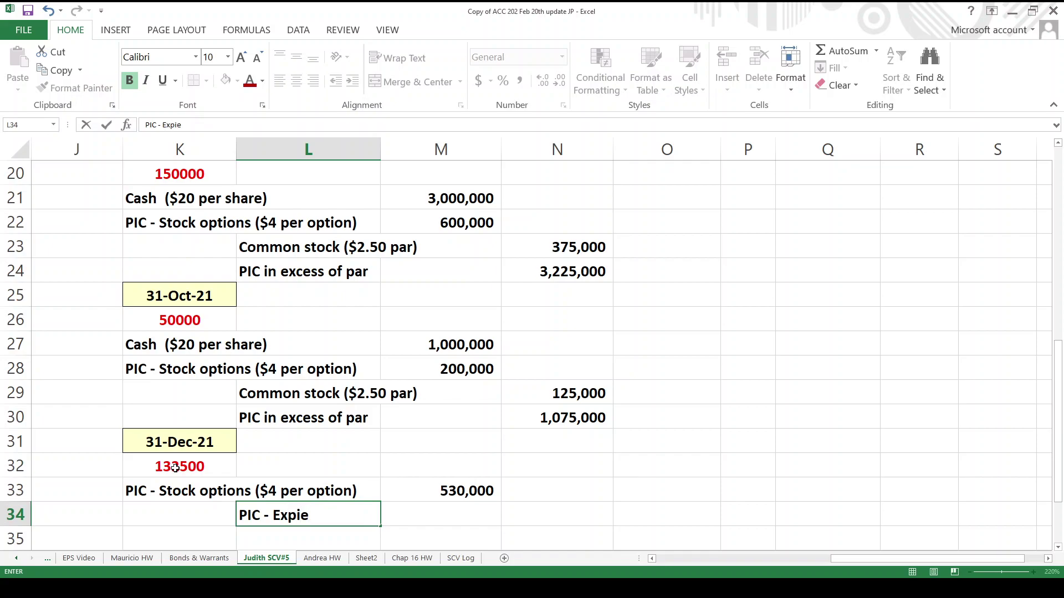
pyautogui.press('BackSpace')
pyautogui.write('red stk options')
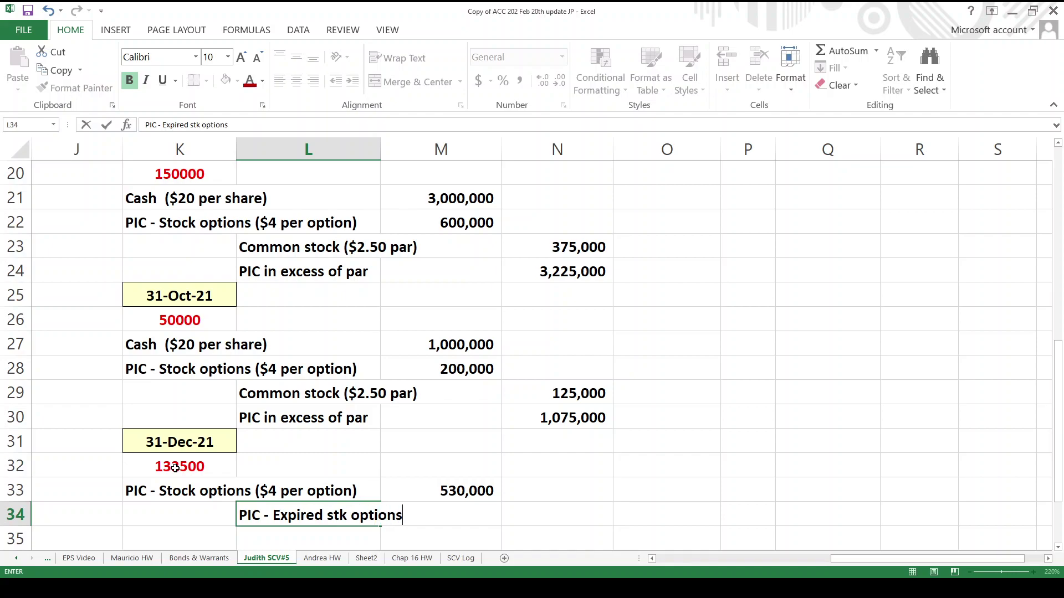
pyautogui.press('Return')
pyautogui.press('Up')
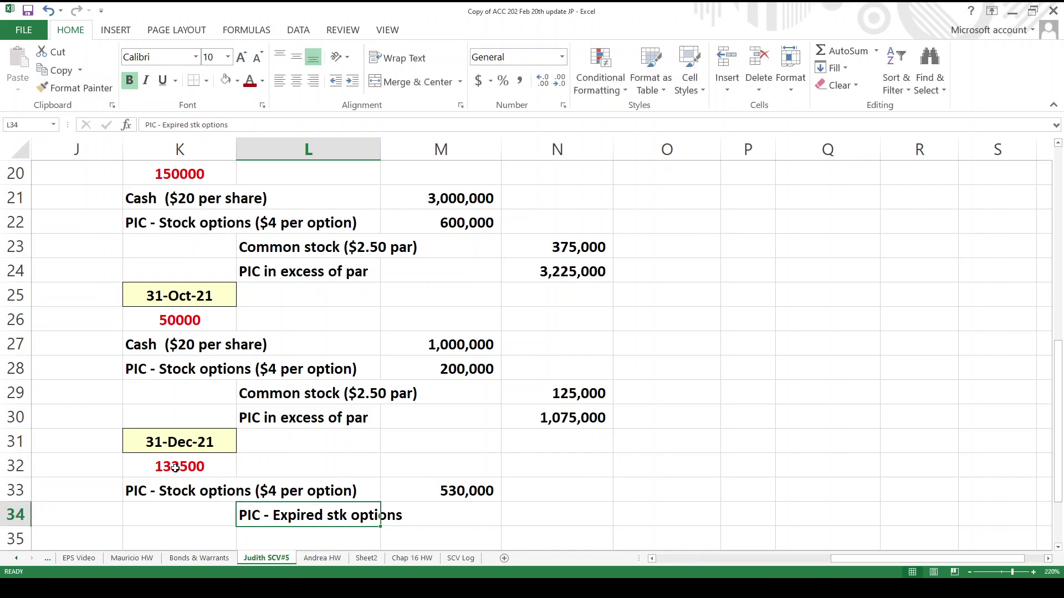
pyautogui.press('Right')
pyautogui.press('Right')
pyautogui.write('=')
pyautogui.press('Up')
pyautogui.press('Left')
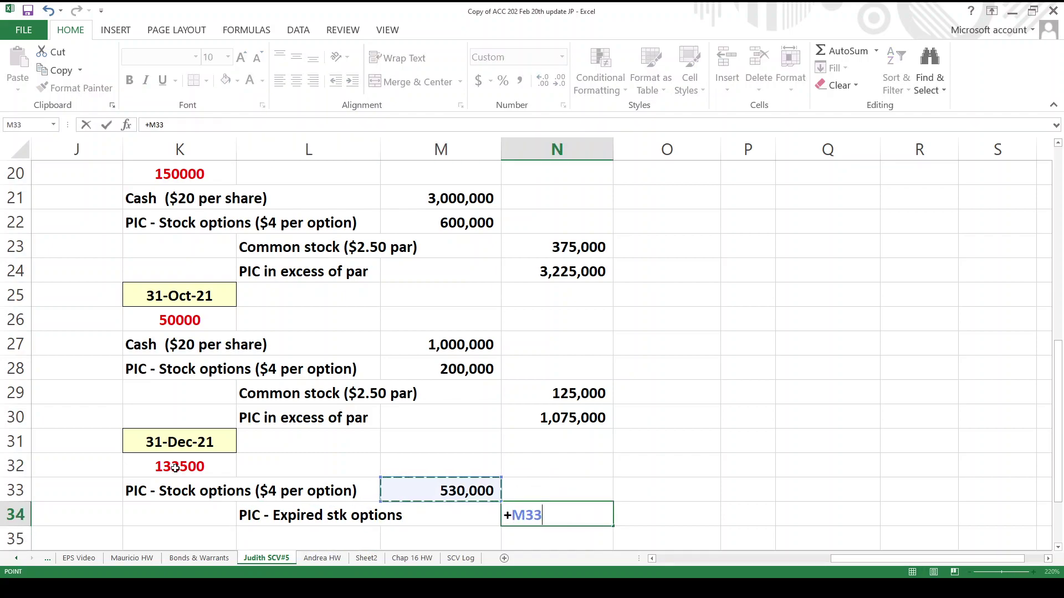
pyautogui.press('Return')
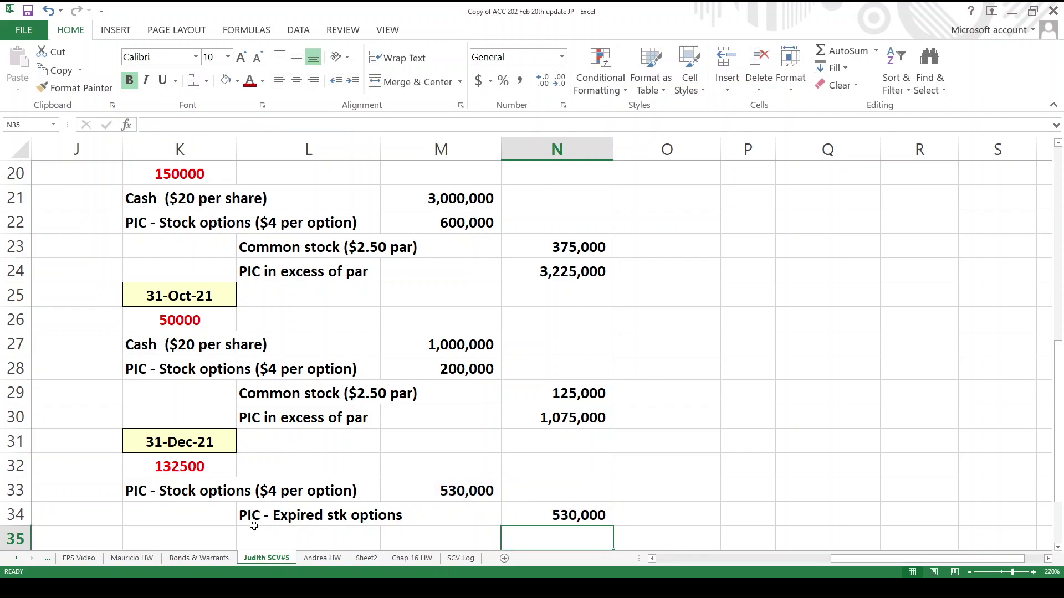
pyautogui.press('Up')
pyautogui.press('Right')
pyautogui.press('Right')
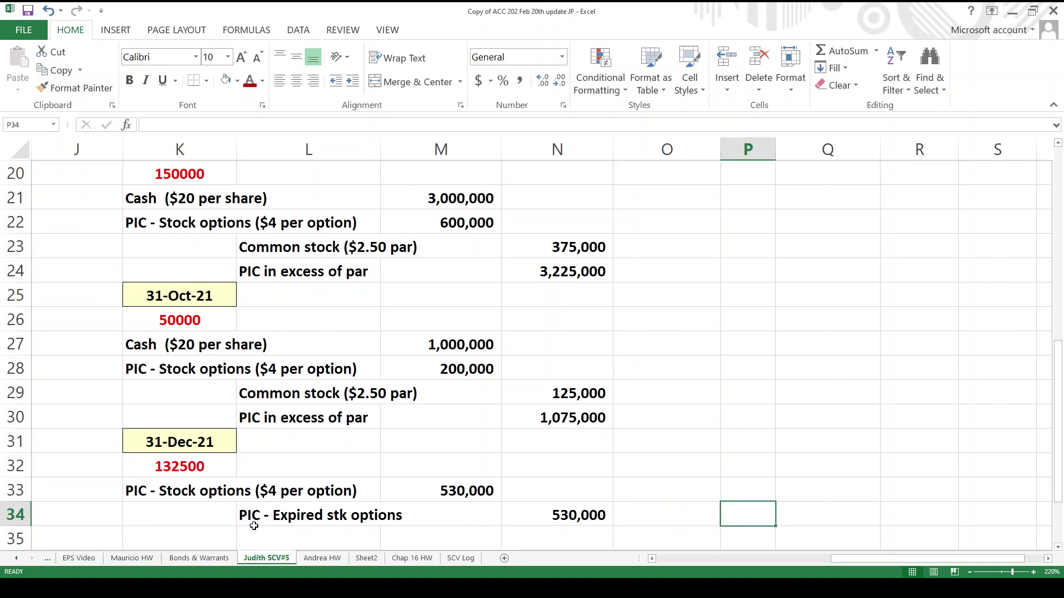
pyautogui.press('Up')
pyautogui.press('Up')
pyautogui.press('Up')
pyautogui.press('Up')
pyautogui.press('Up')
pyautogui.press('Up')
pyautogui.press('Up')
pyautogui.press('Up')
pyautogui.press('Up')
pyautogui.press('Up')
pyautogui.press('Up')
pyautogui.press('Up')
pyautogui.press('Up')
pyautogui.press('Up')
pyautogui.press('Up')
pyautogui.press('Up')
pyautogui.press('Up')
pyautogui.press('Up')
pyautogui.press('Up')
pyautogui.press('Up')
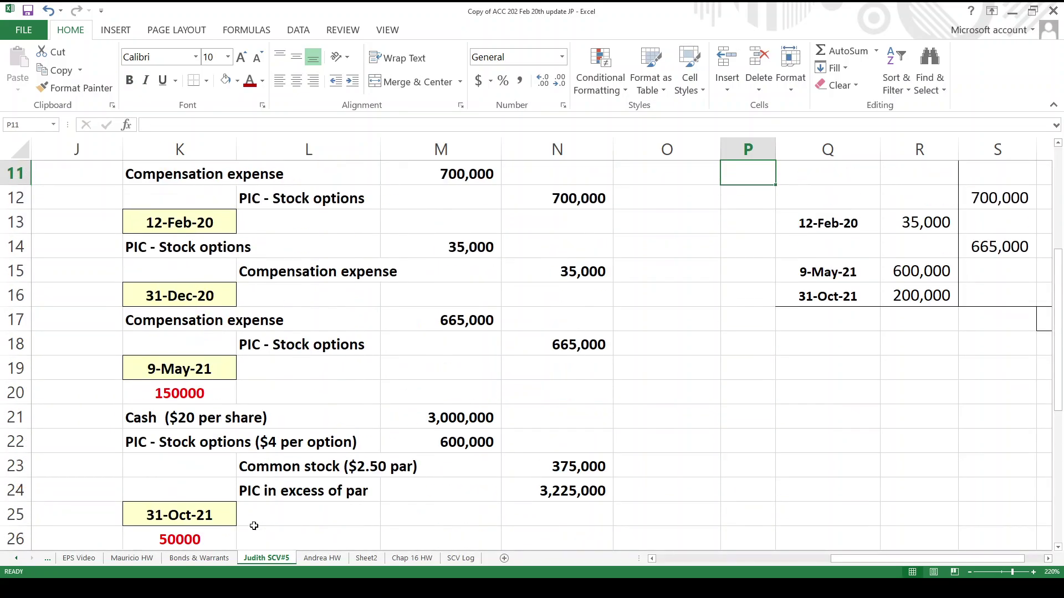
pyautogui.press('Right')
pyautogui.press('Right')
pyautogui.press('Right')
pyautogui.press('Right')
pyautogui.press('Right')
pyautogui.press('Up')
pyautogui.press('Up')
pyautogui.press('Up')
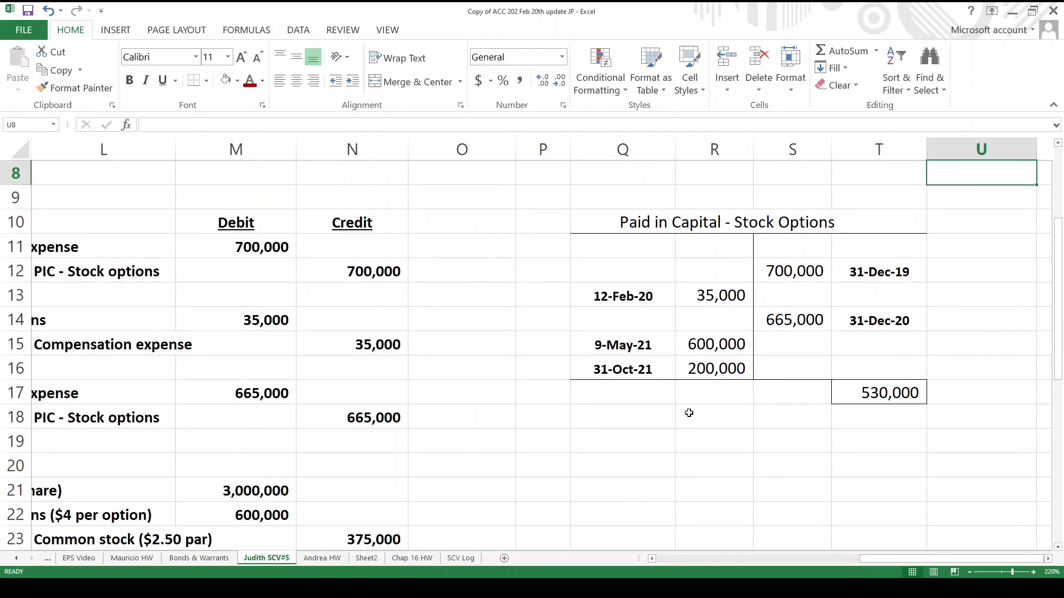
pyautogui.click(690, 413)
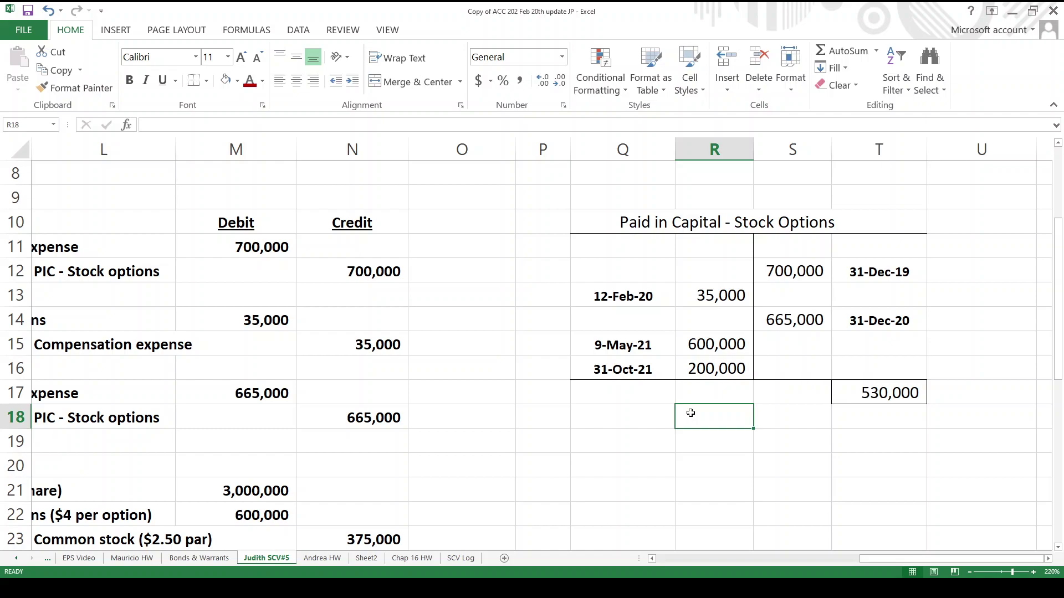
pyautogui.press('Left')
pyautogui.press('Left')
pyautogui.press('Left')
pyautogui.press('Left')
pyautogui.press('Left')
pyautogui.press('Left')
pyautogui.press('Left')
pyautogui.press('Left')
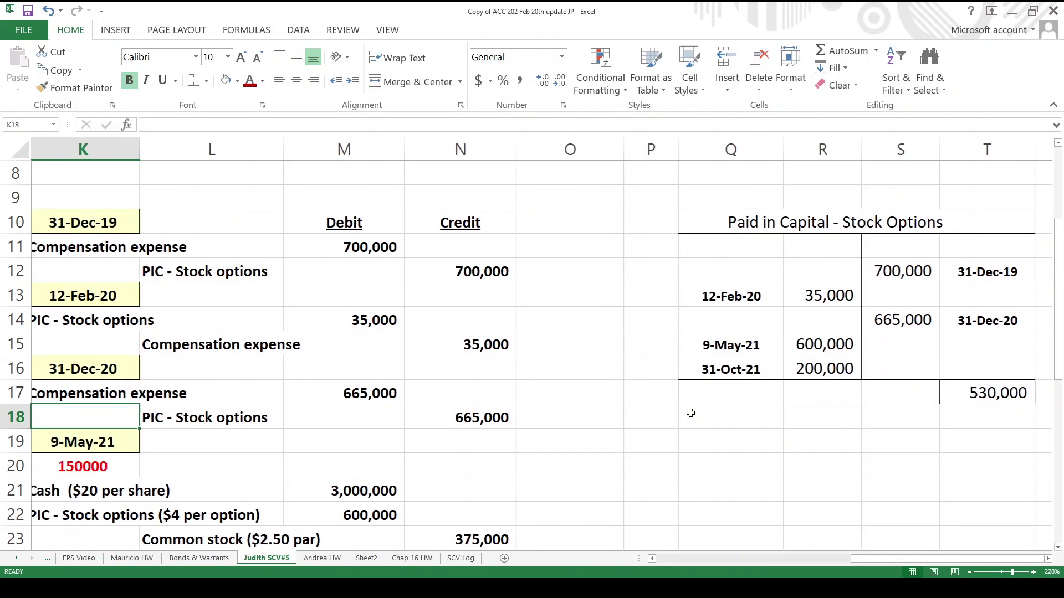
pyautogui.press('Left')
pyautogui.press('Up')
pyautogui.press('Up')
pyautogui.press('Up')
pyautogui.press('Up')
pyautogui.press('Up')
pyautogui.press('Up')
pyautogui.press('Up')
pyautogui.press('Up')
pyautogui.press('Up')
pyautogui.press('Up')
pyautogui.press('Up')
pyautogui.press('Up')
pyautogui.press('Up')
pyautogui.press('Up')
pyautogui.press('Up')
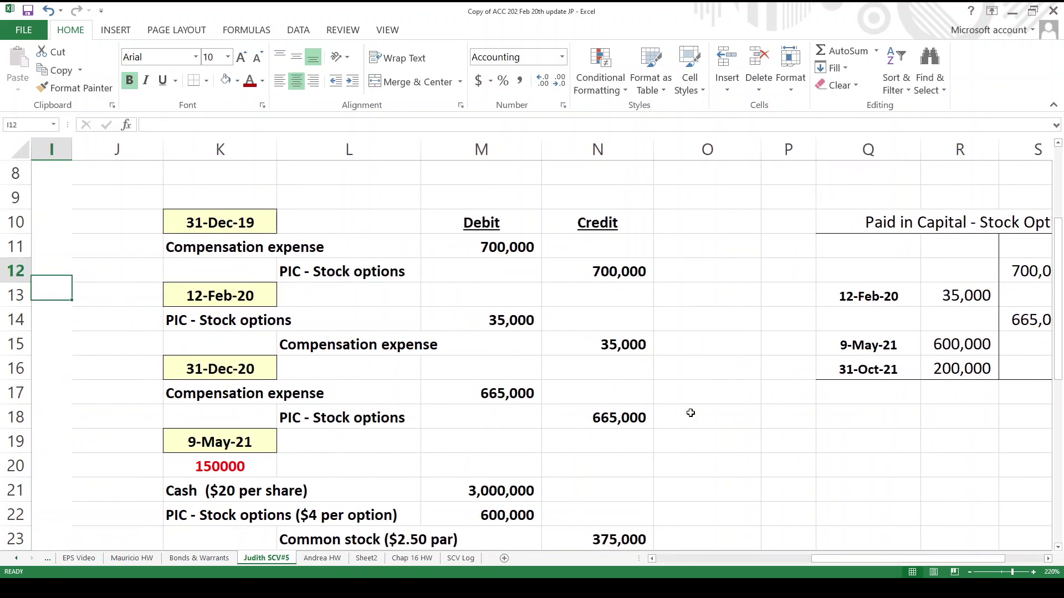
pyautogui.press('Up')
pyautogui.press('Up')
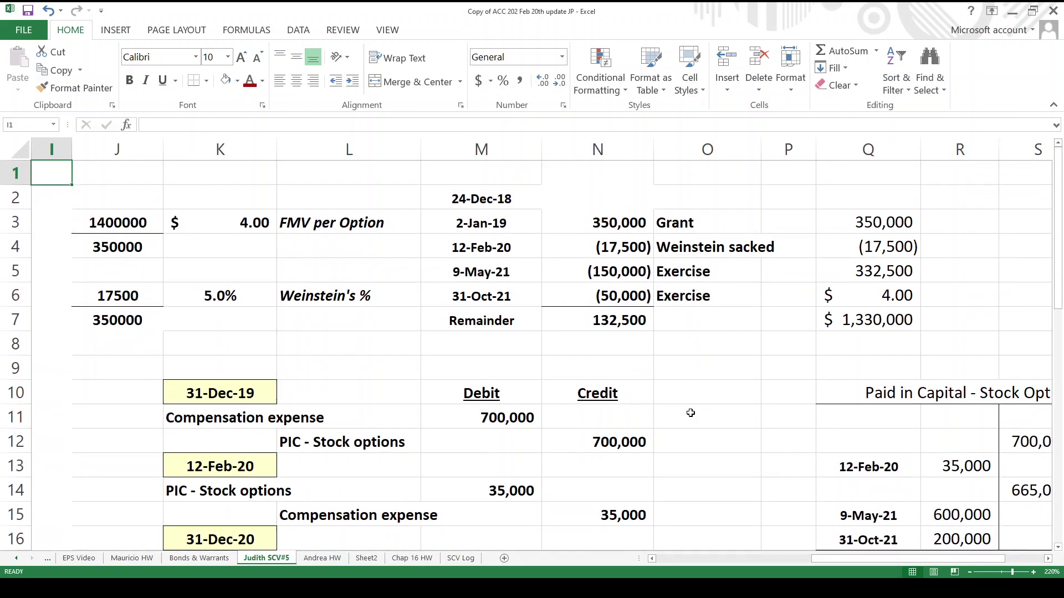
pyautogui.press('Down')
pyautogui.press('Down')
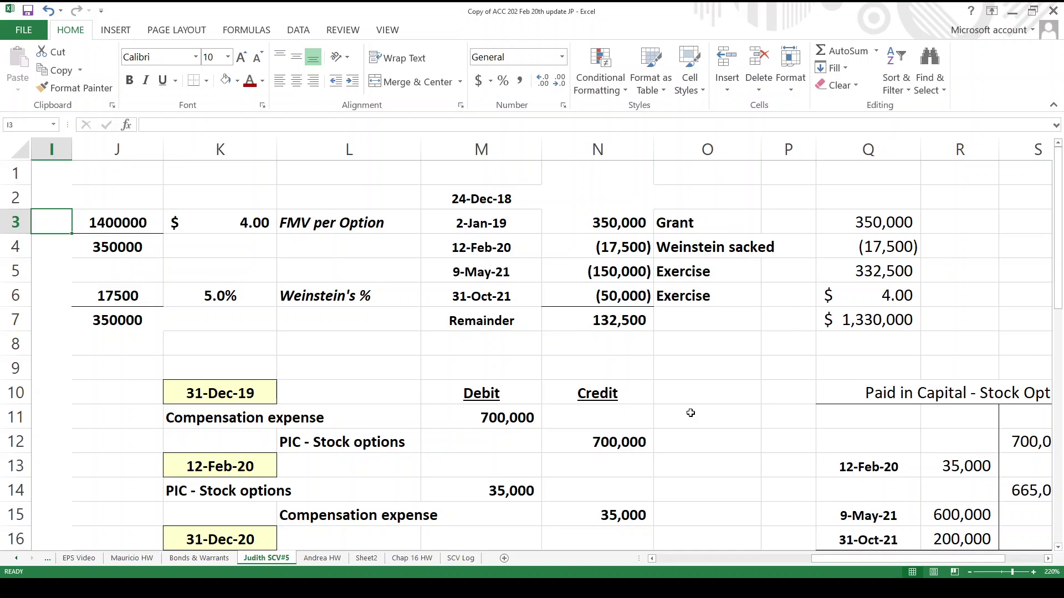
pyautogui.press('Down')
pyautogui.hotkey('ctrl', 'Left')
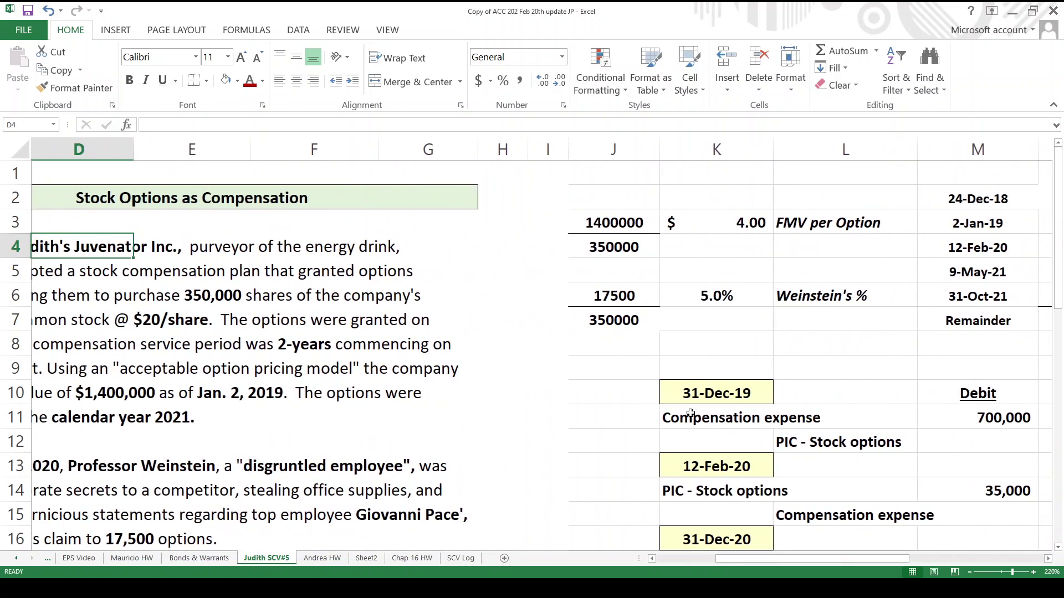
pyautogui.press('Left')
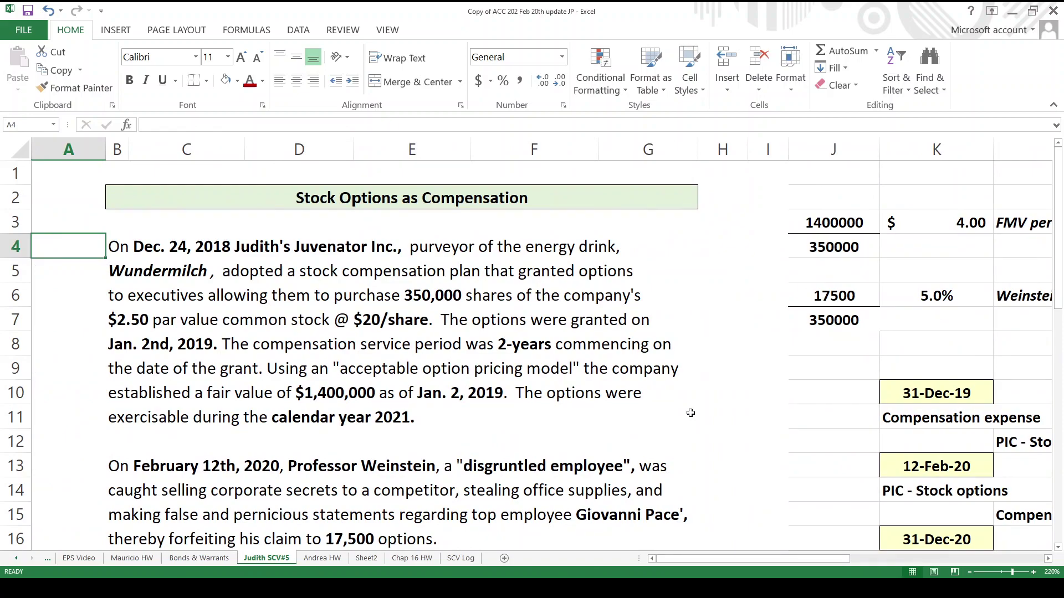